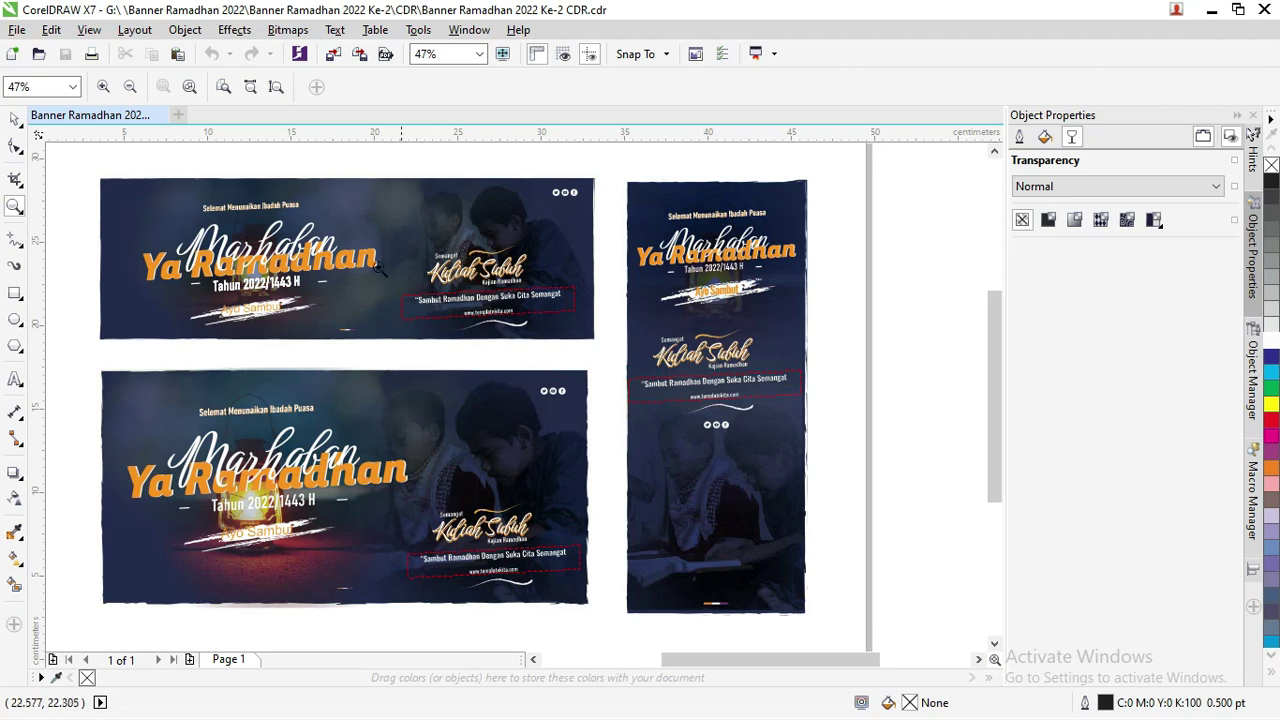
left_click(15, 120)
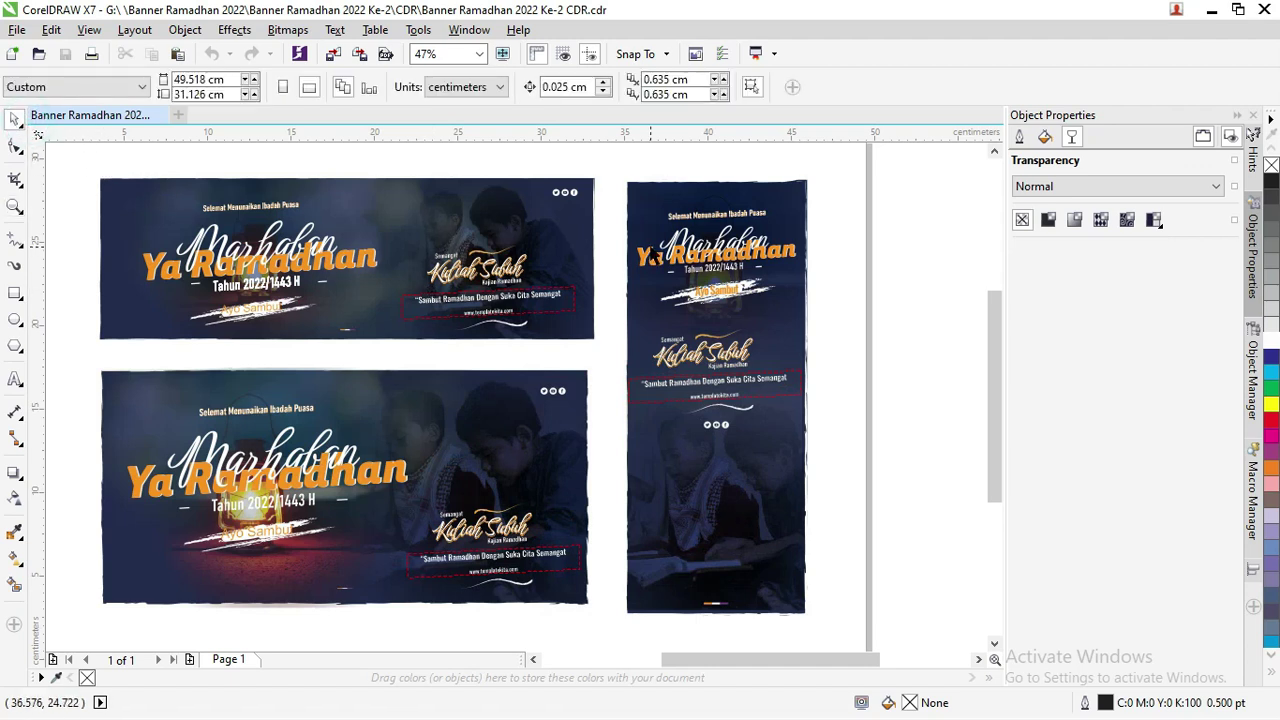
left_click_drag(997, 329, 990, 322)
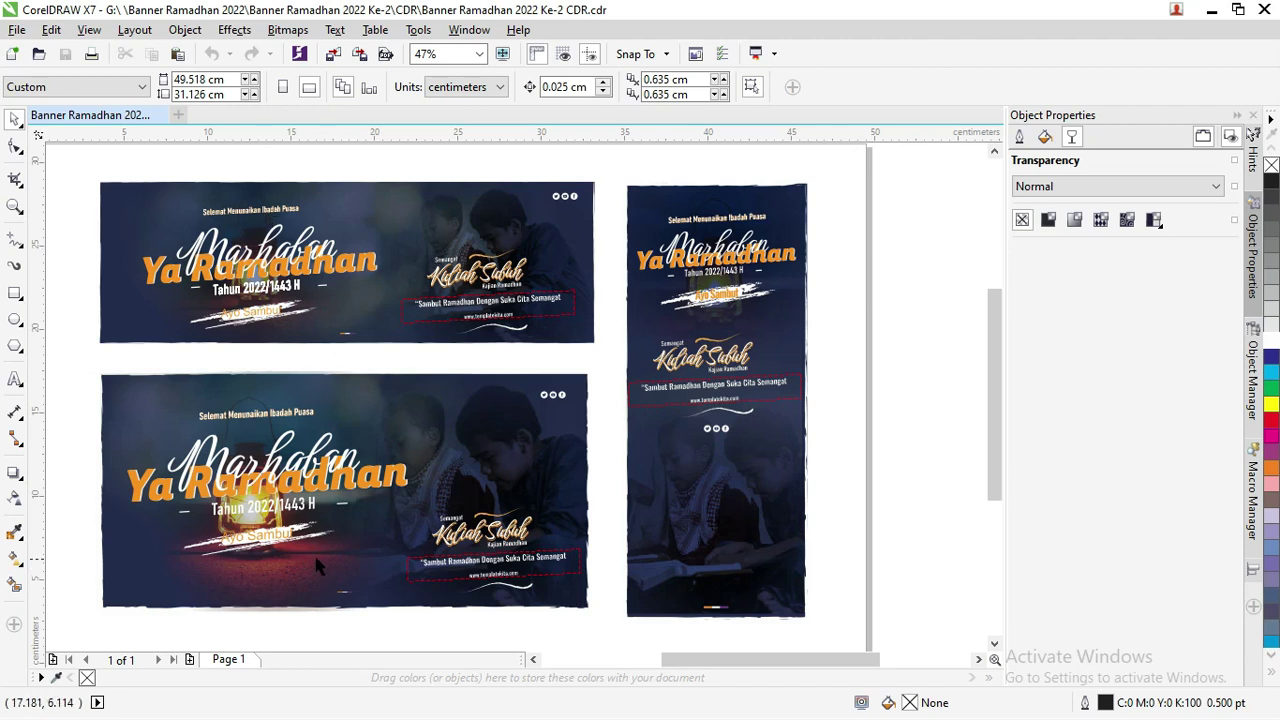
scroll(257, 318, "up", 3)
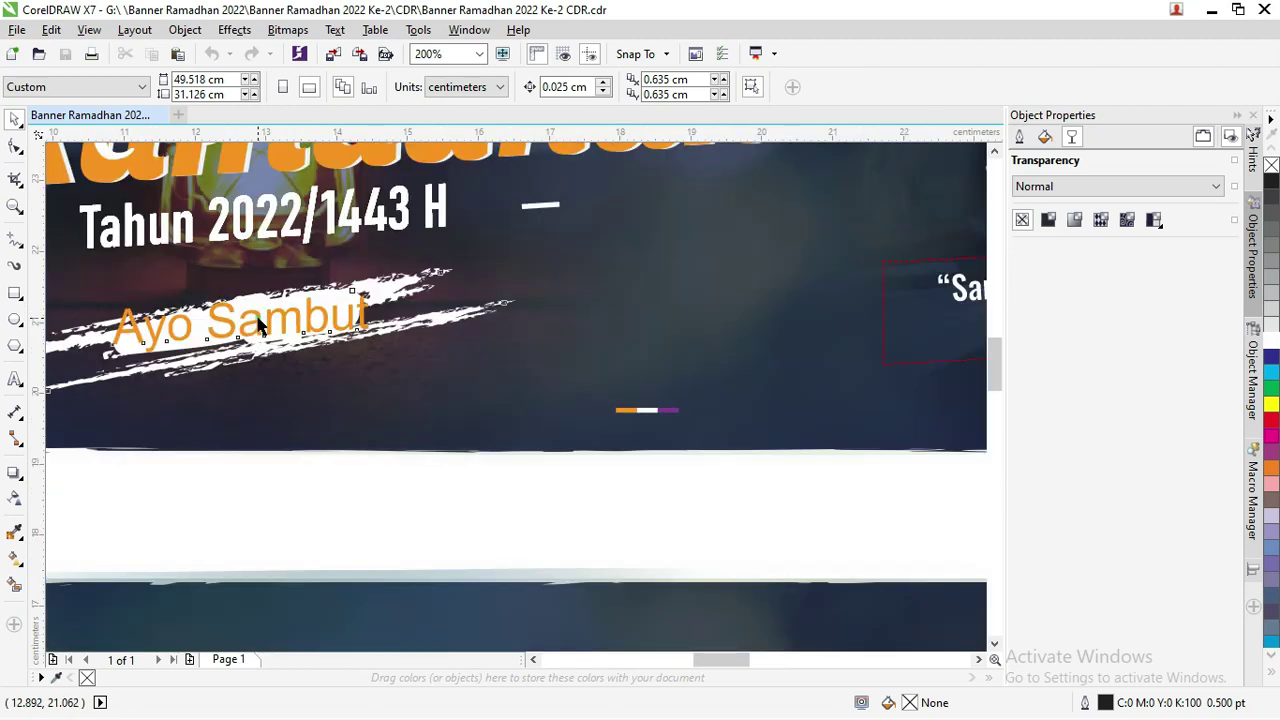
left_click(258, 322)
right_click(278, 318)
left_click(340, 345)
left_click(338, 458)
left_click(318, 330)
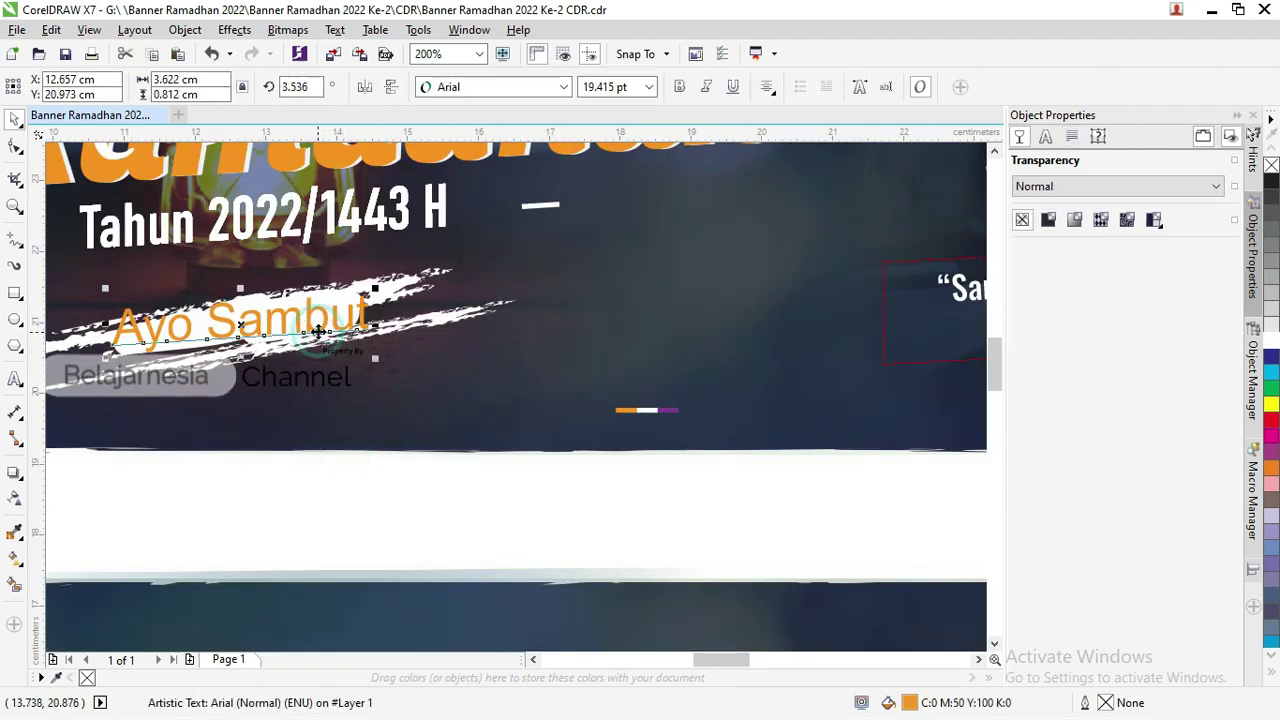
left_click(320, 376)
Ungroup the "Ayo Sambut" brush-stroke label in the upper wide banner and set its text font to Bahnschrift SemiBold Condensed
right_click(338, 352)
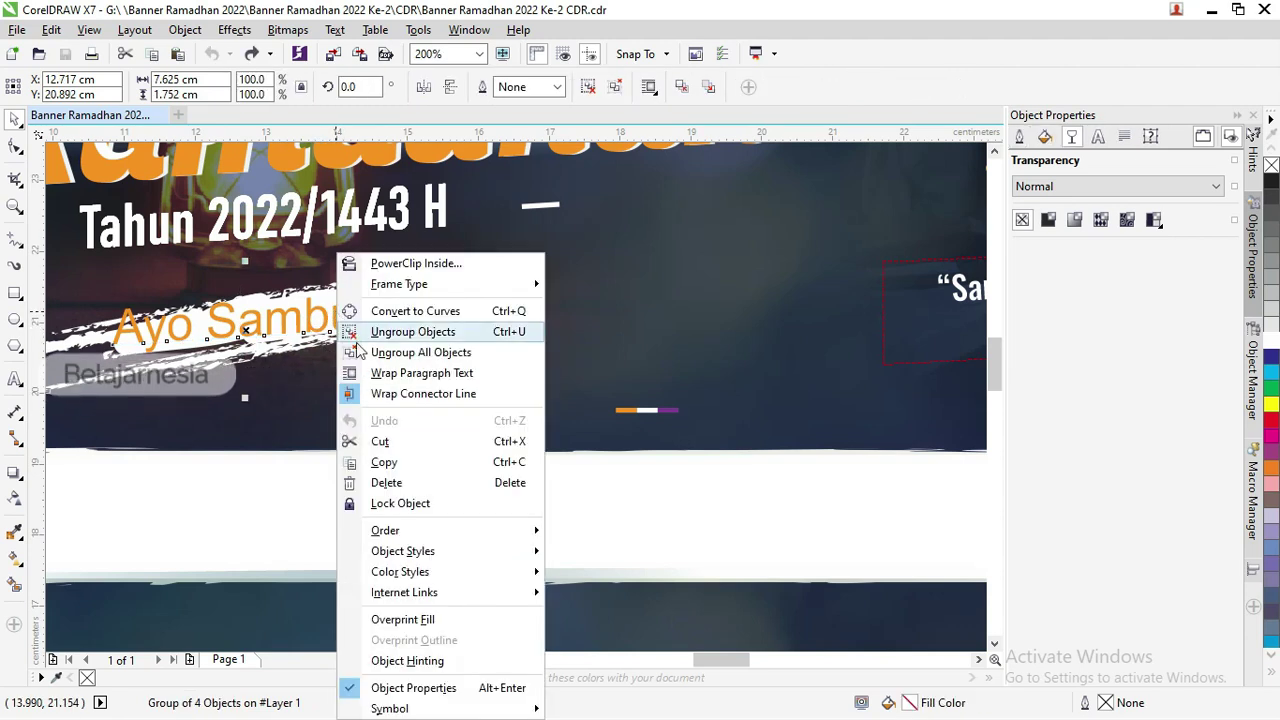
left_click(377, 350)
left_click(334, 334)
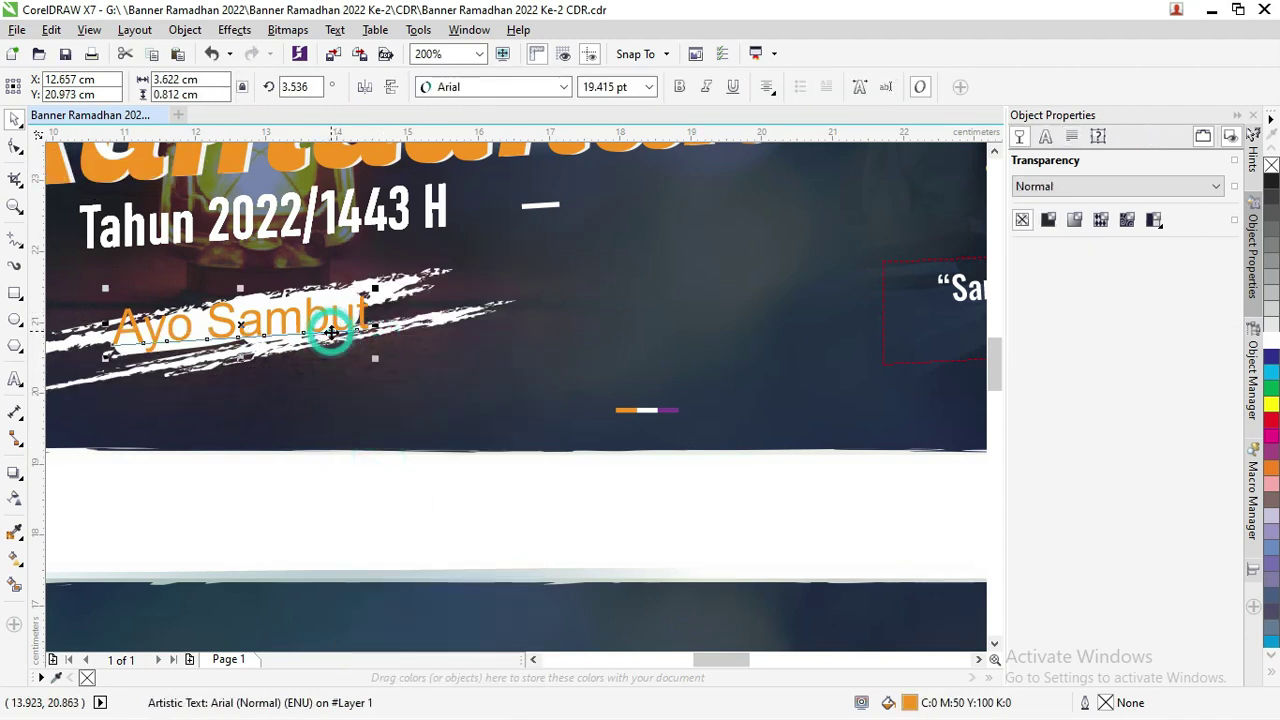
left_click(475, 91)
left_click(481, 127)
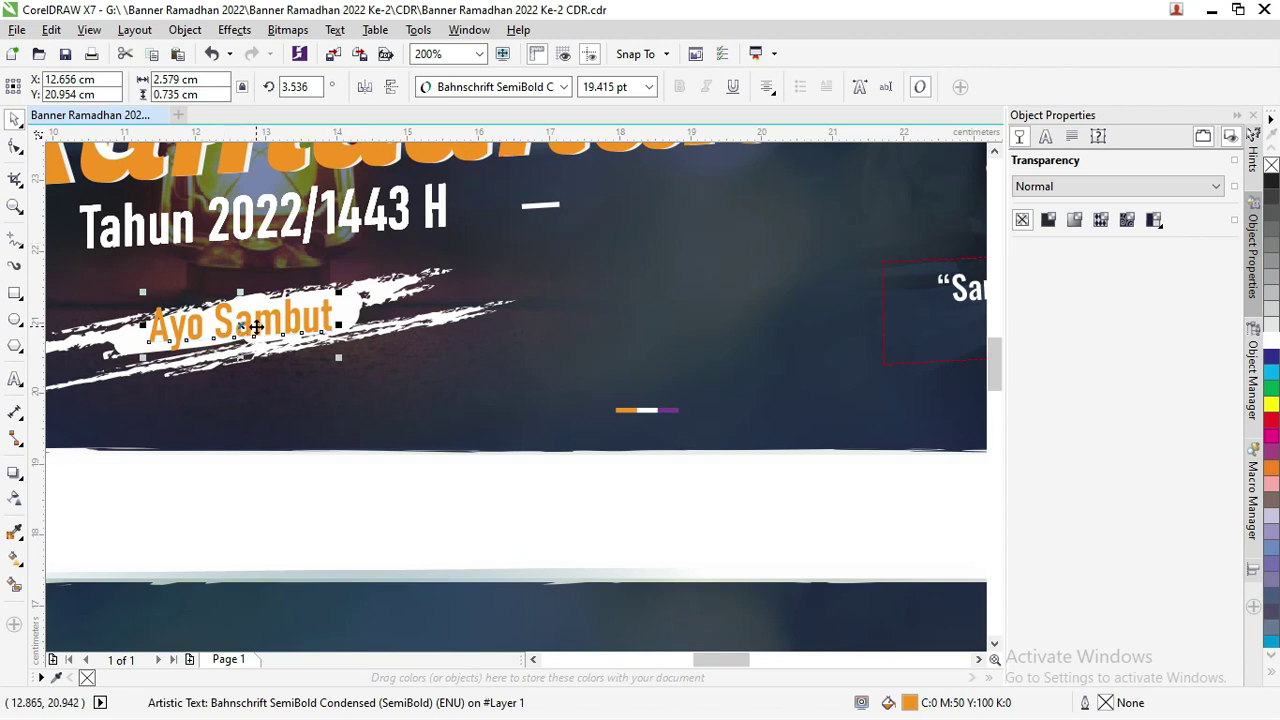
Examine the "Ya Ramadhan" lettering group and the background image behind it in the upper wide banner
scroll(257, 326, "down", 1)
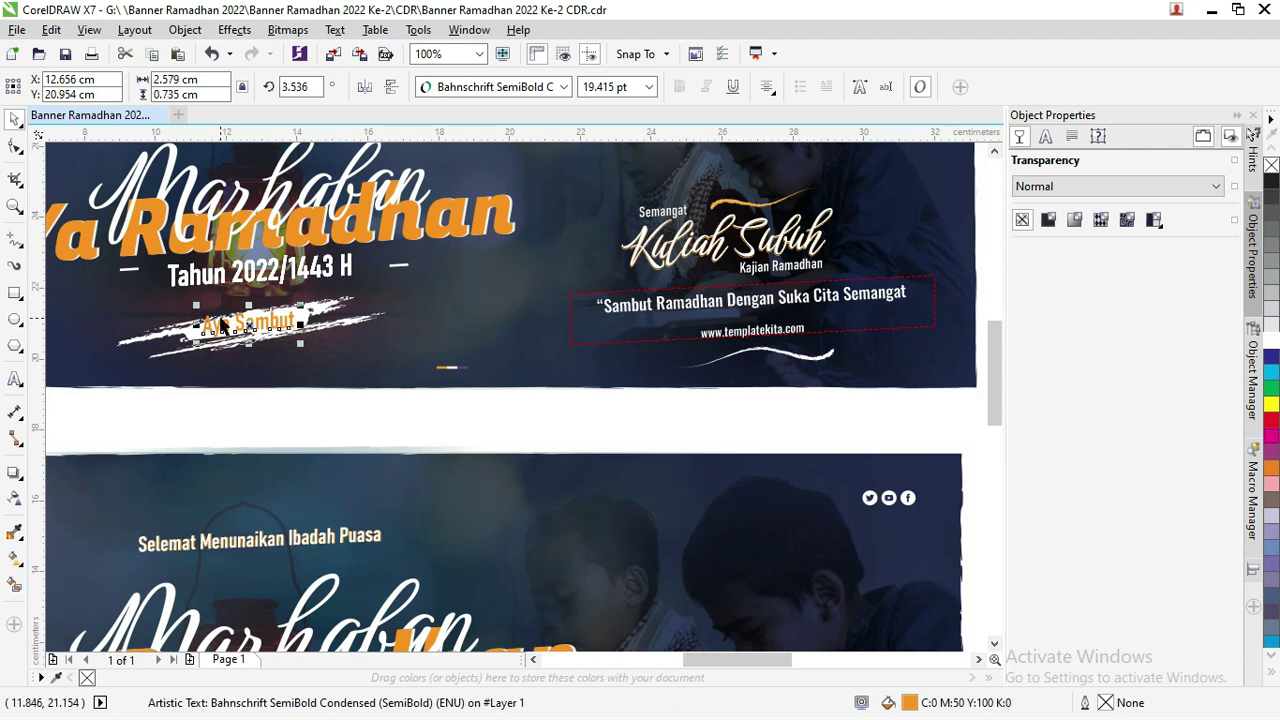
scroll(222, 326, "up", 1)
scroll(222, 322, "down", 1)
left_click(305, 228)
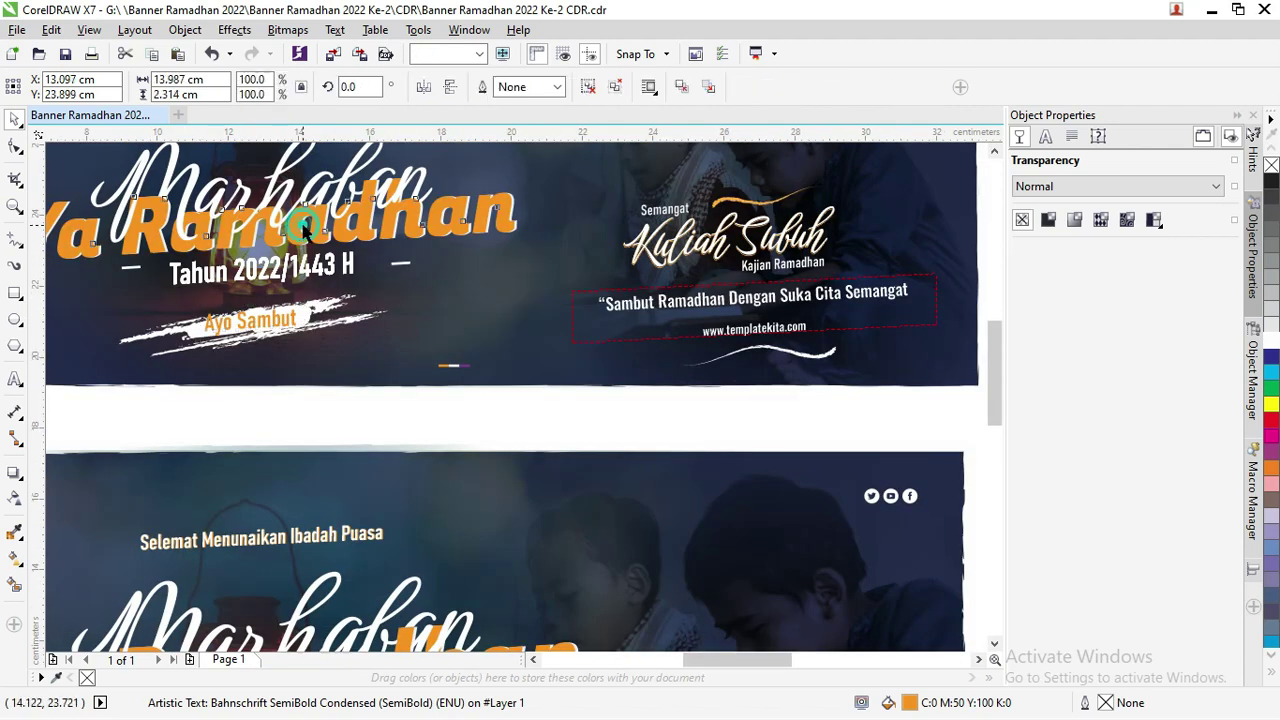
scroll(305, 228, "down", 1)
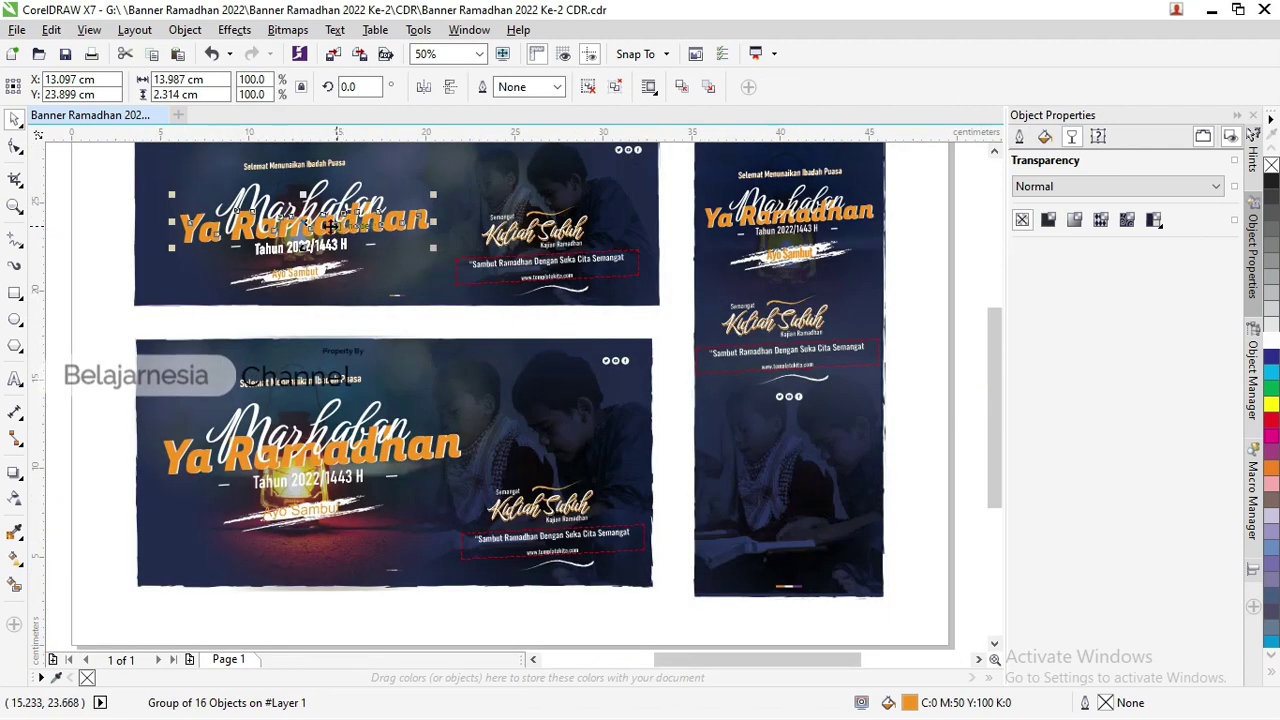
key("z")
left_click_drag(163, 163, 482, 281)
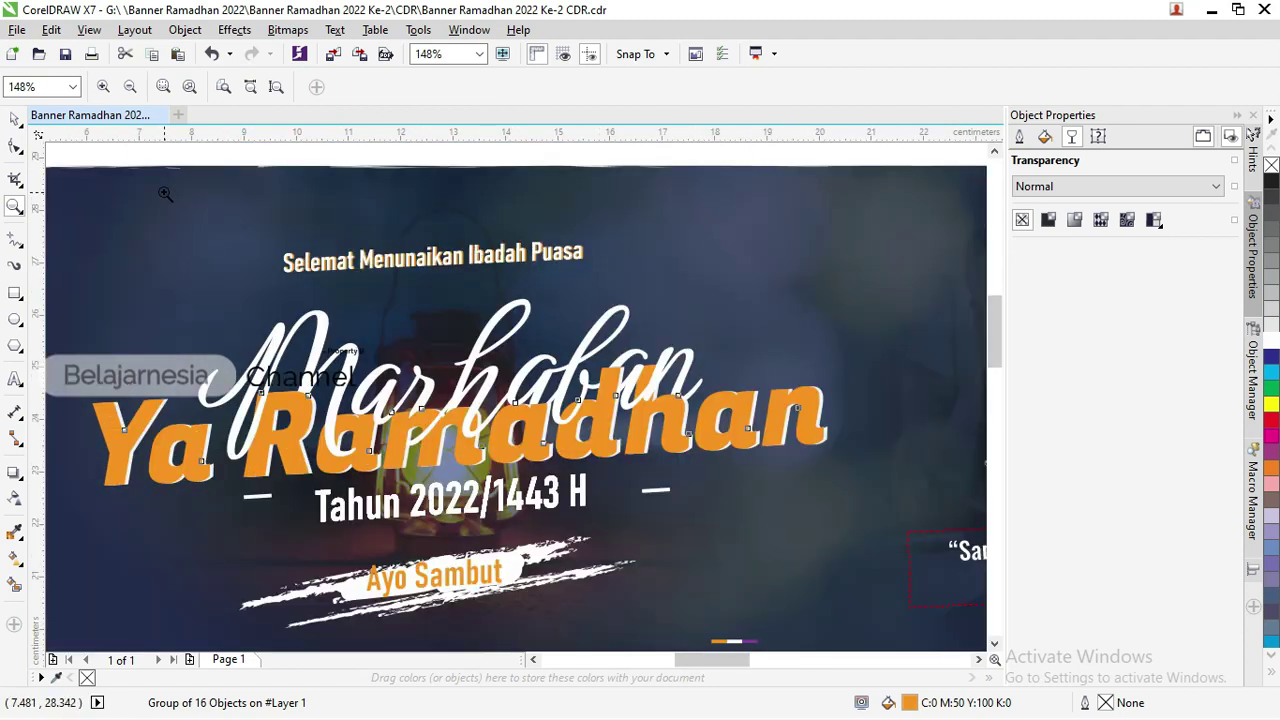
left_click(15, 118)
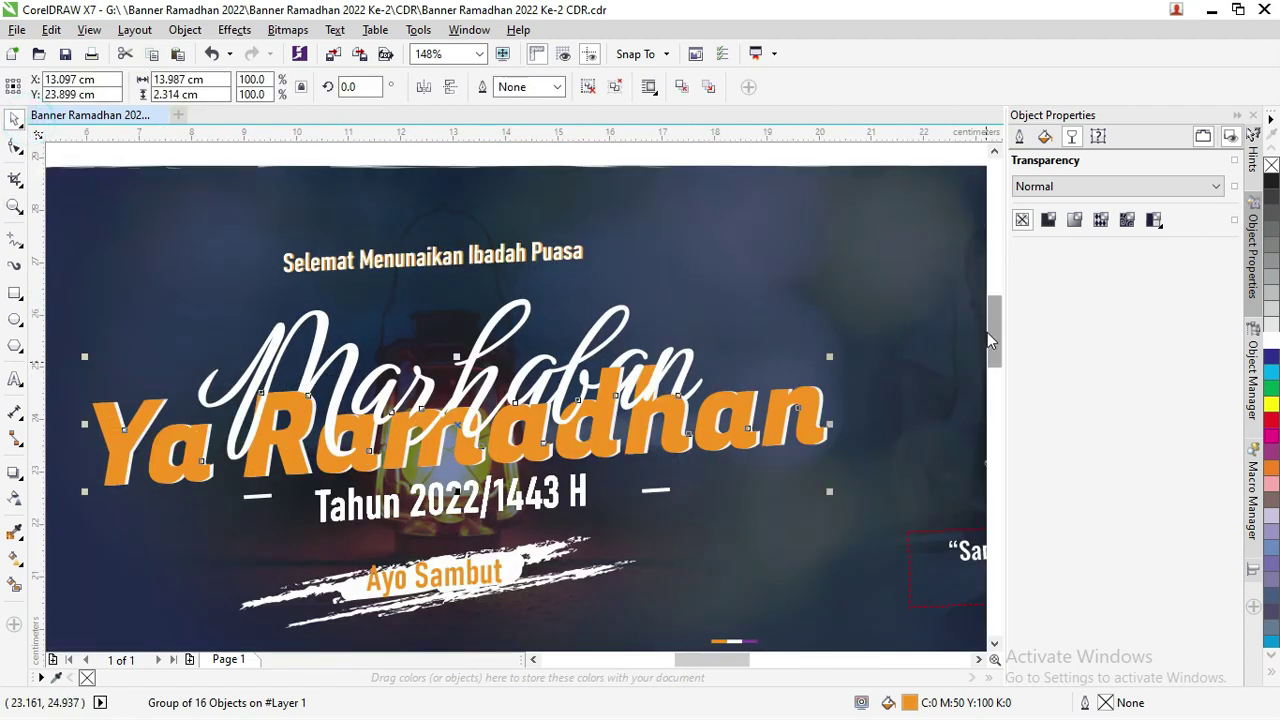
scroll(989, 340, "down", 1)
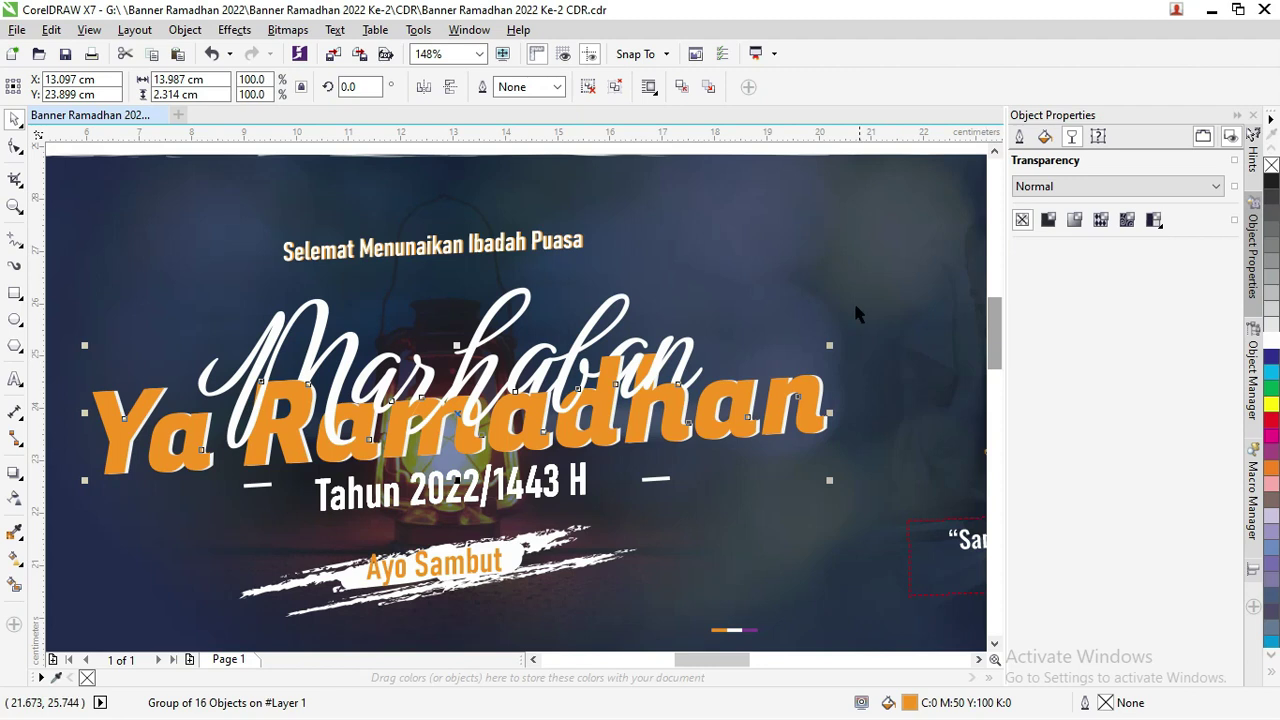
left_click(814, 280)
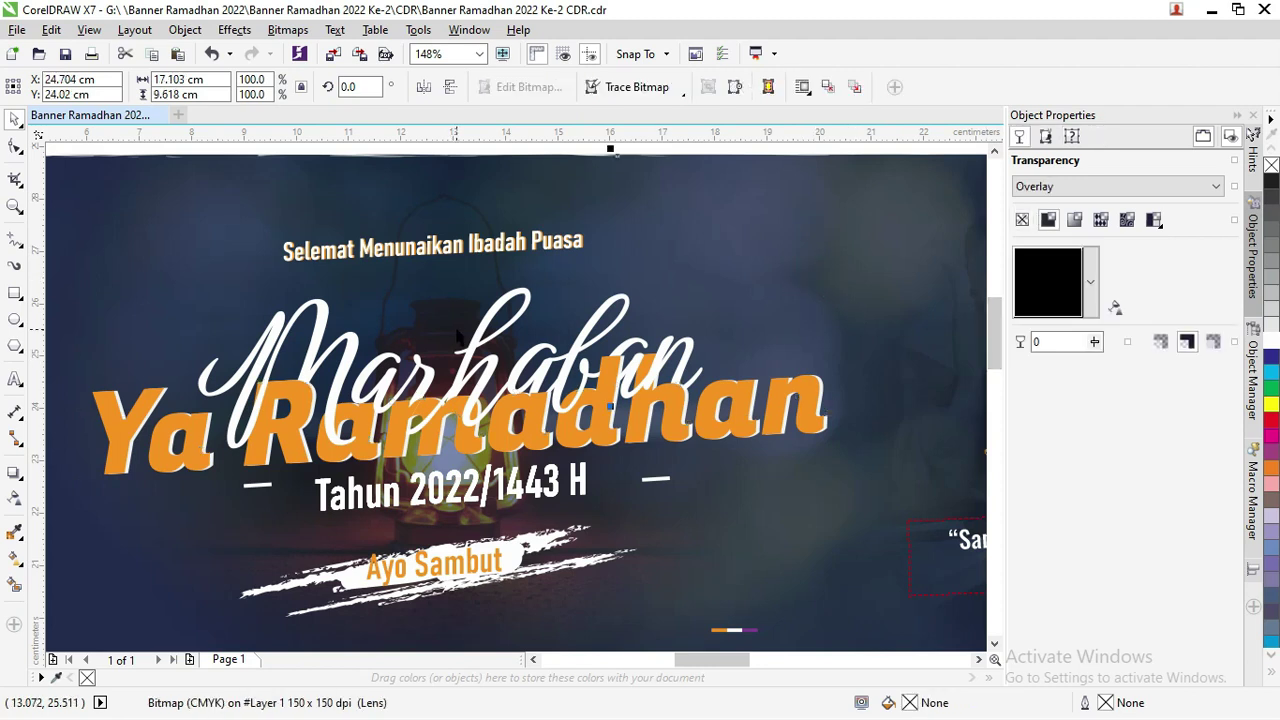
left_click(534, 412)
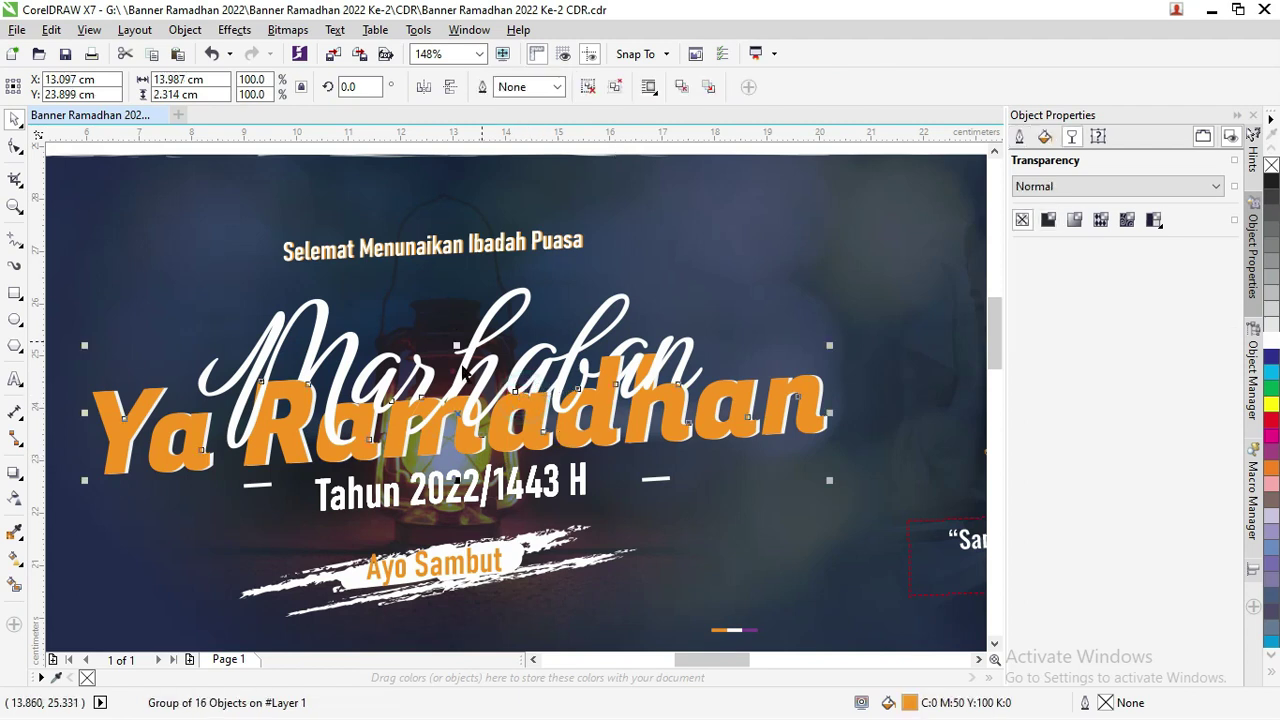
Examine the outlines of the white "Marhaban" script lettering in the upper wide banner at close range
scroll(530, 392, "up", 4)
left_click(15, 147)
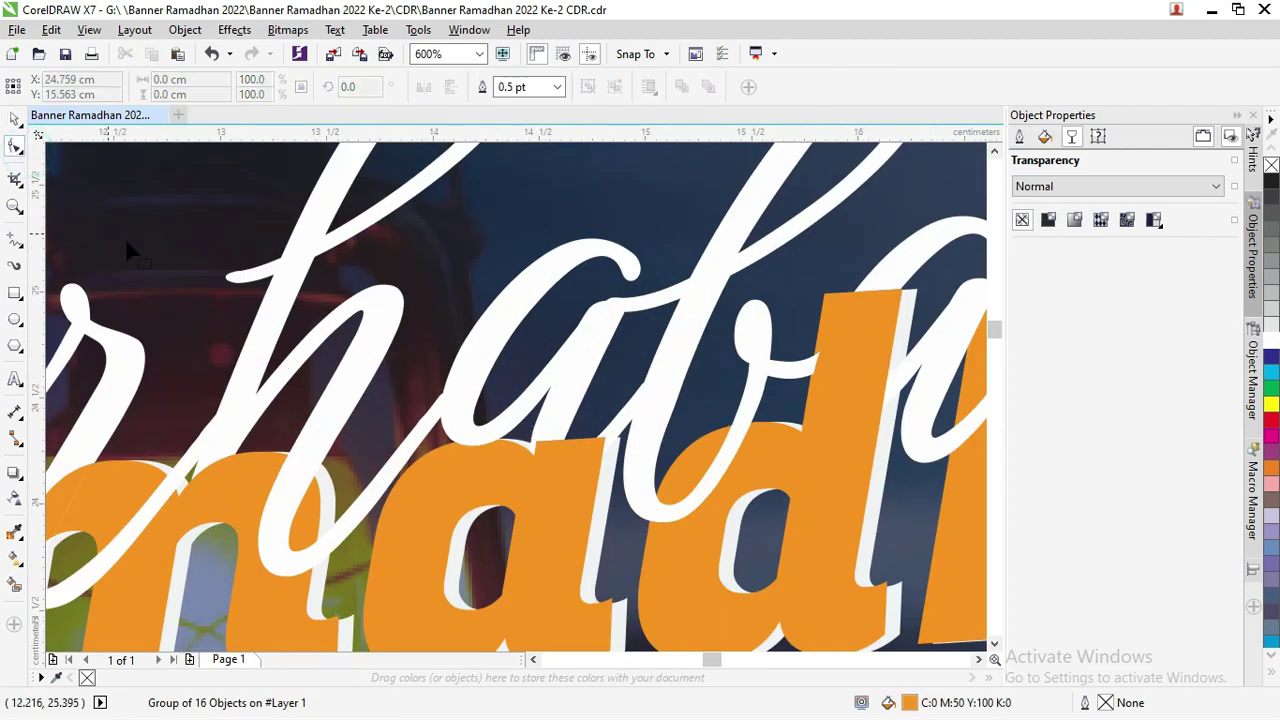
scroll(364, 330, "down", 4)
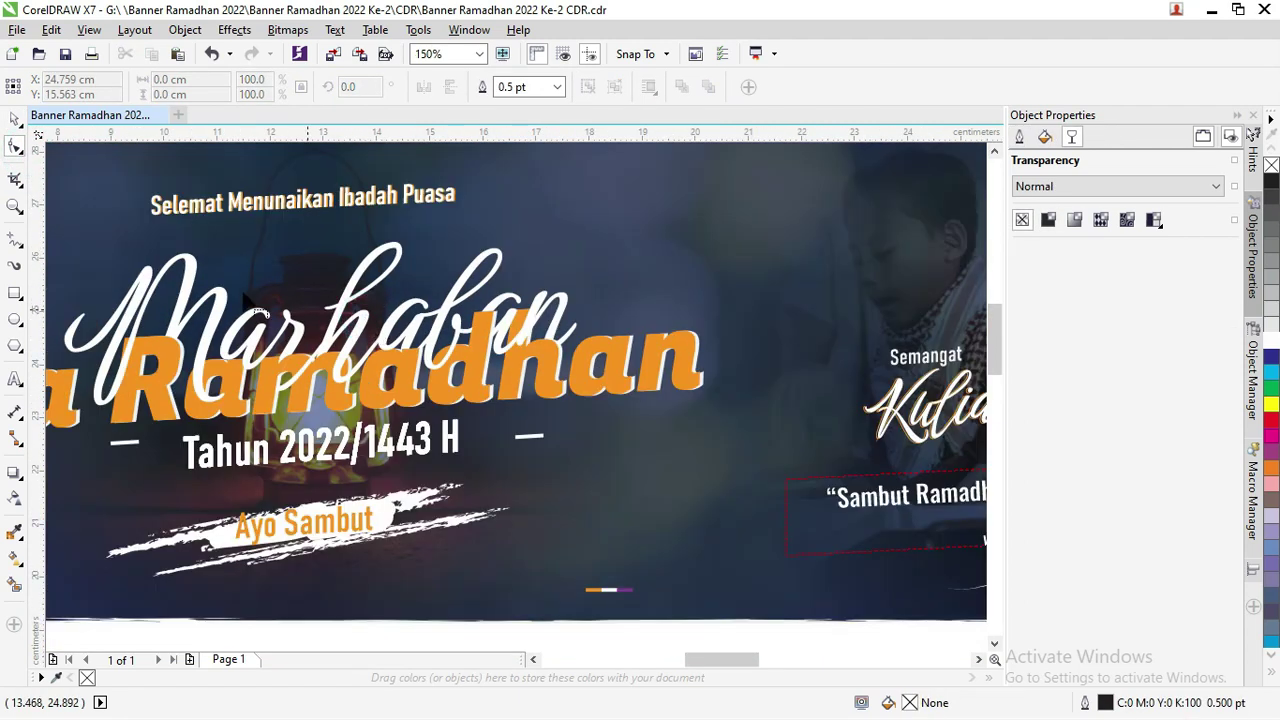
left_click(15, 118)
left_click(355, 330)
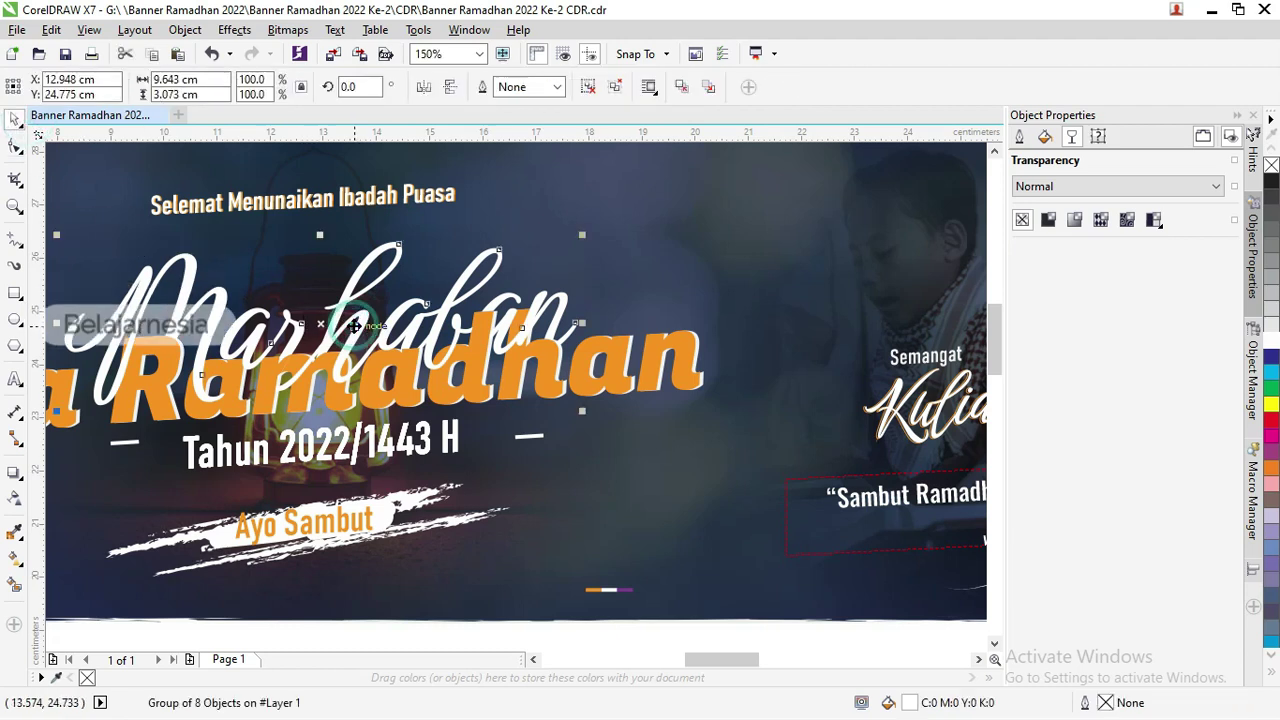
scroll(353, 323, "up", 4)
scroll(353, 323, "up", 8)
scroll(505, 351, "up", 4)
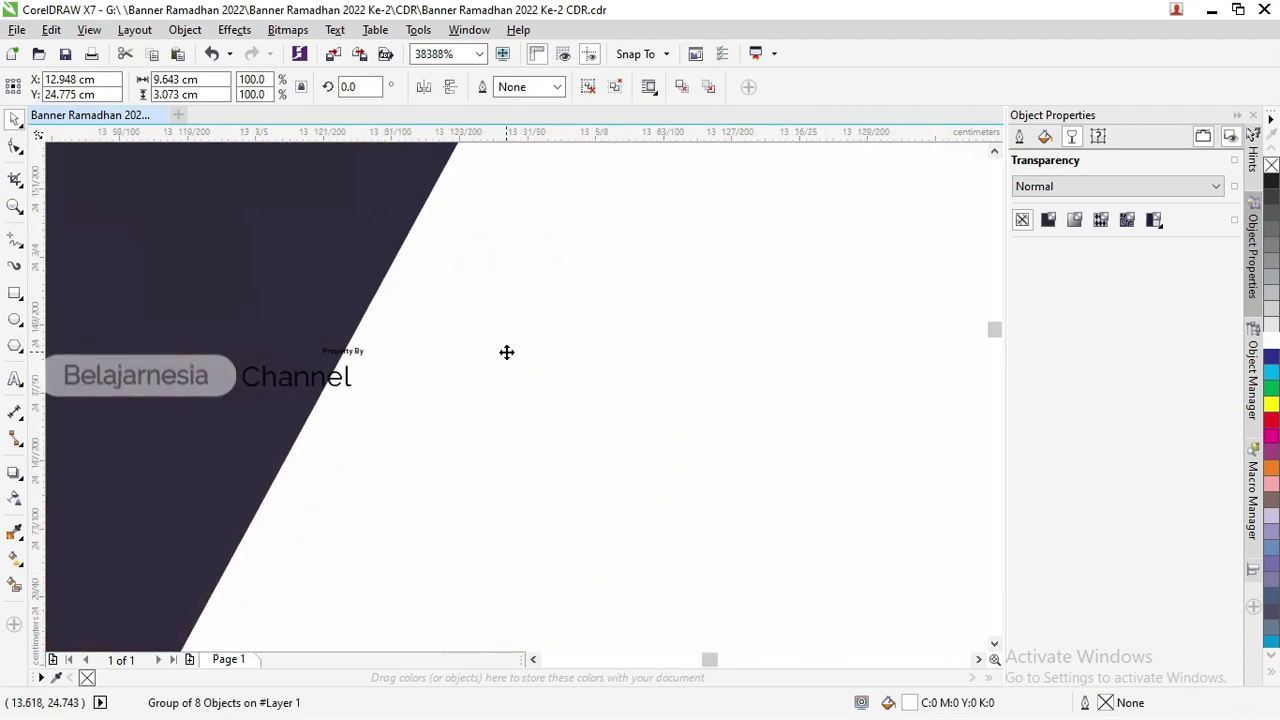
scroll(420, 336, "down", 12)
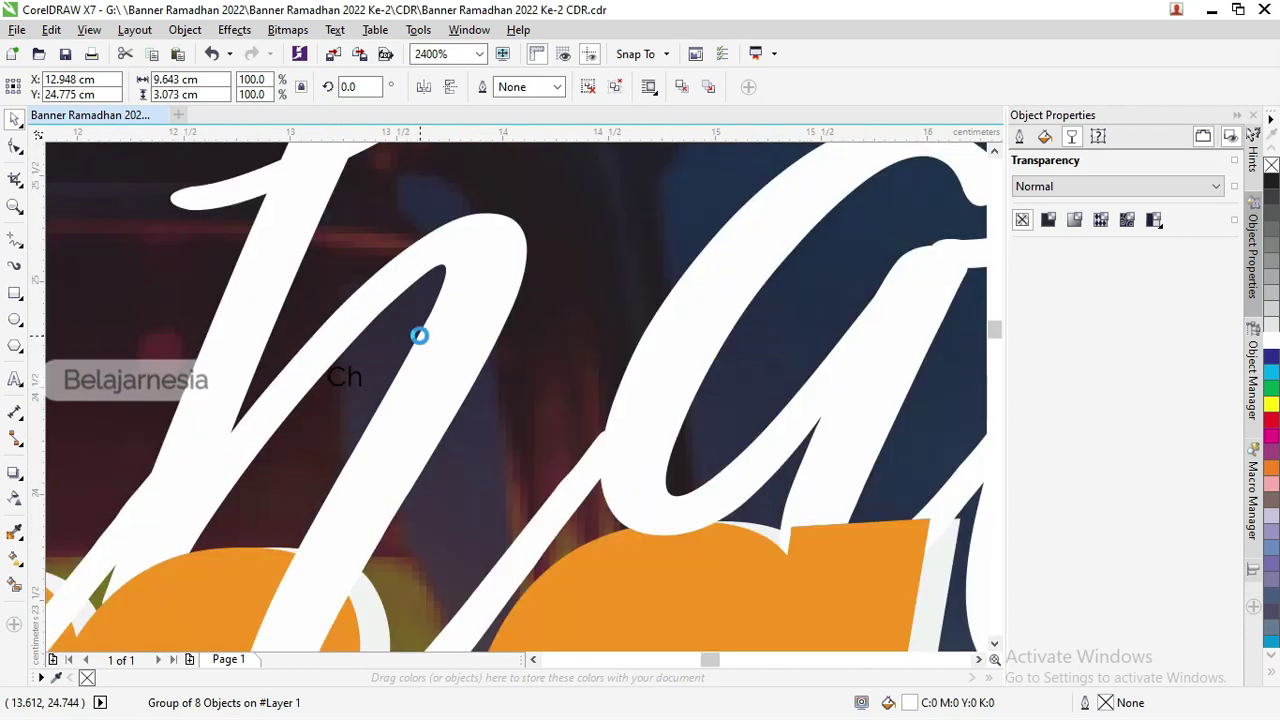
scroll(420, 336, "down", 4)
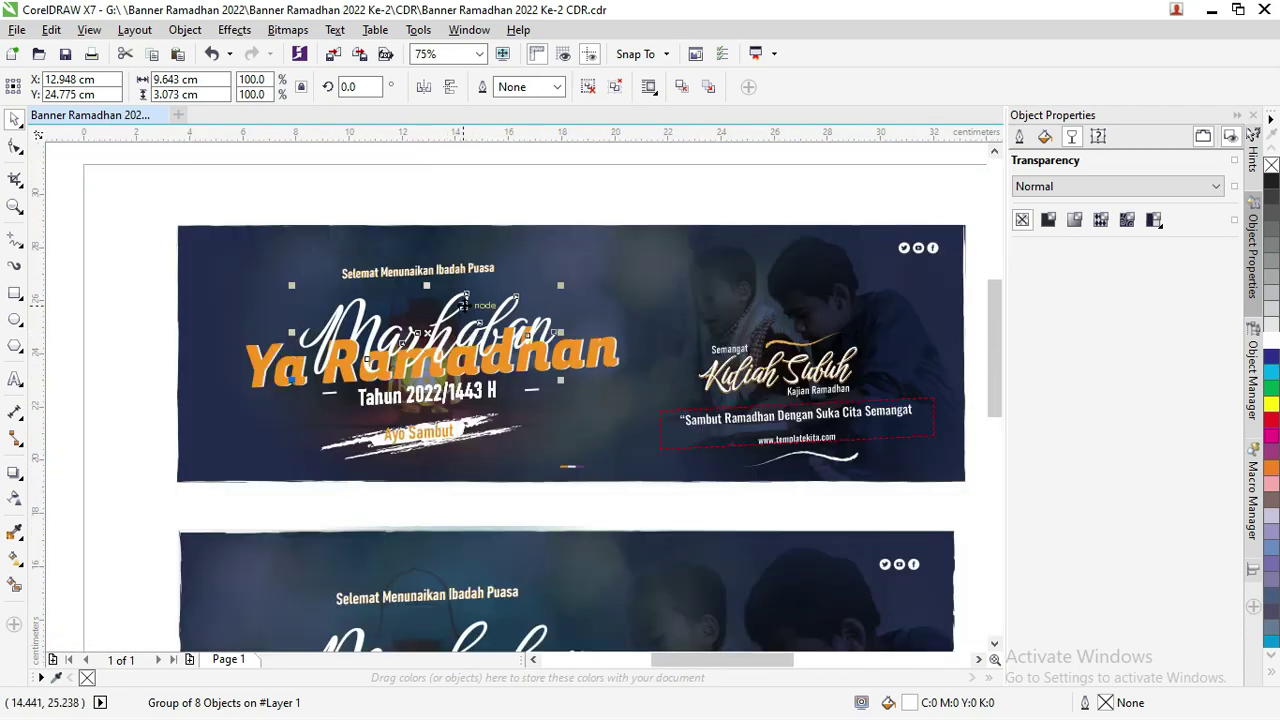
Ungroup the "Selemat Menunaikan Ibadah Puasa" heading in the upper wide banner and open its front text for editing
left_click(458, 276)
scroll(452, 268, "up", 4)
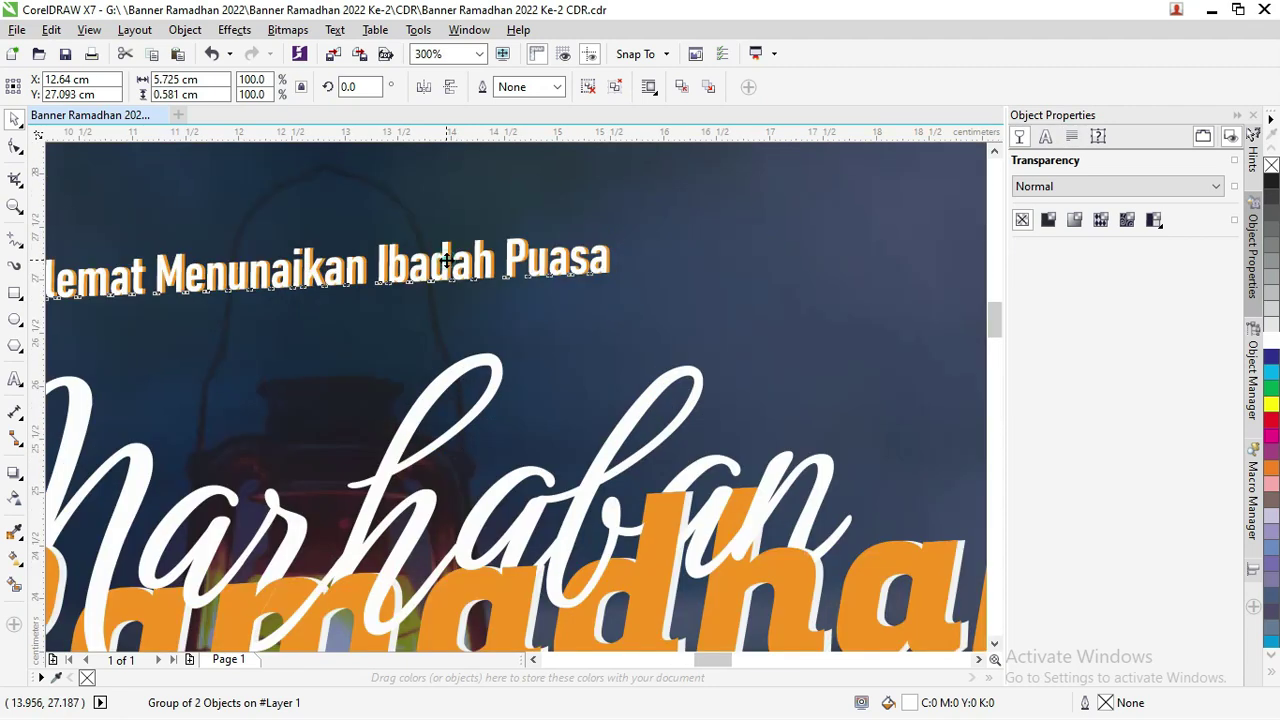
right_click(447, 258)
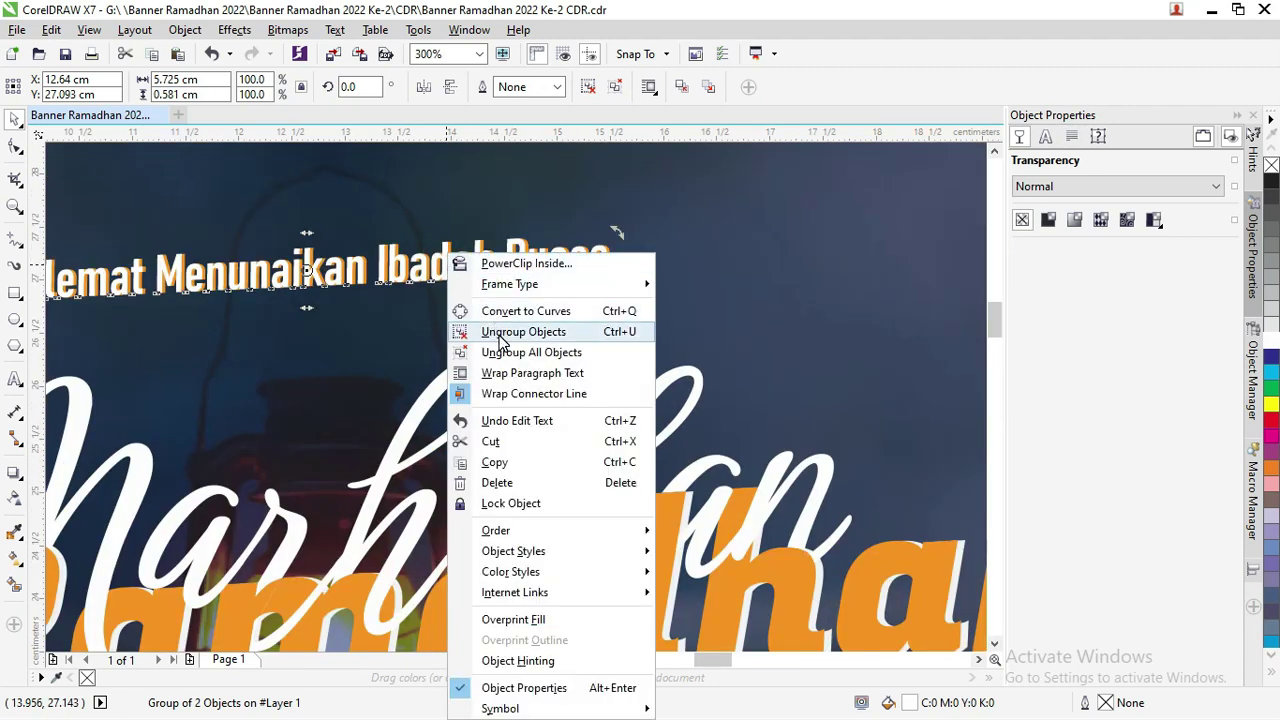
left_click(502, 333)
double_click(569, 256)
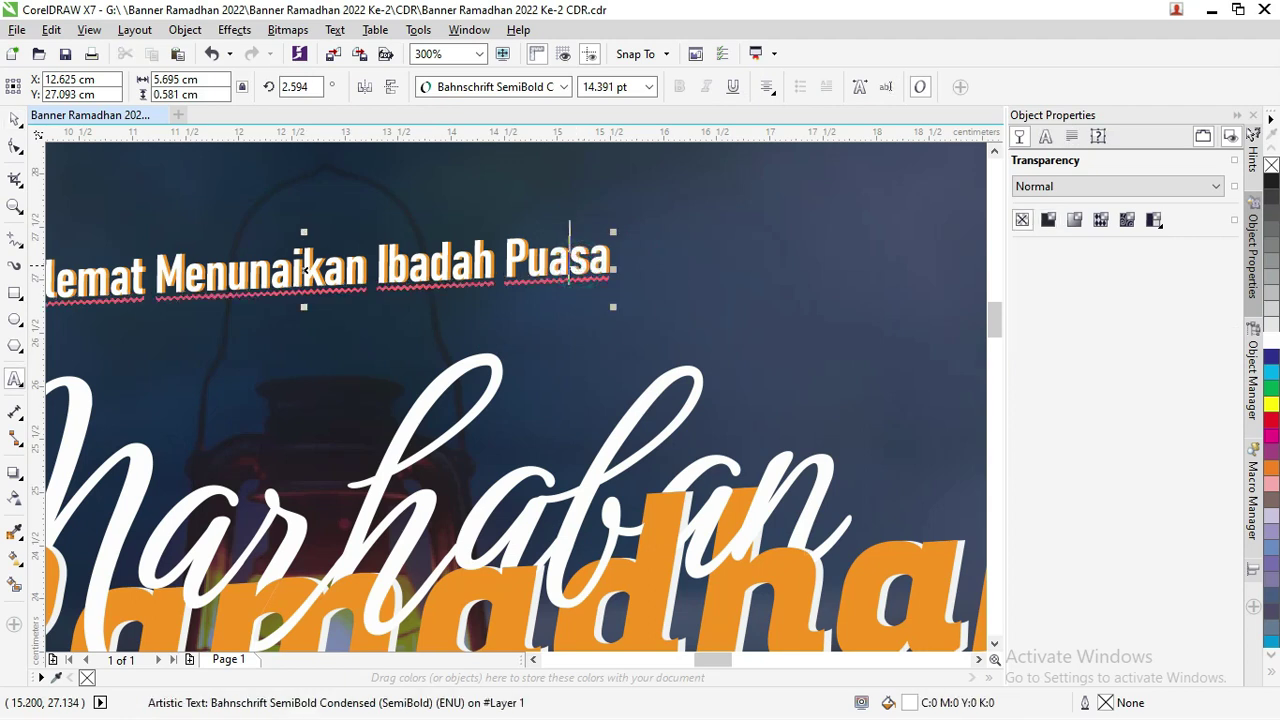
scroll(385, 185, "down", 4)
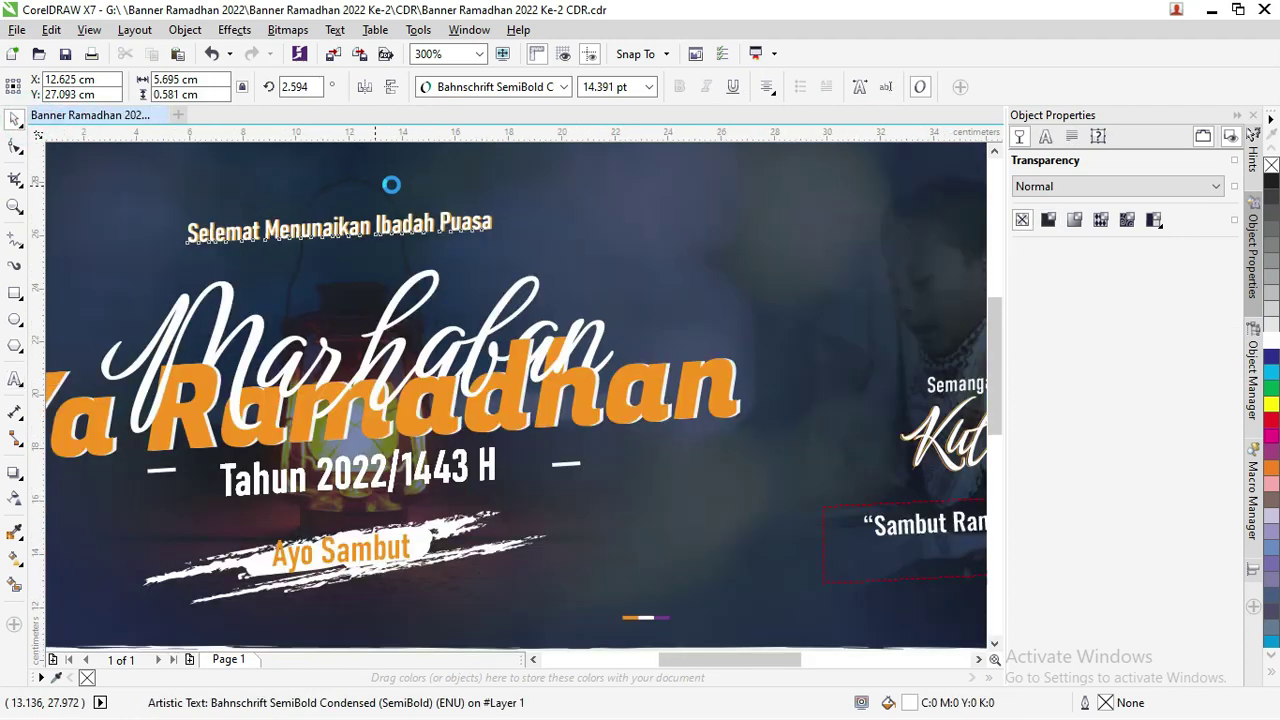
Inspect the "Tahun 2022/1443 H" line in the upper wide banner as a text object
left_click(376, 339)
scroll(376, 339, "up", 4)
left_click(392, 322)
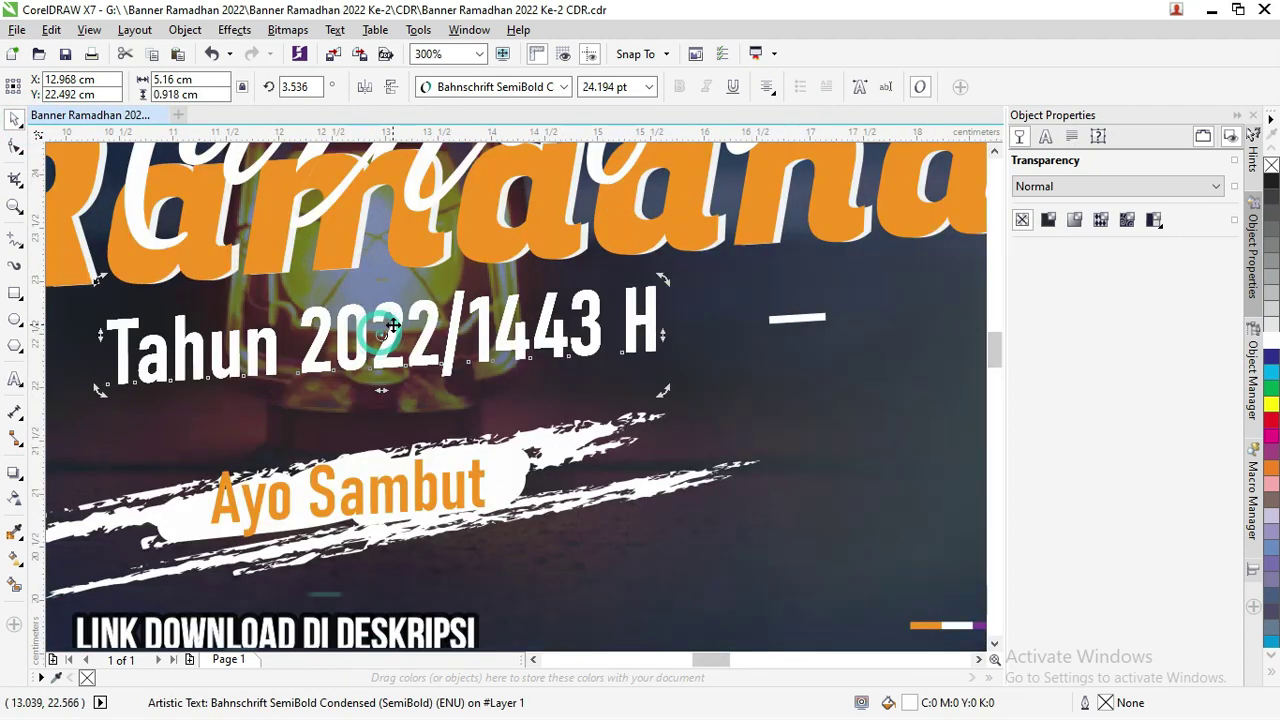
left_click(15, 118)
scroll(212, 182, "down", 2)
scroll(559, 222, "down", 2)
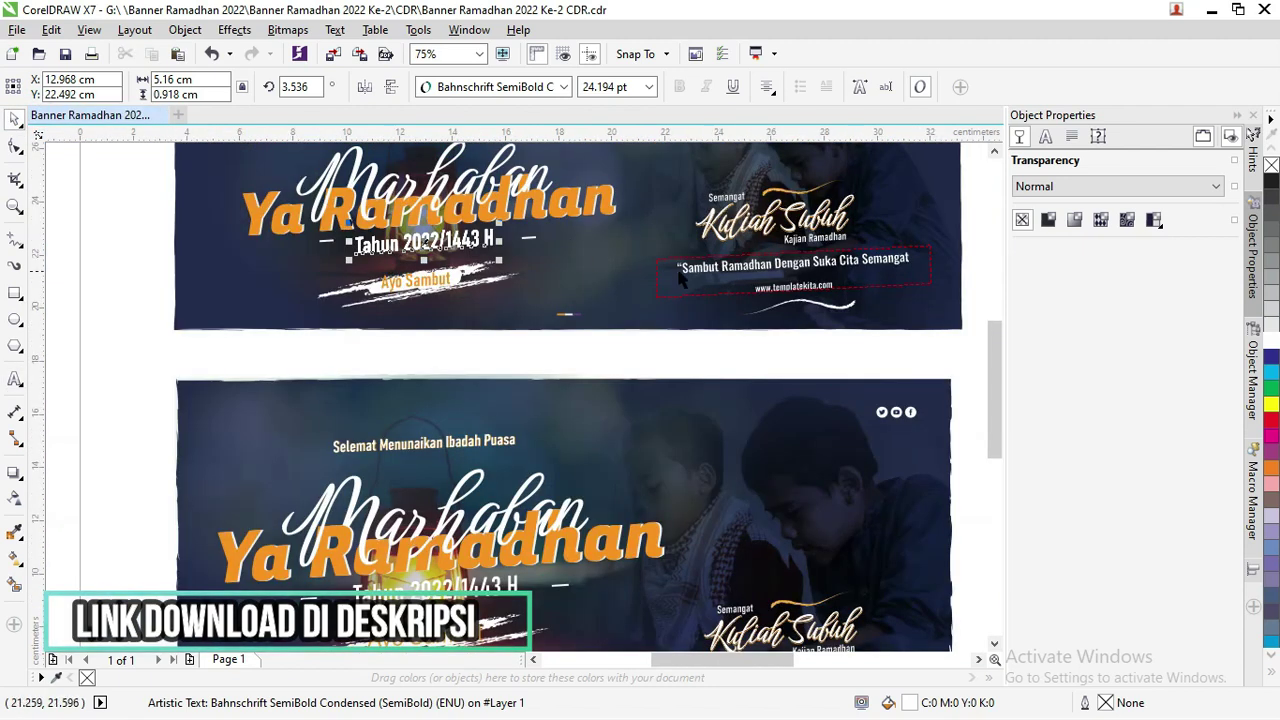
Ungroup the "Semangat Kuliah Subuh" title in the upper wide banner, including its nested "Kuliah Subuh" lettering pair
left_click(795, 268)
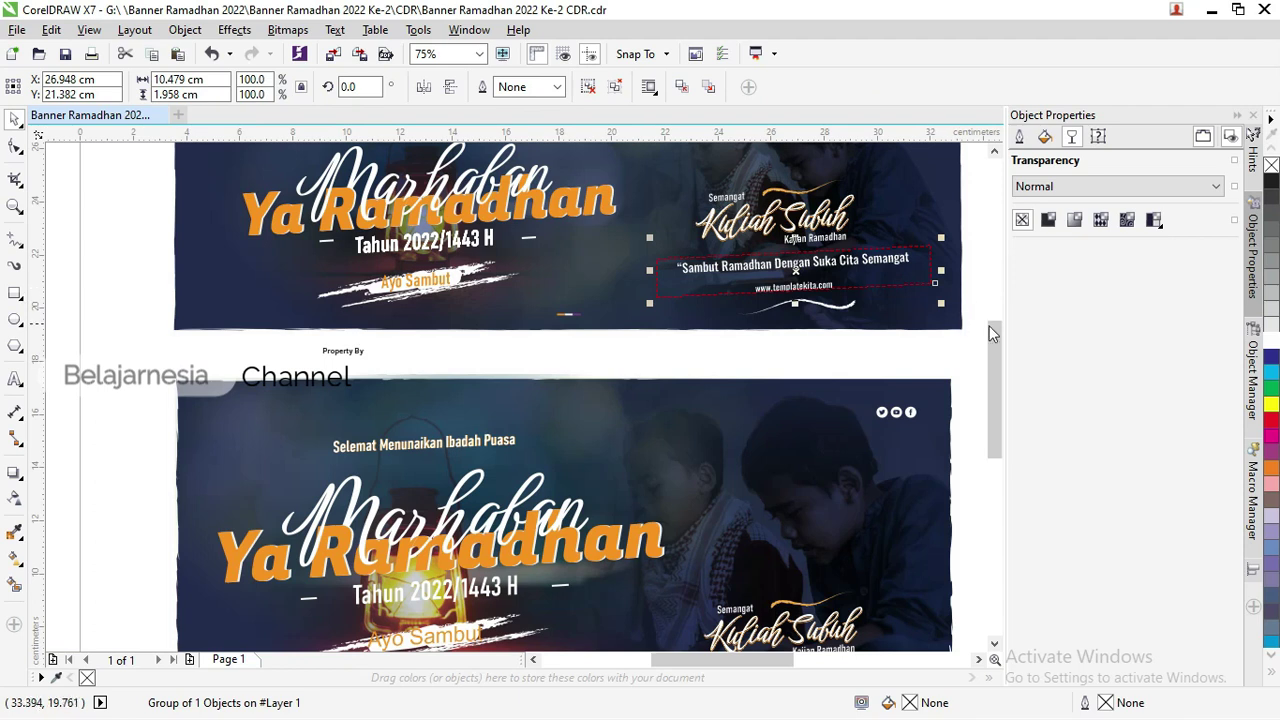
left_click_drag(988, 331, 990, 315)
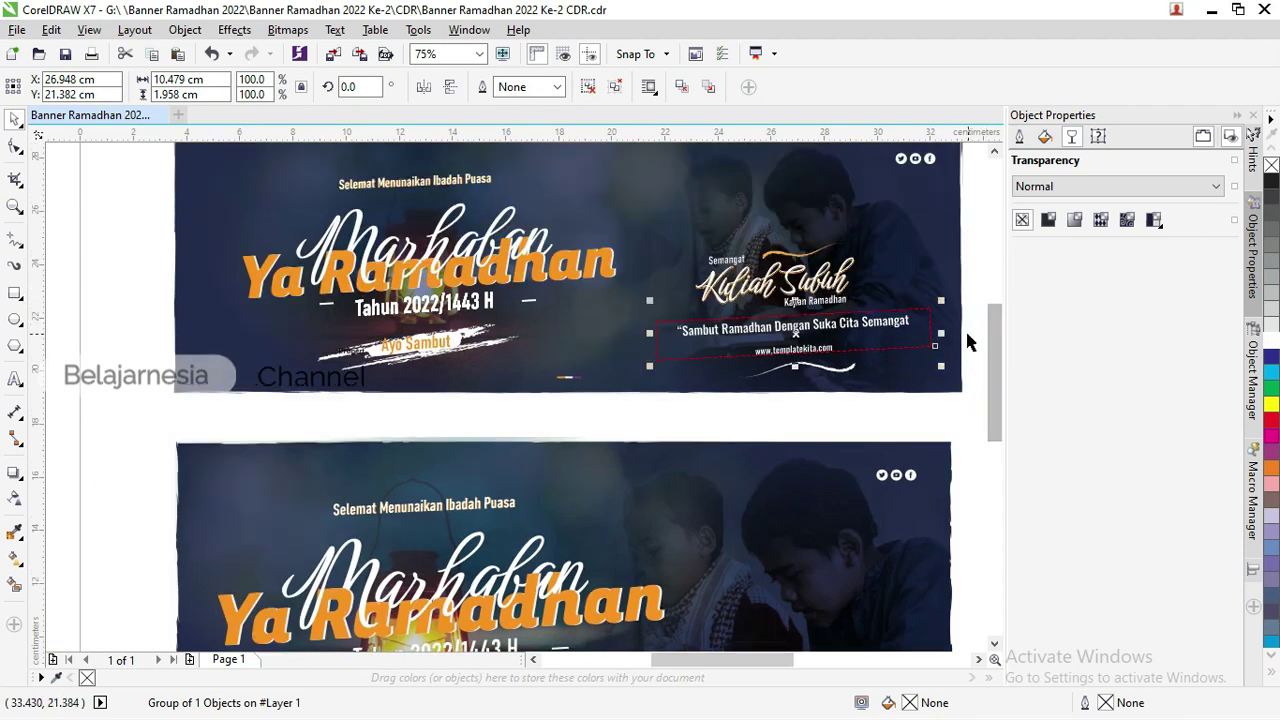
key("z")
left_click_drag(623, 223, 955, 382)
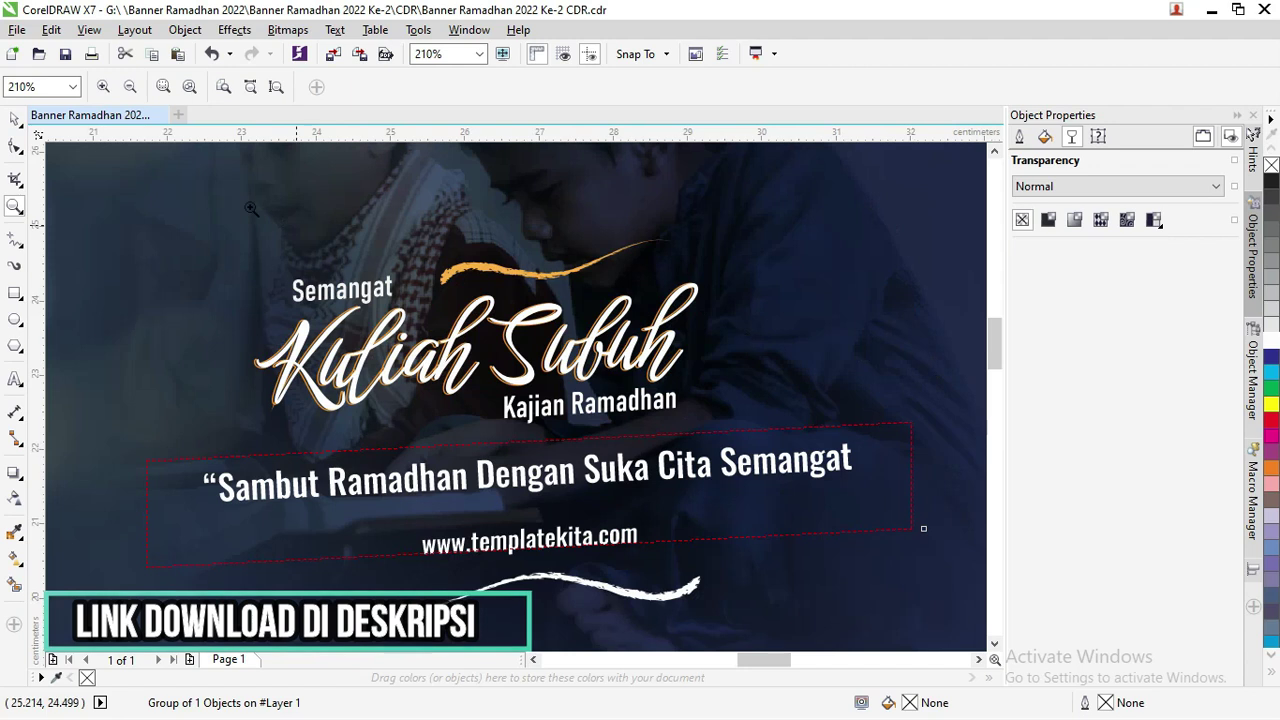
left_click(15, 118)
left_click(397, 335)
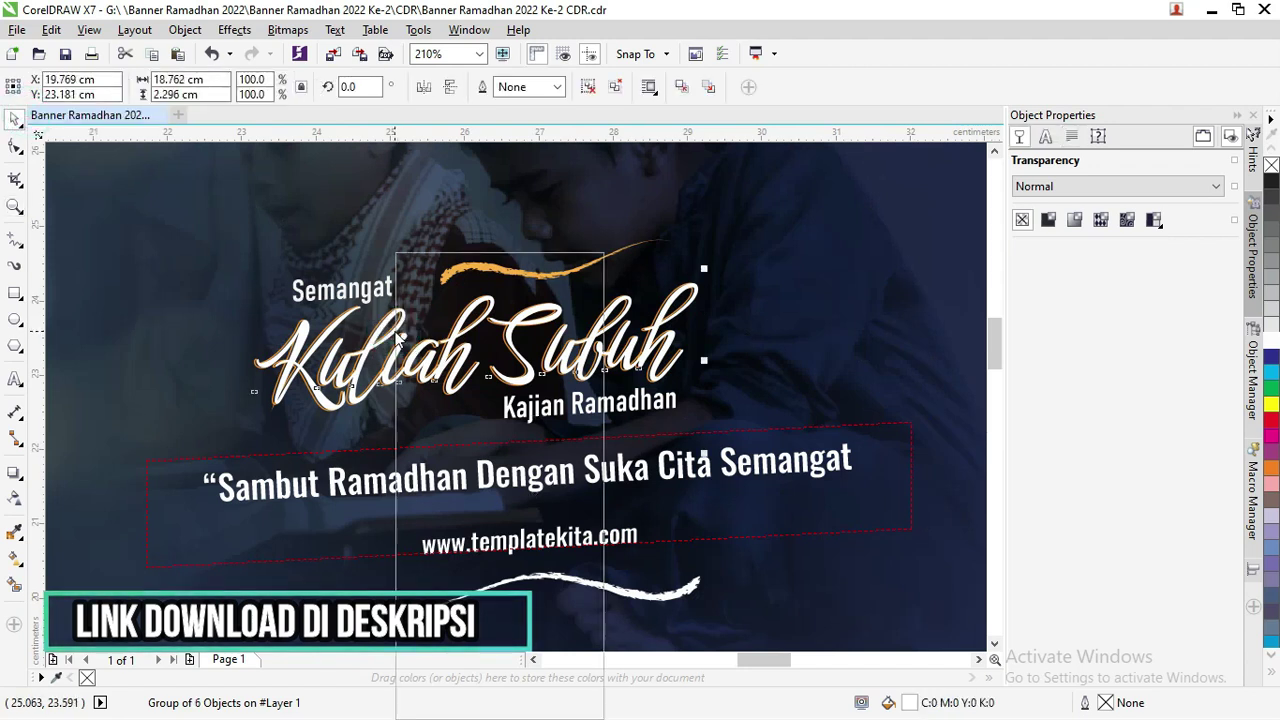
right_click(397, 335)
left_click(468, 354)
left_click(663, 343)
left_click(660, 340)
right_click(660, 340)
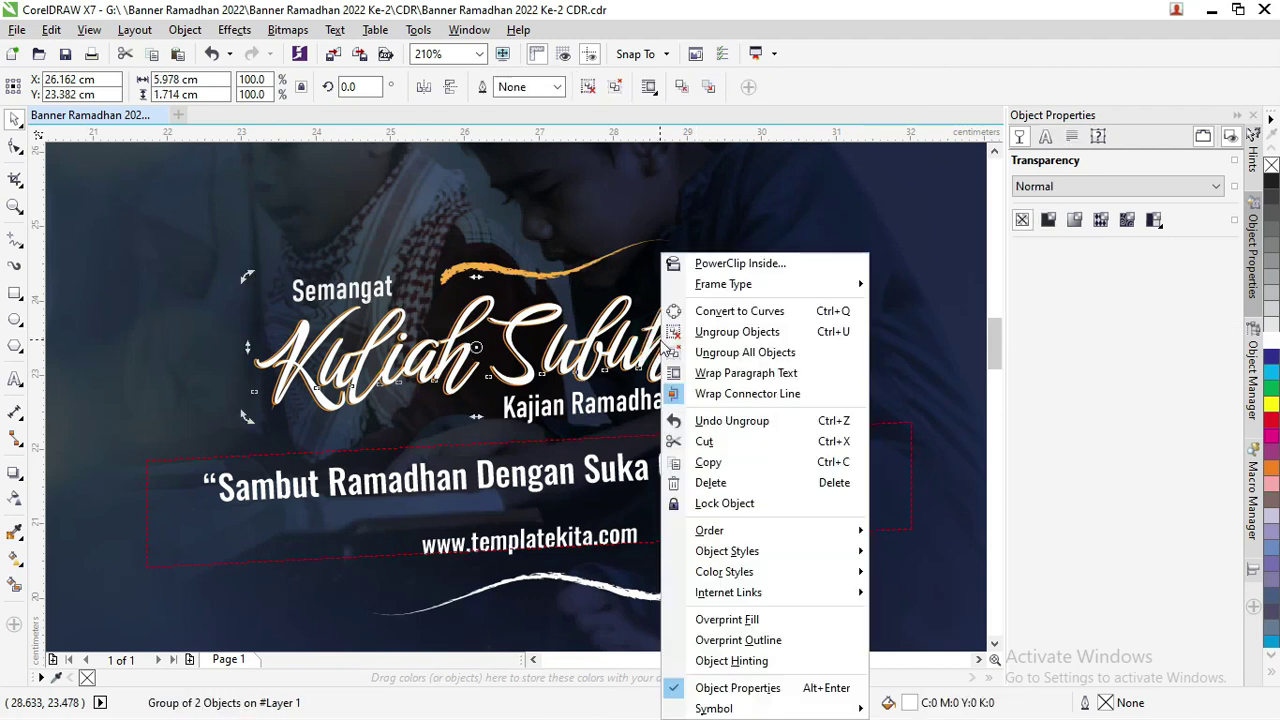
left_click(712, 347)
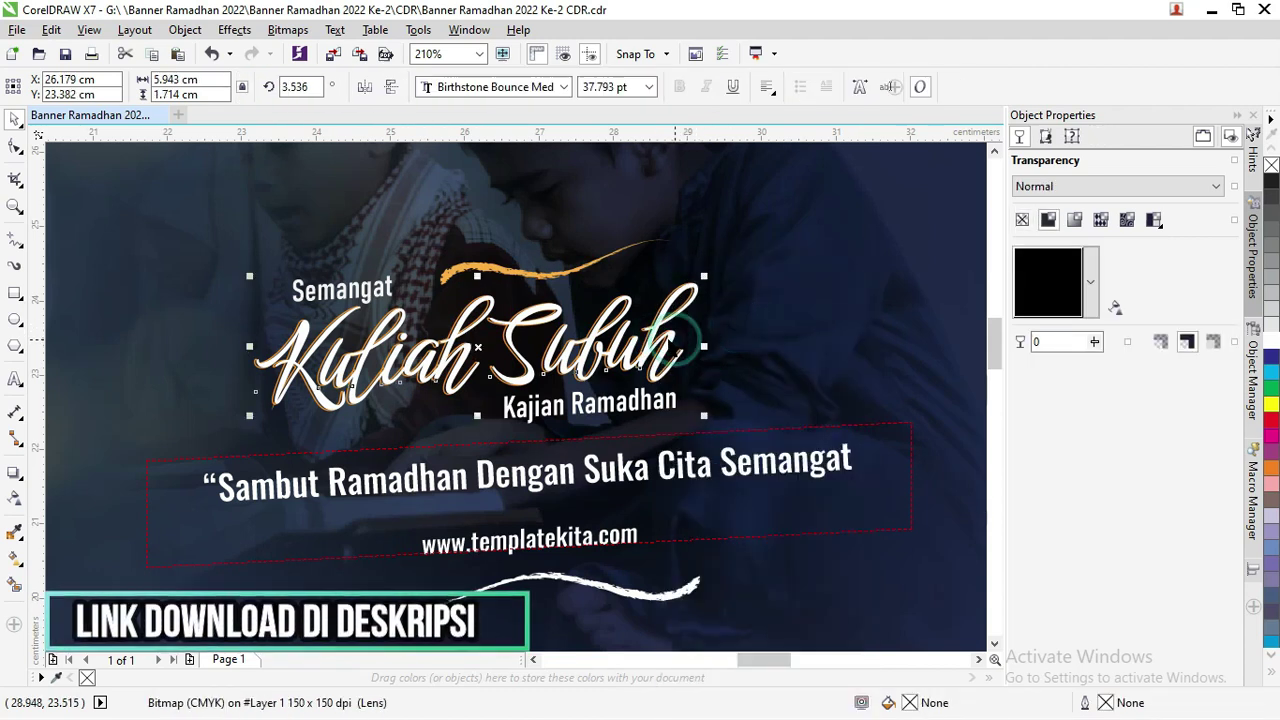
Open the "Kuliah Subuh" script title in the upper wide banner for text editing and check its font in the font list
double_click(677, 348)
double_click(508, 328)
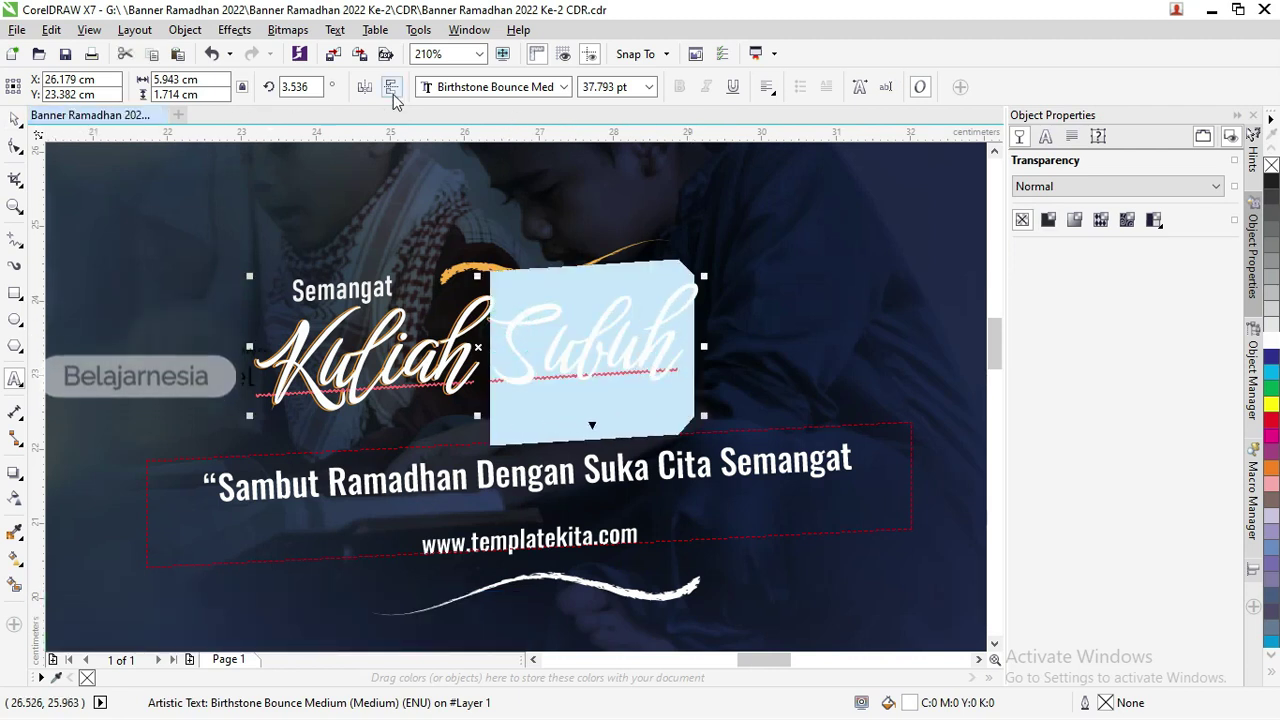
left_click(490, 88)
mouse_move(500, 110)
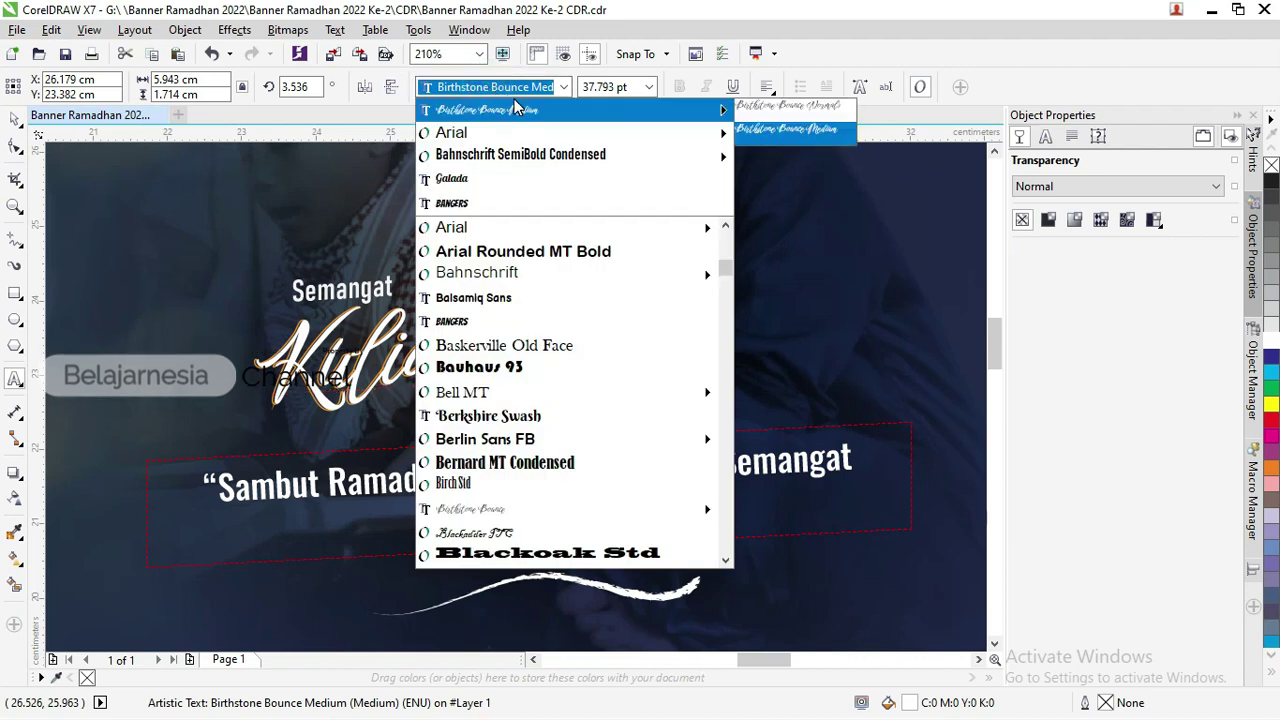
left_click(165, 172)
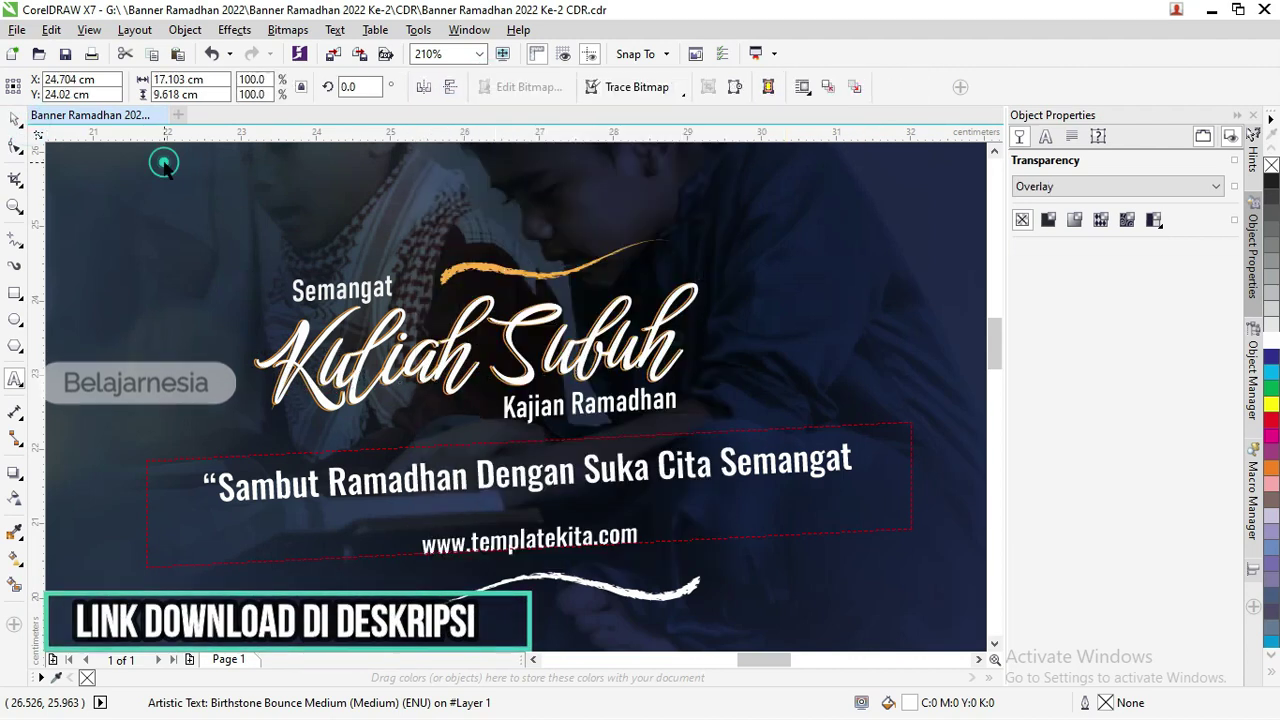
Examine the rough edges of the orange brush stroke above the "Kuliah Subuh" title at close range
scroll(165, 172, "down", 3)
left_click(490, 270)
scroll(490, 270, "up", 4)
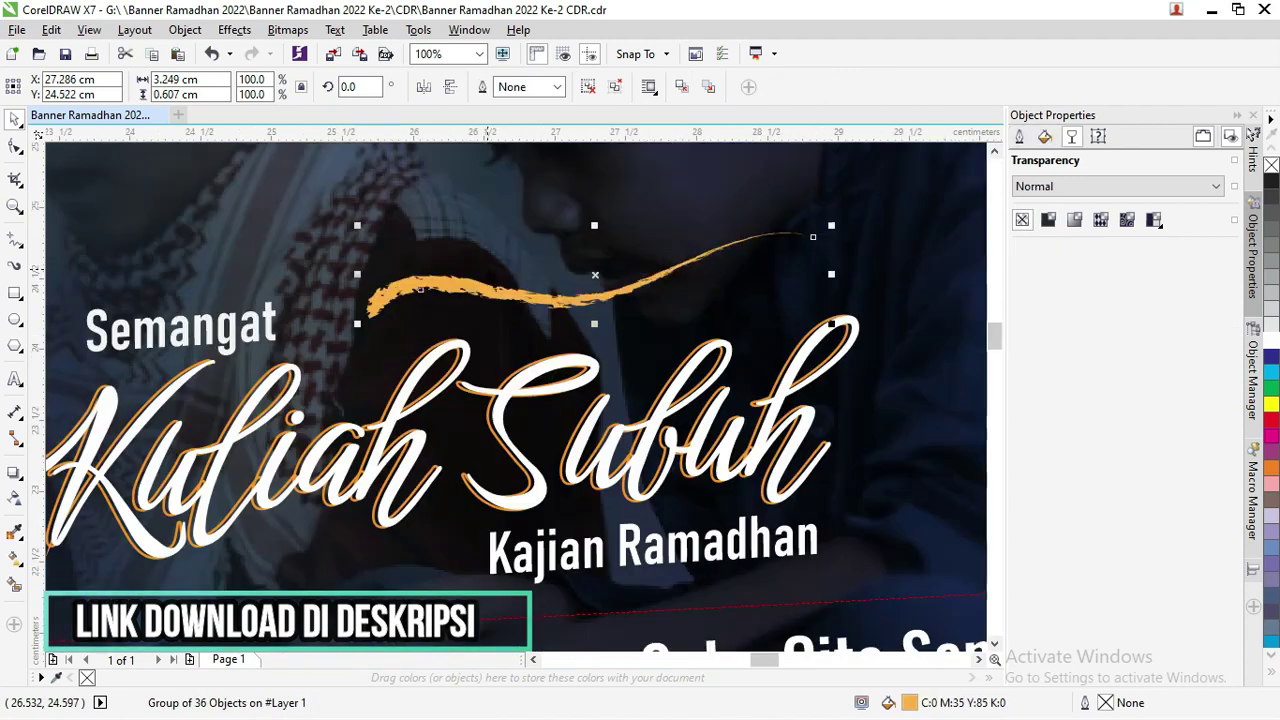
left_click(15, 146)
scroll(380, 260, "up", 1)
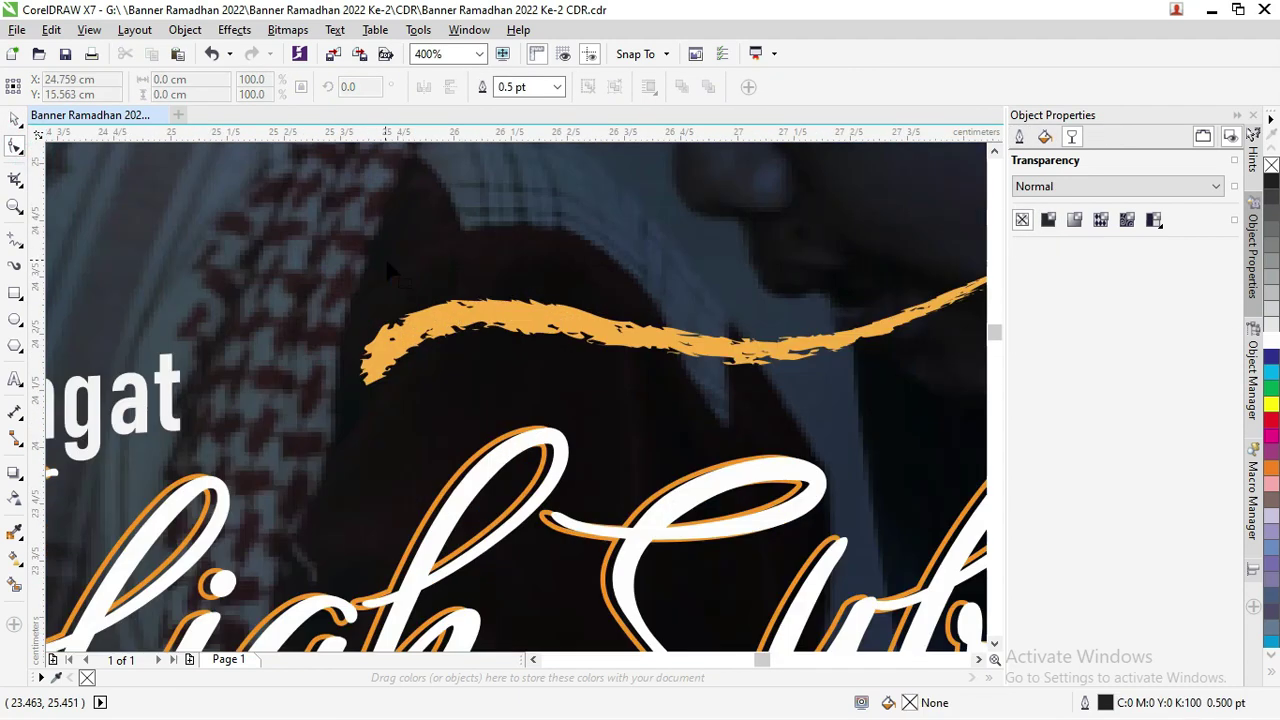
scroll(471, 311, "up", 3)
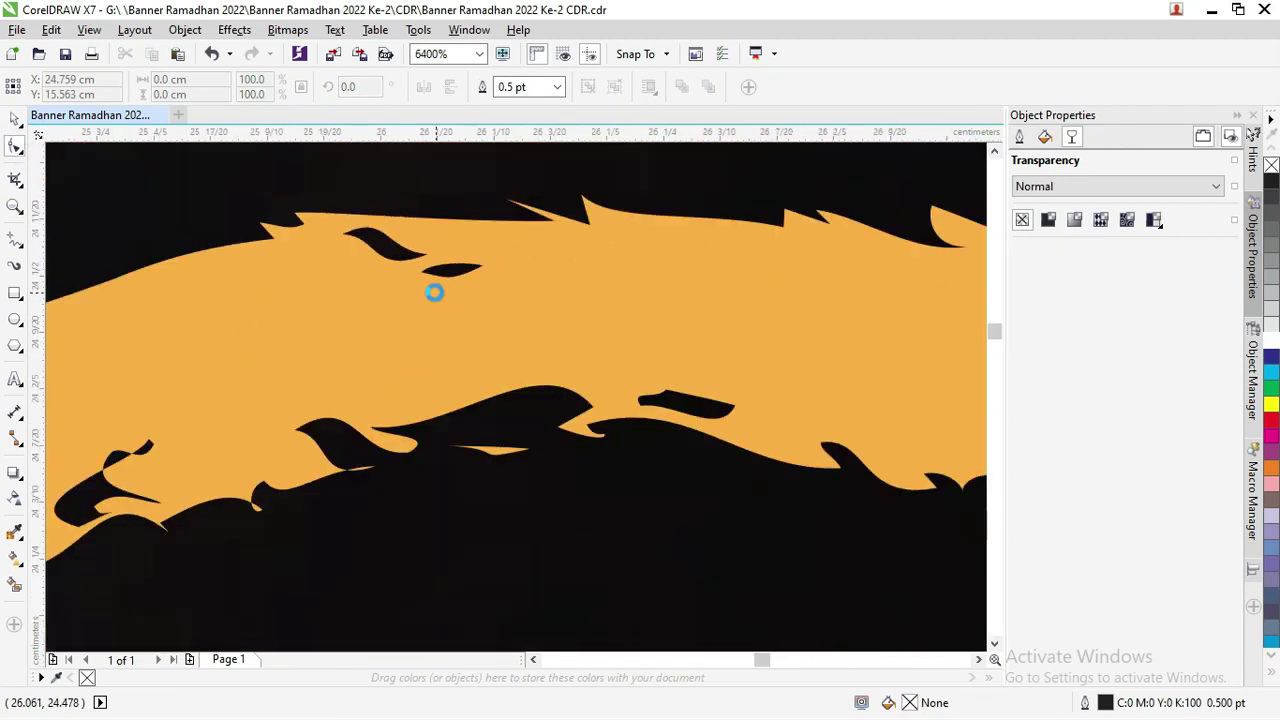
scroll(431, 289, "down", 4)
scroll(457, 357, "down", 2)
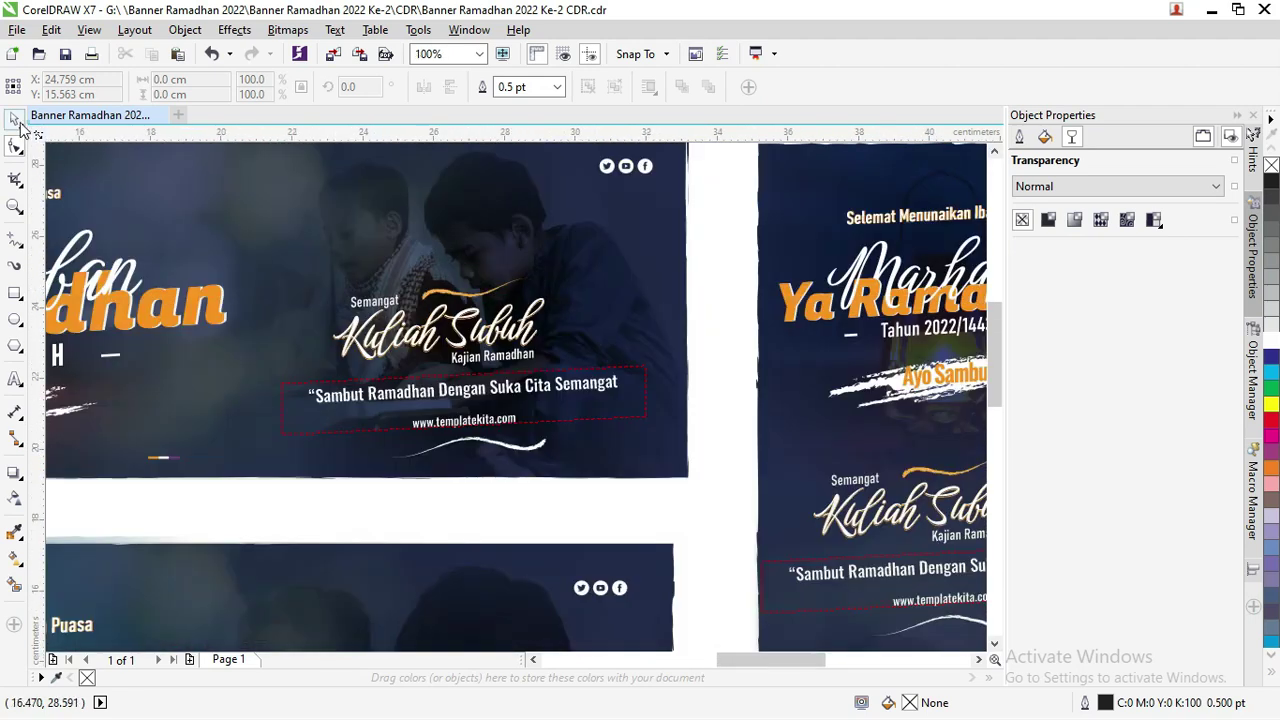
left_click(15, 119)
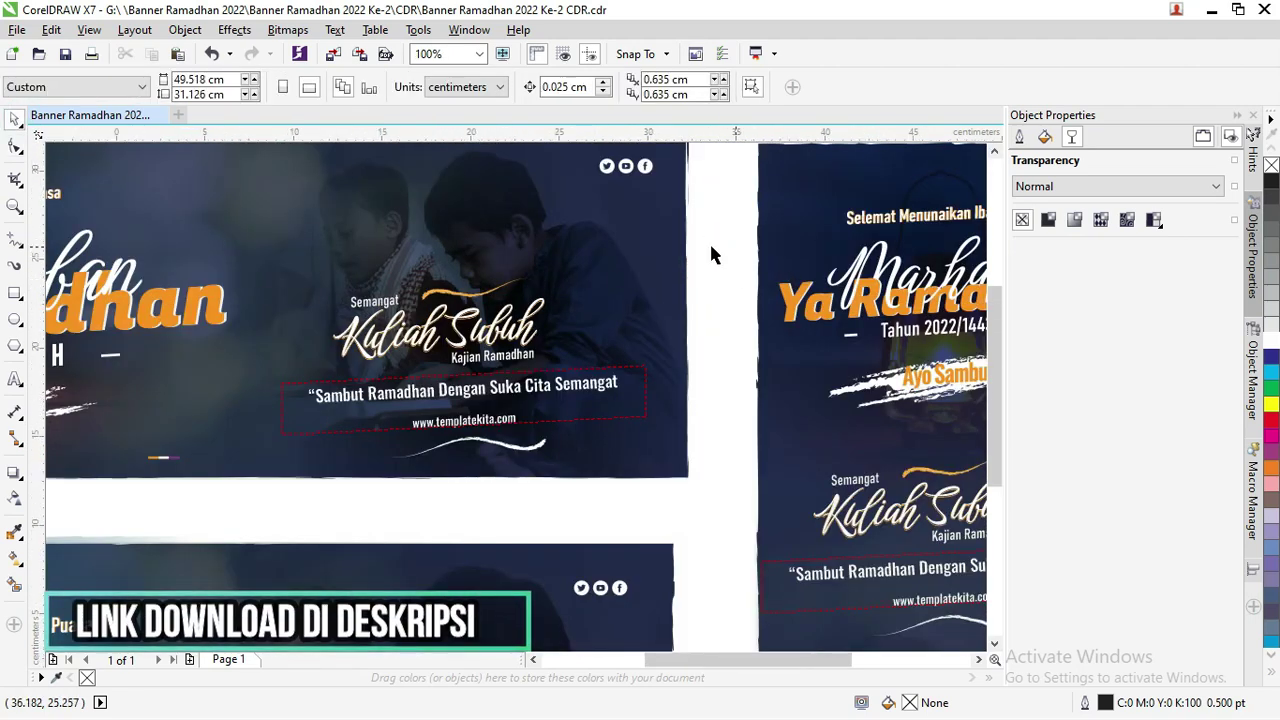
Pull the photo of the two boys up beyond the upper wide banner and set its merge mode to Normal
scroll(710, 246, "down", 1)
left_click_drag(994, 300, 994, 270)
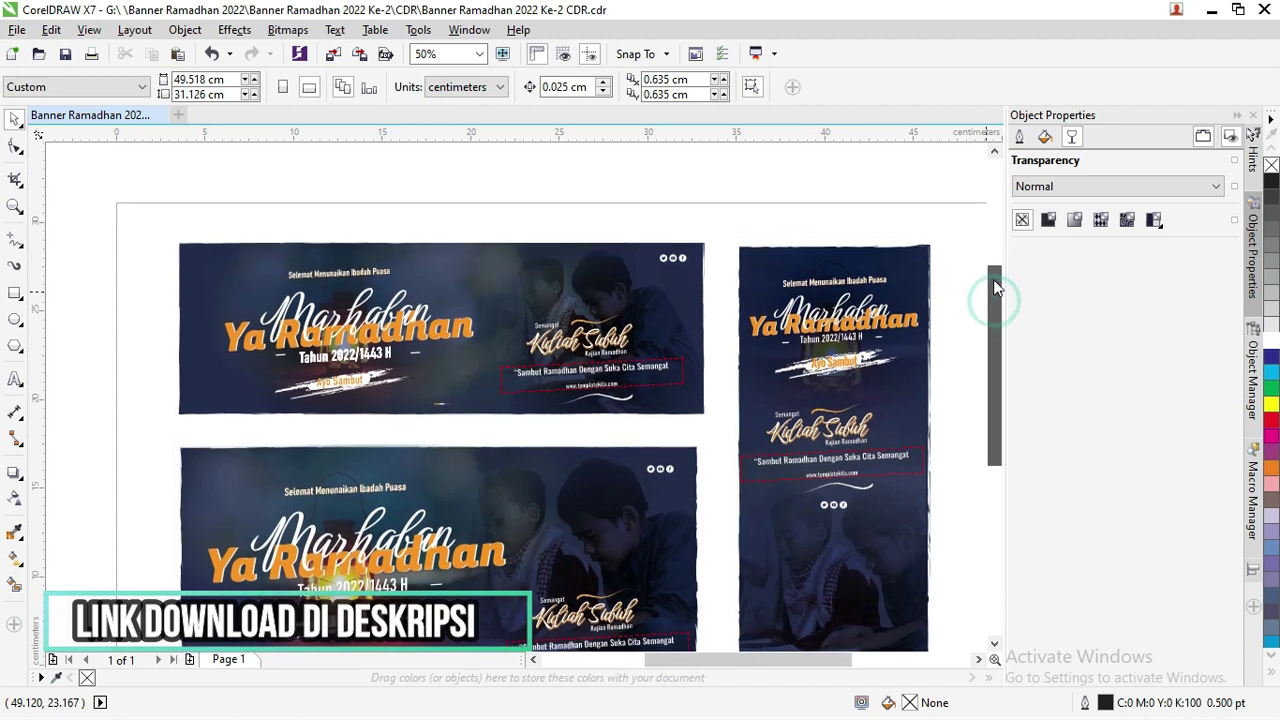
left_click(645, 295)
mouse_move(645, 295)
left_mouse_down()
mouse_move(614, 294)
mouse_move(694, 211)
left_mouse_up()
left_click(15, 497)
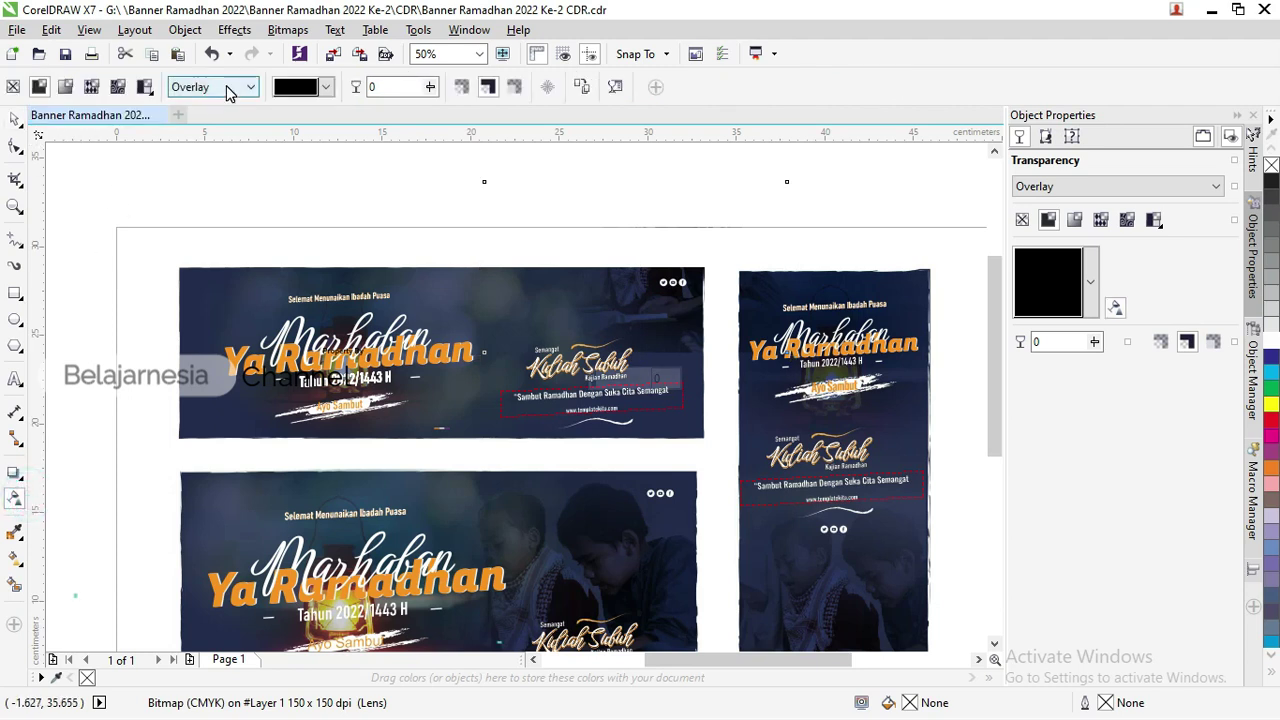
left_click(214, 87)
left_click(200, 108)
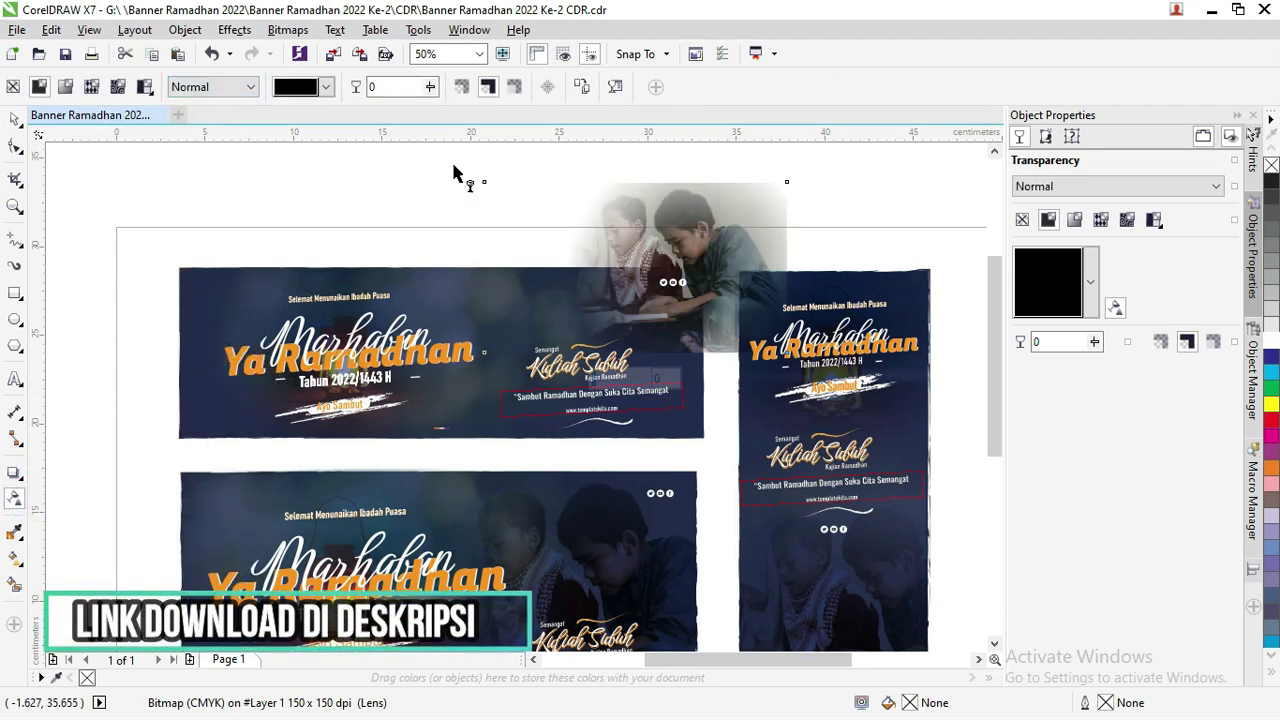
Shift the photo of the two boys farther right and lift the blurred bokeh bitmap partly above the upper wide banner
left_click(985, 300)
left_click_drag(994, 300, 992, 283)
left_click(15, 118)
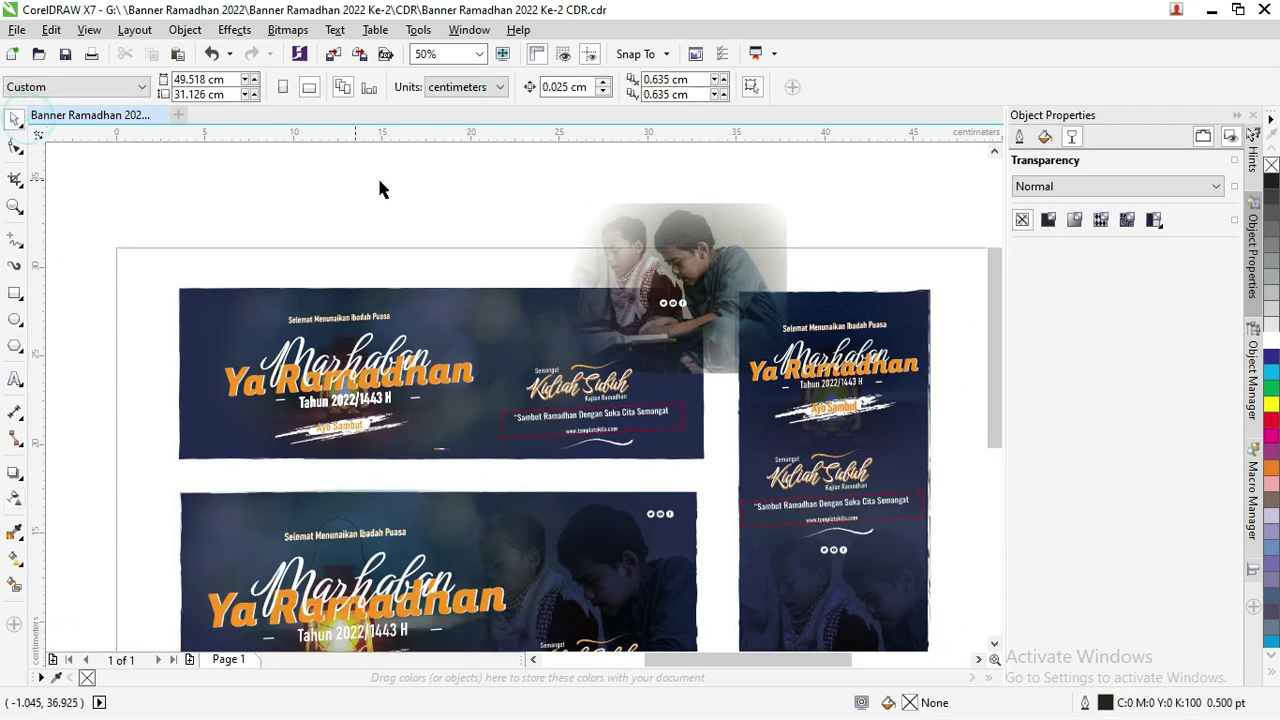
left_click(500, 322)
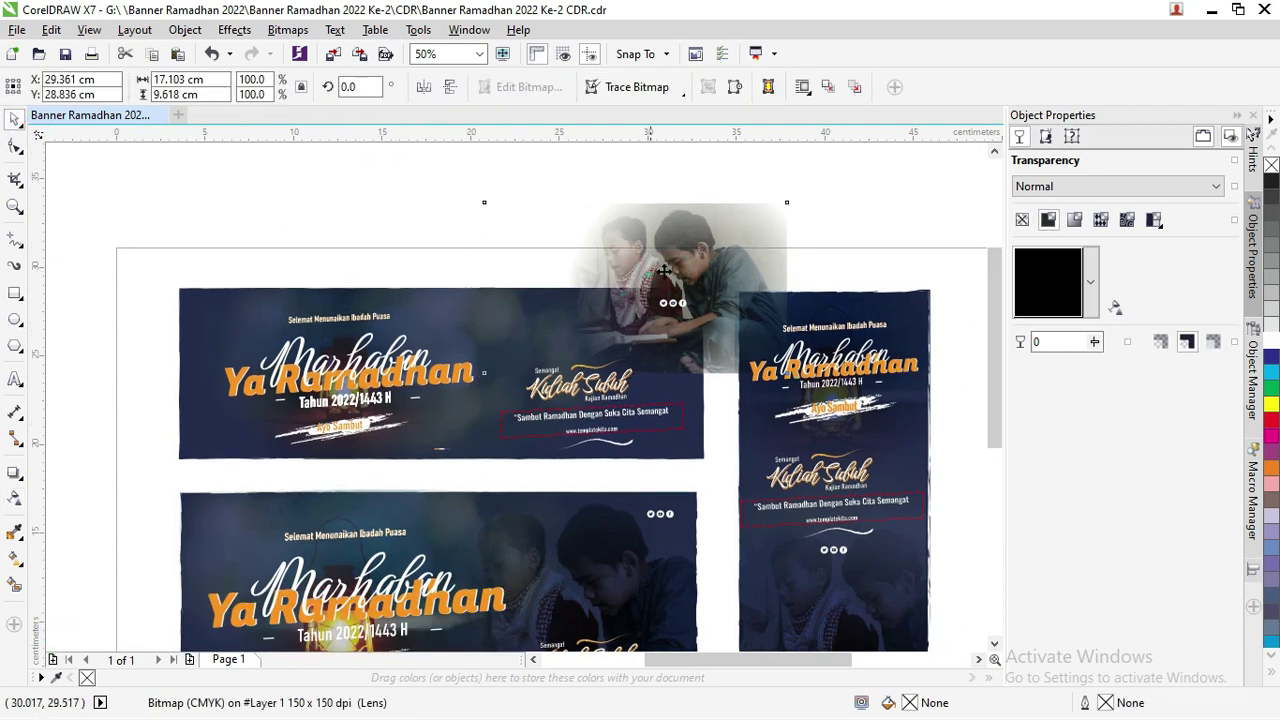
left_click_drag(650, 275, 710, 270)
left_click(516, 325)
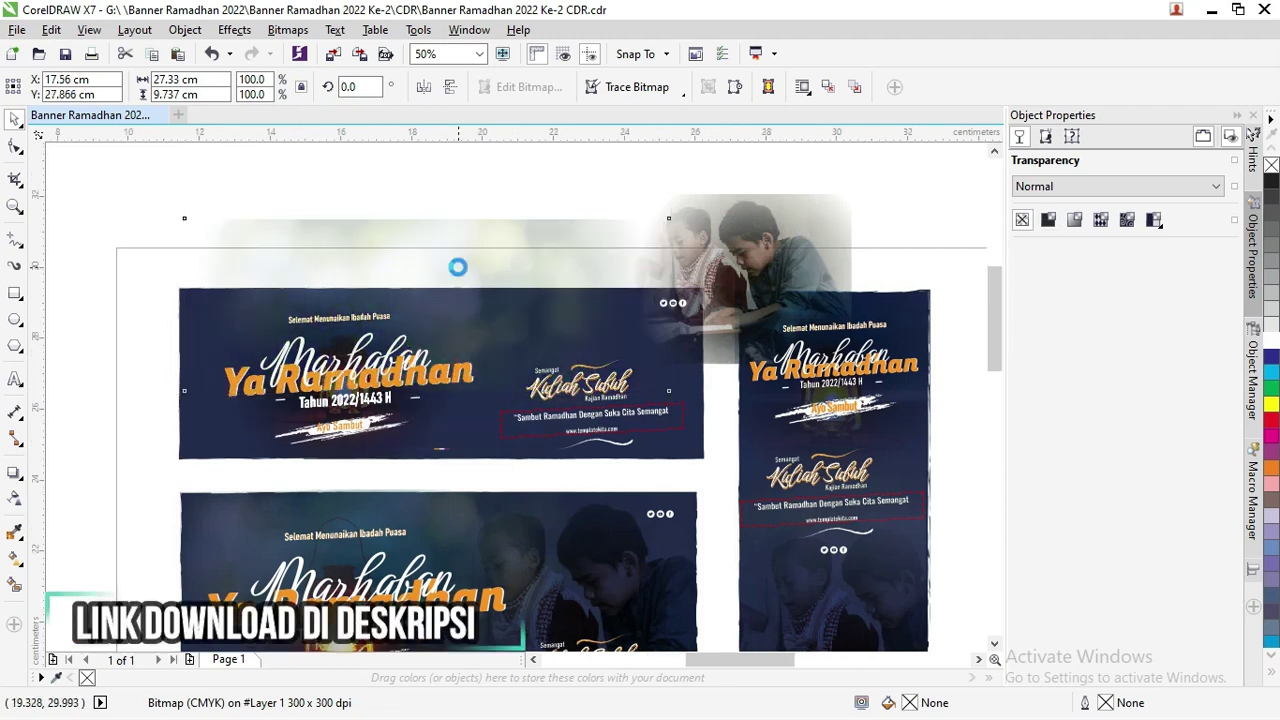
Move the bokeh bitmap farther left and bring the lantern bitmap out of the upper wide banner to beside the two boys
scroll(446, 234, "up", 3)
scroll(380, 246, "down", 5)
left_click(395, 257)
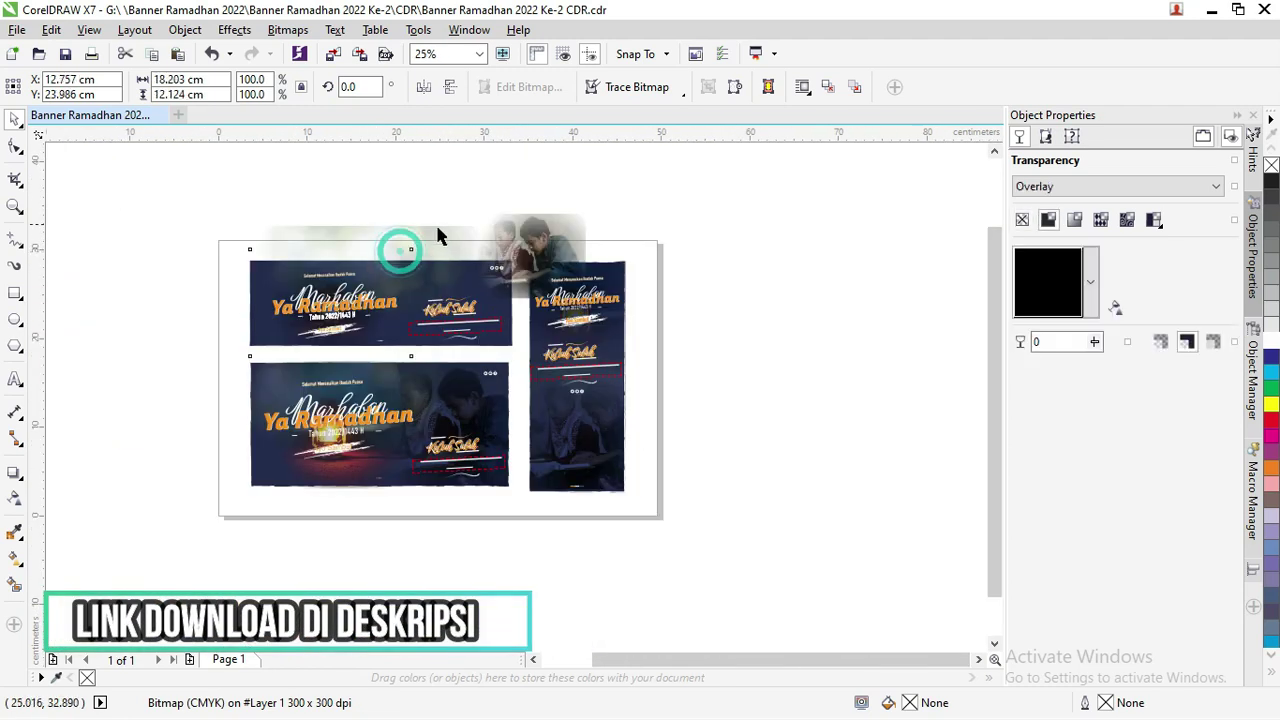
left_click(286, 251)
scroll(329, 240, "up", 1)
left_click(498, 297)
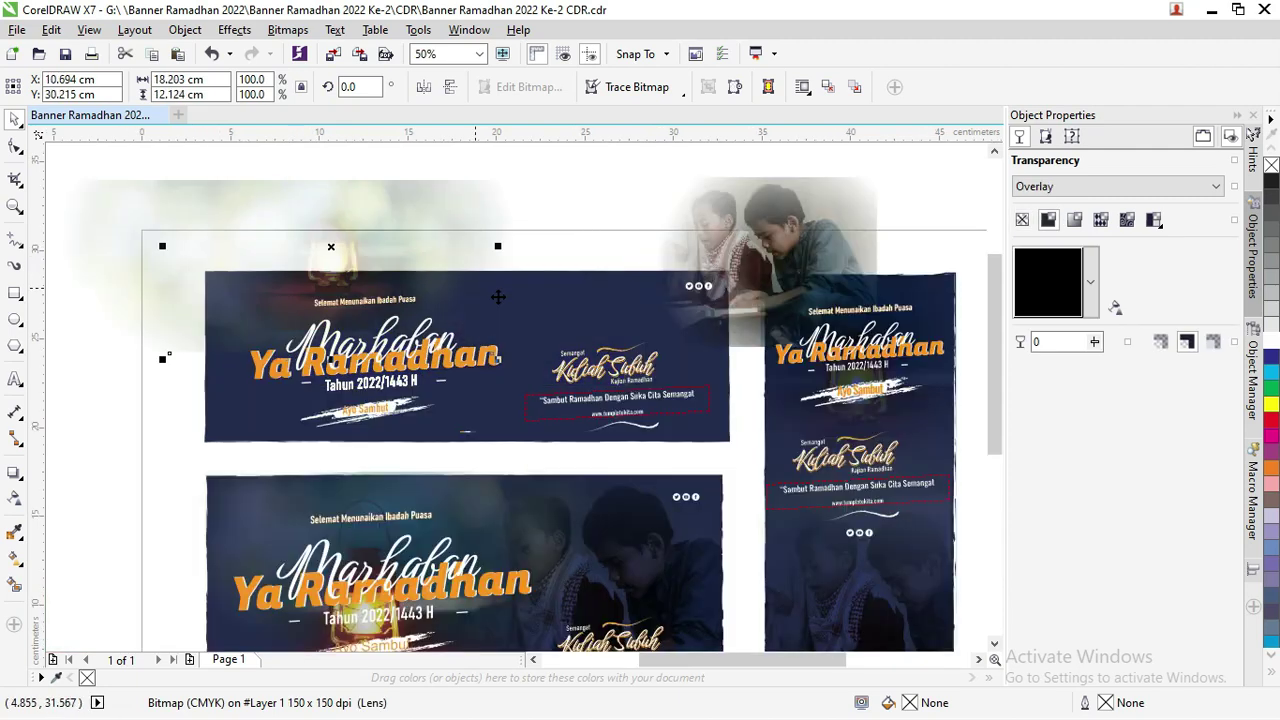
left_click_drag(432, 273, 716, 285)
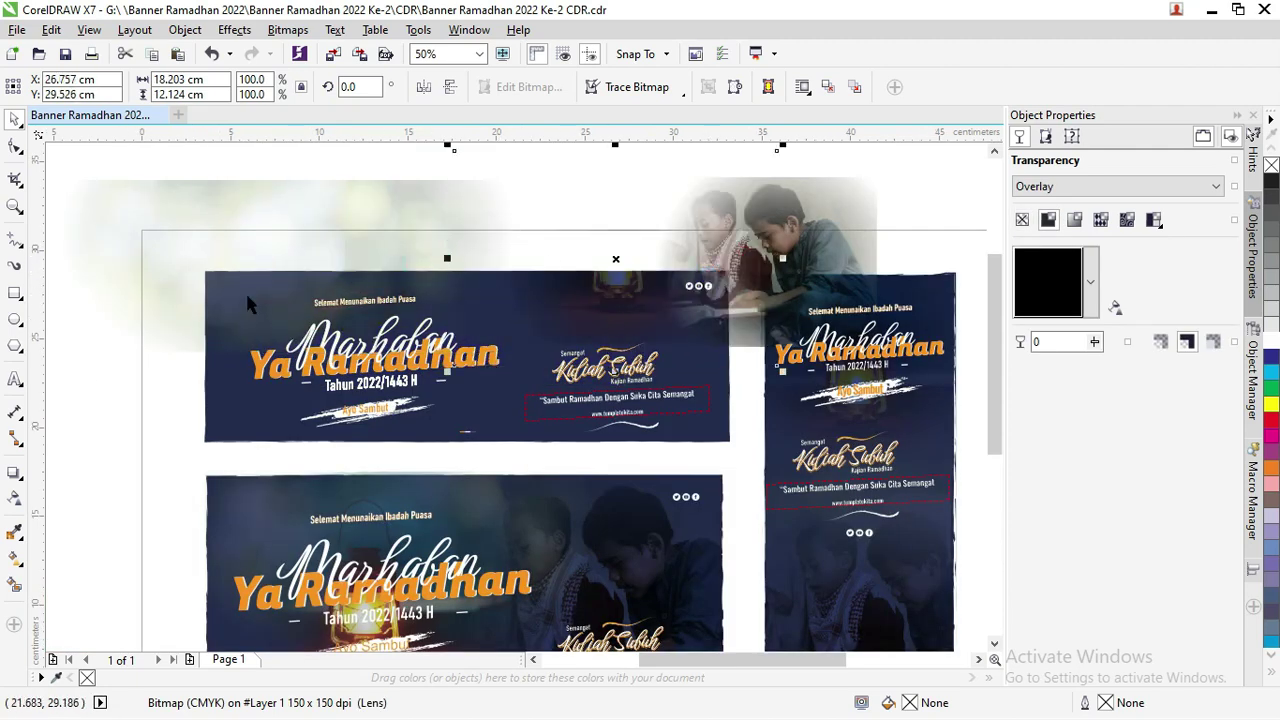
Remove the lantern bitmap's transparency, set its merge mode to Normal and place it just above the "Kuliah Subuh" title
left_click(15, 497)
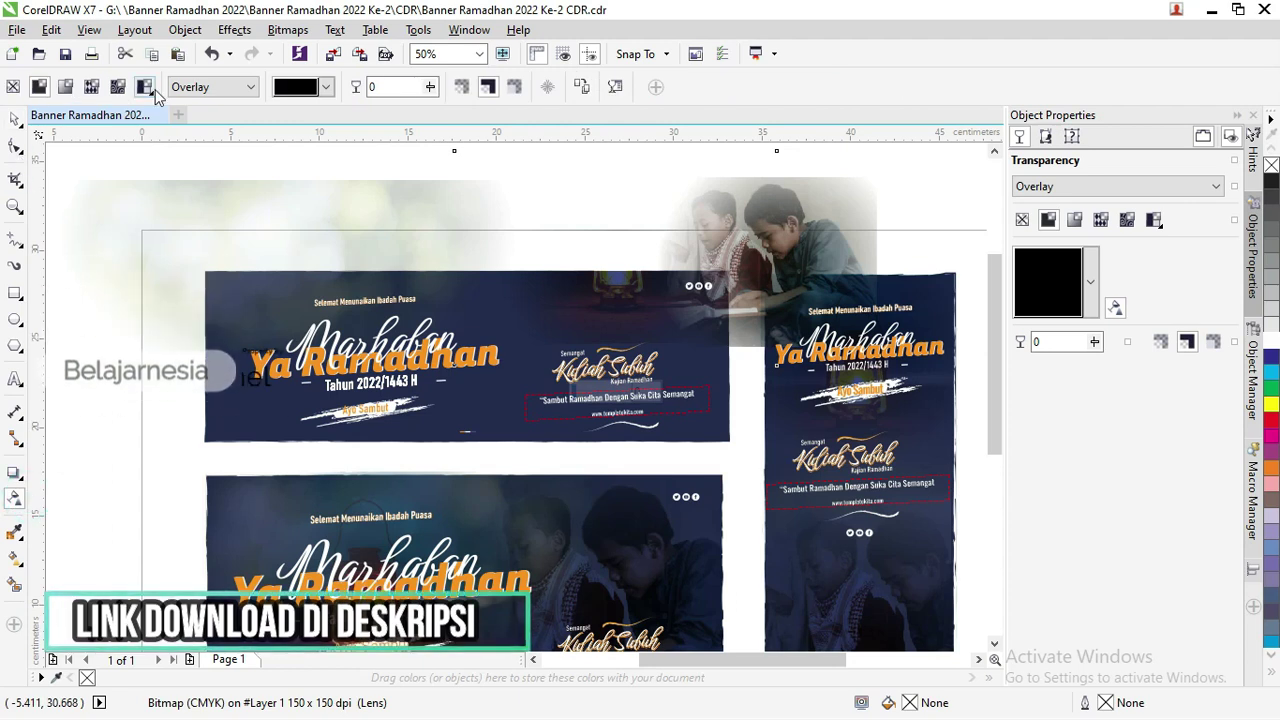
left_click(13, 87)
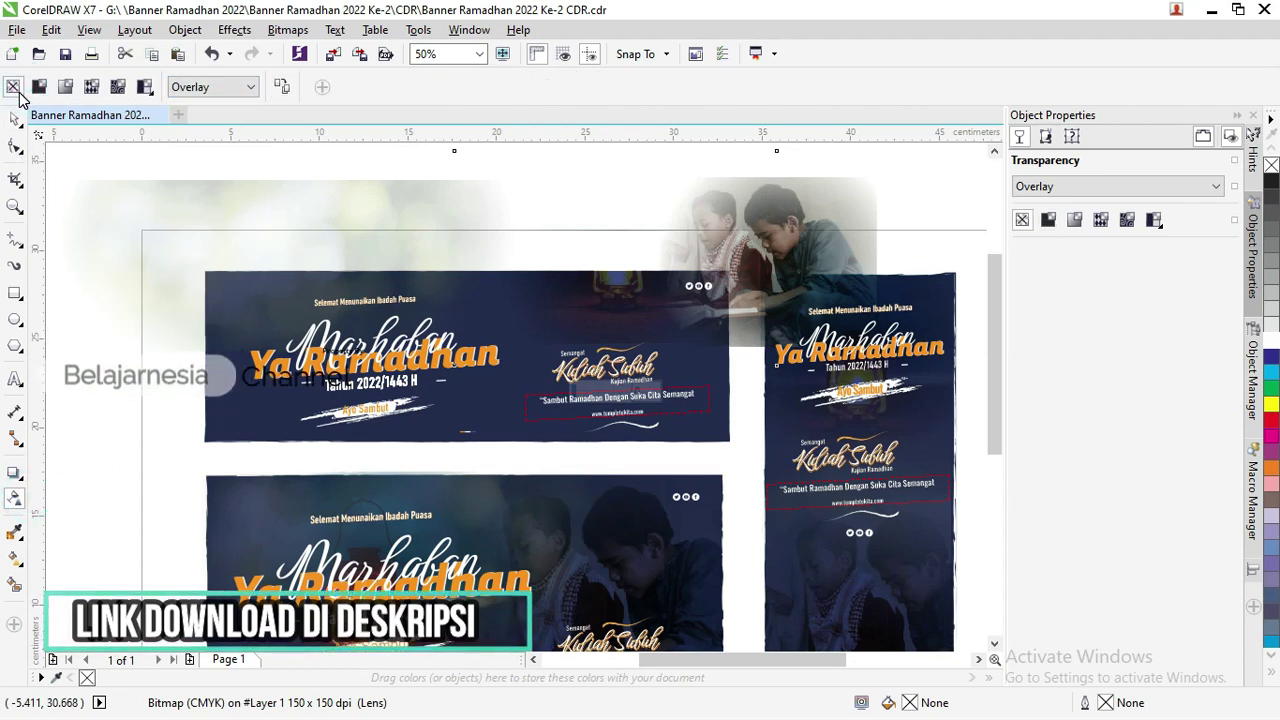
left_click(200, 87)
left_click(190, 105)
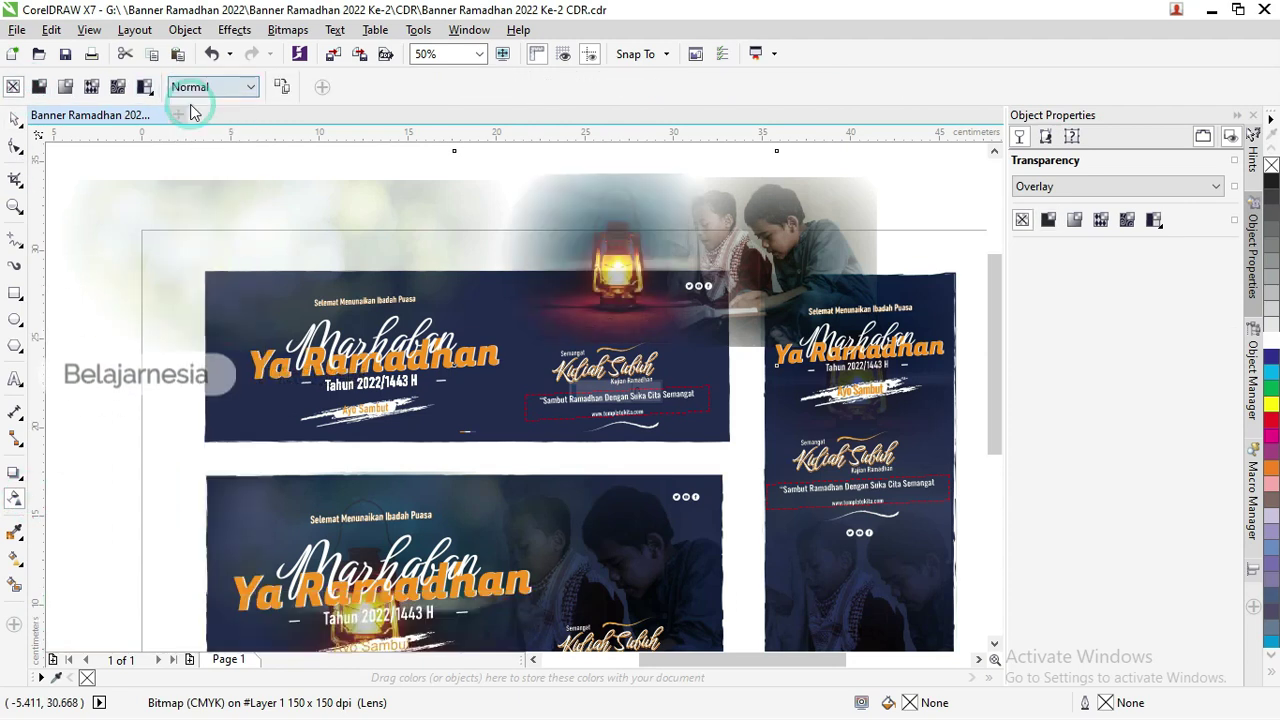
left_click(14, 119)
left_click_drag(548, 233, 578, 255)
Move the bokeh bitmap right behind the lantern and slide the upper banner's navy background curve down and left
left_click(298, 204)
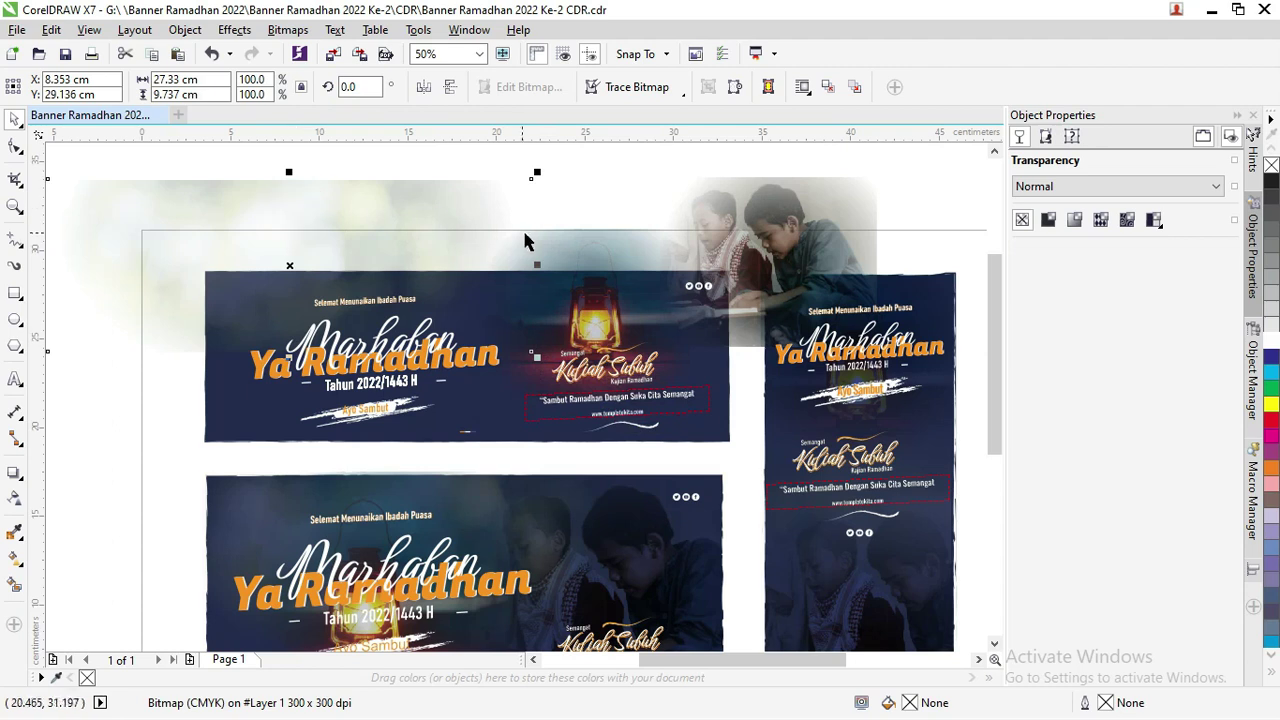
scroll(297, 193, "down", 1)
left_click_drag(350, 195, 535, 200)
scroll(280, 250, "up", 1)
left_click_drag(269, 262, 190, 302)
scroll(152, 324, "up", 2)
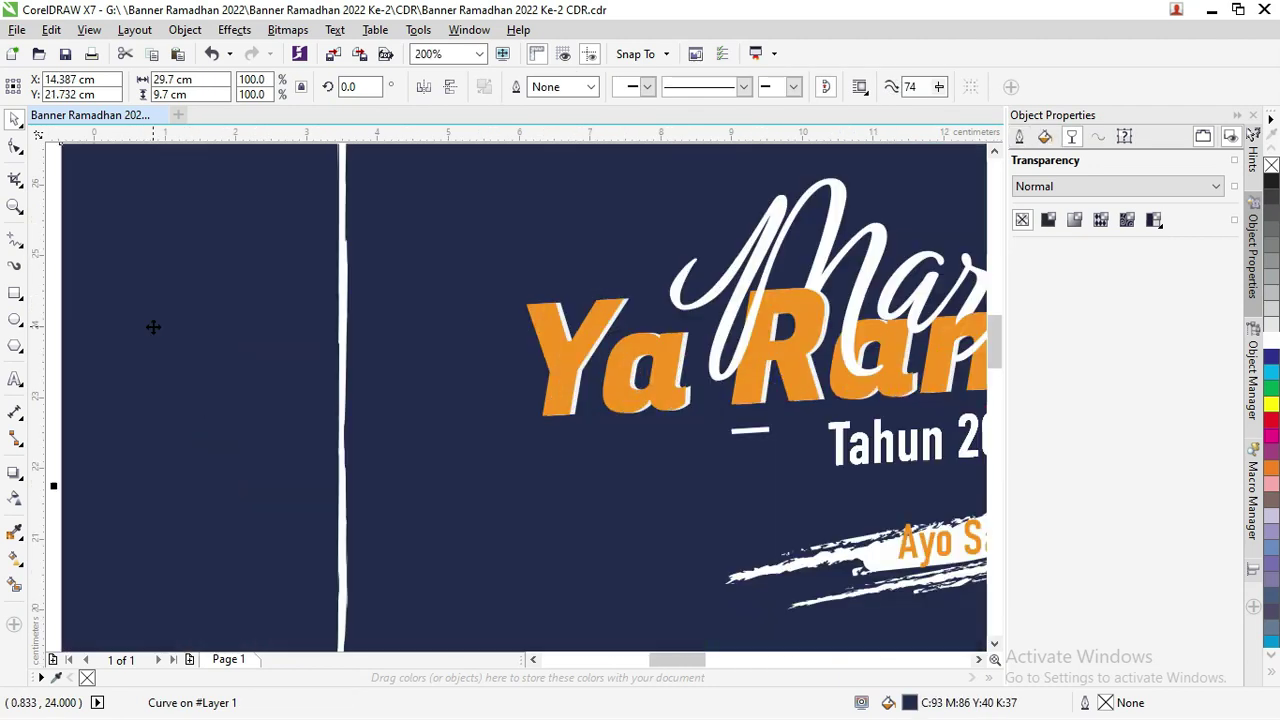
scroll(154, 323, "down", 2)
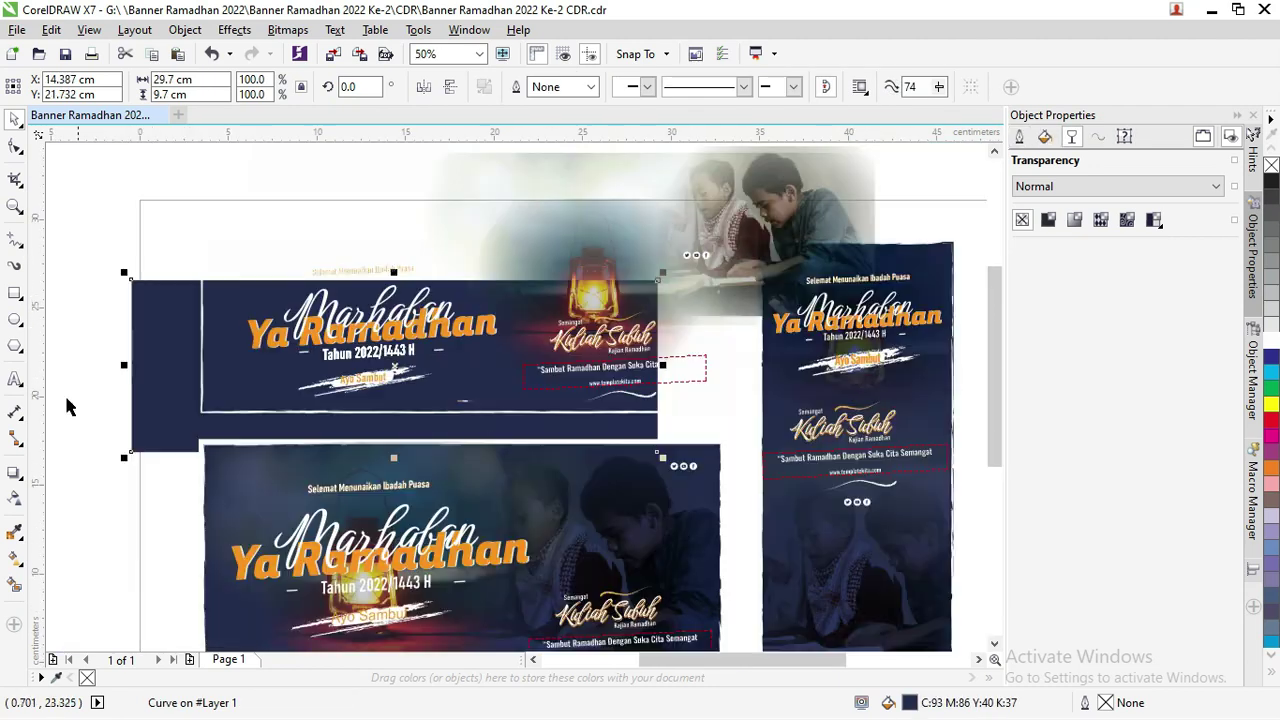
Try a fountain fill on the upper banner's navy background curve, undo it and deselect the curve
left_click(15, 557)
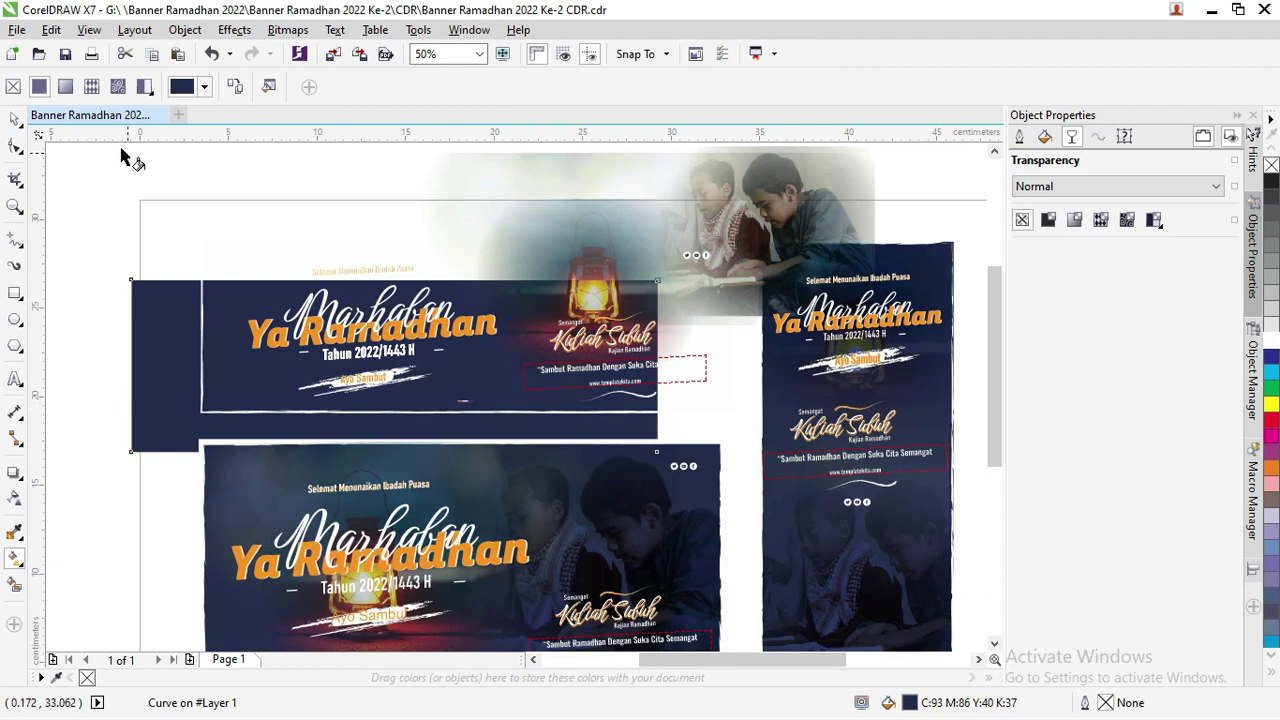
left_click(65, 86)
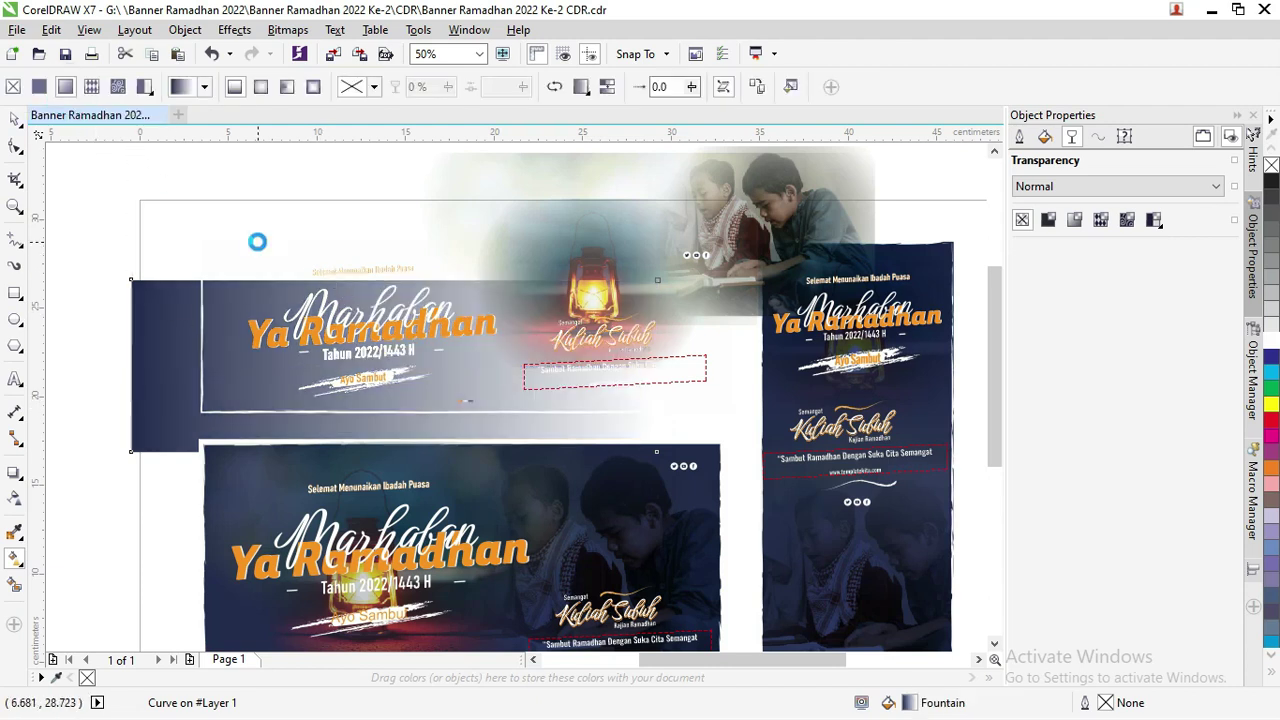
key("ctrl+z")
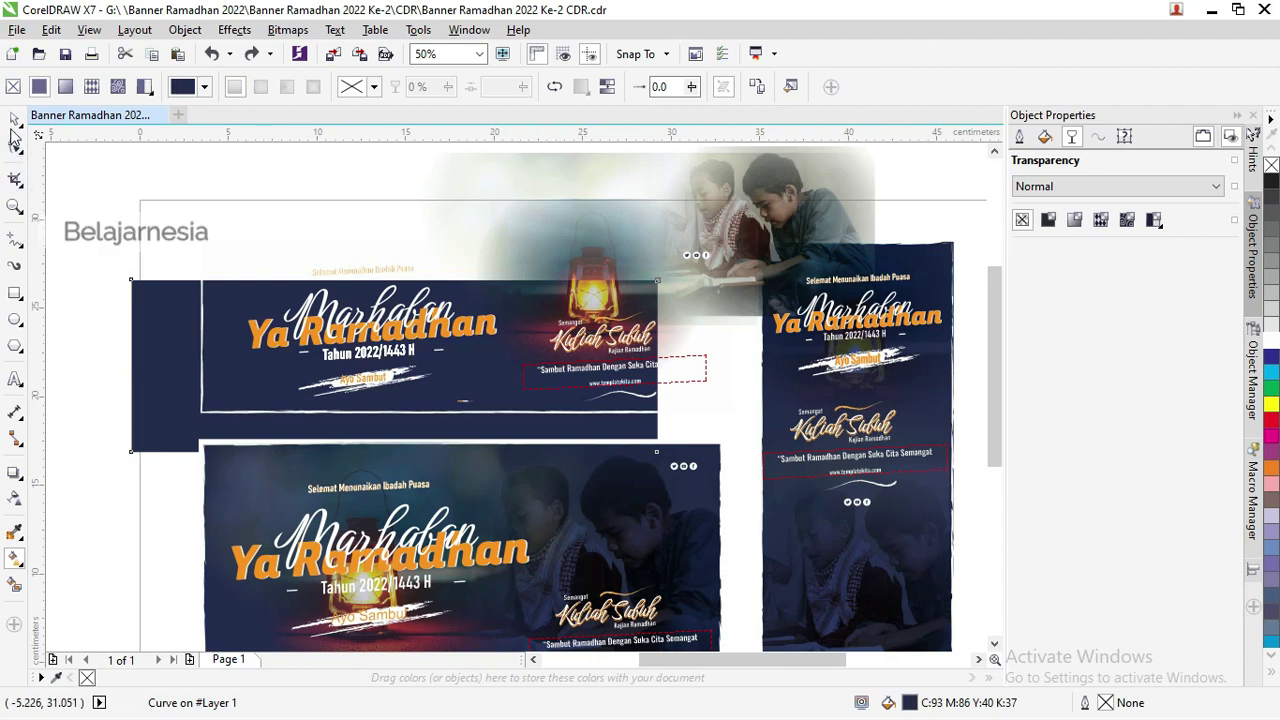
key("space")
left_click(149, 189)
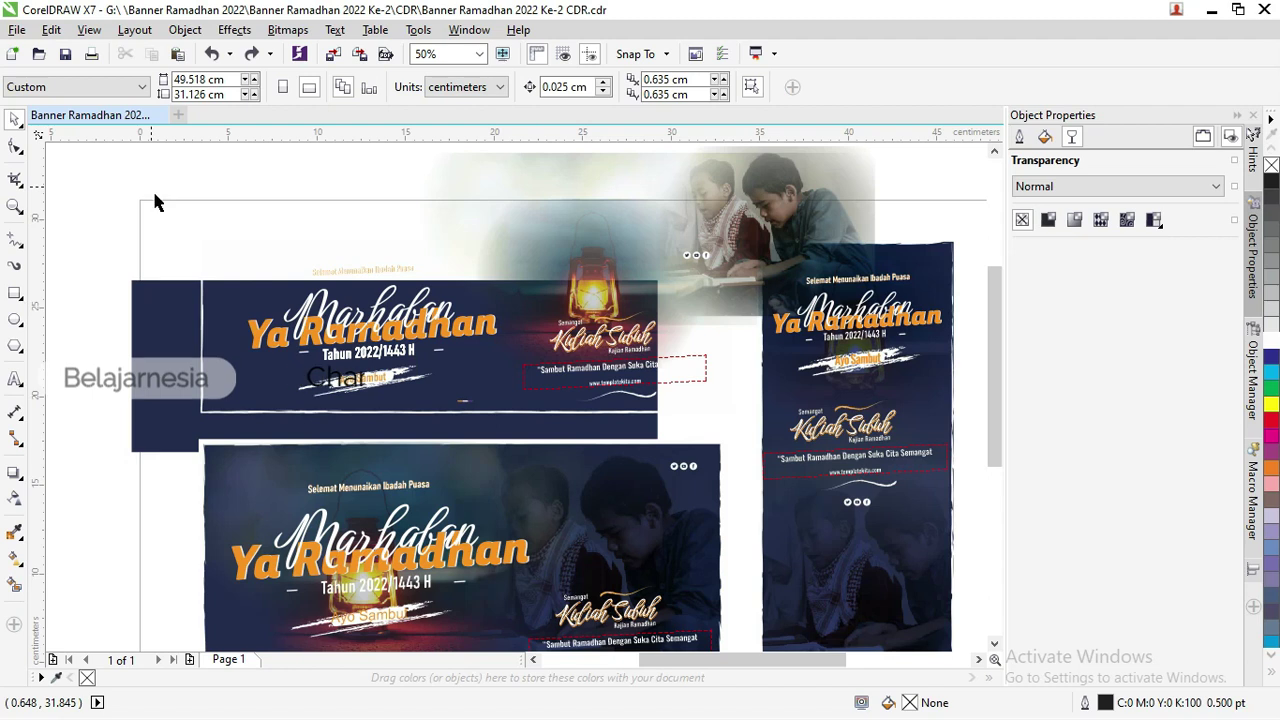
Lower the photo of the two boys and reposition the bokeh bitmap above the lantern, leaving nothing selected
mouse_move(991, 287)
left_mouse_down()
mouse_move(993, 309)
mouse_move(991, 264)
left_mouse_up()
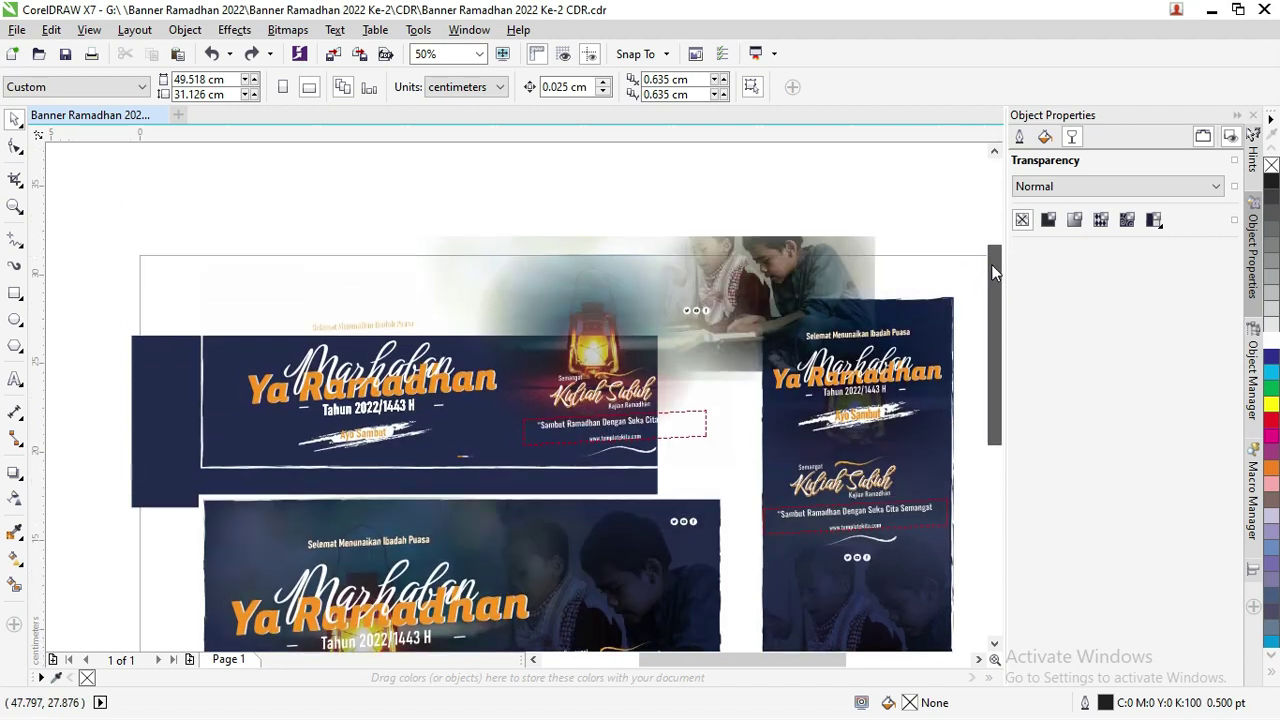
left_click(850, 237)
left_click_drag(834, 237, 742, 265)
left_click(606, 230)
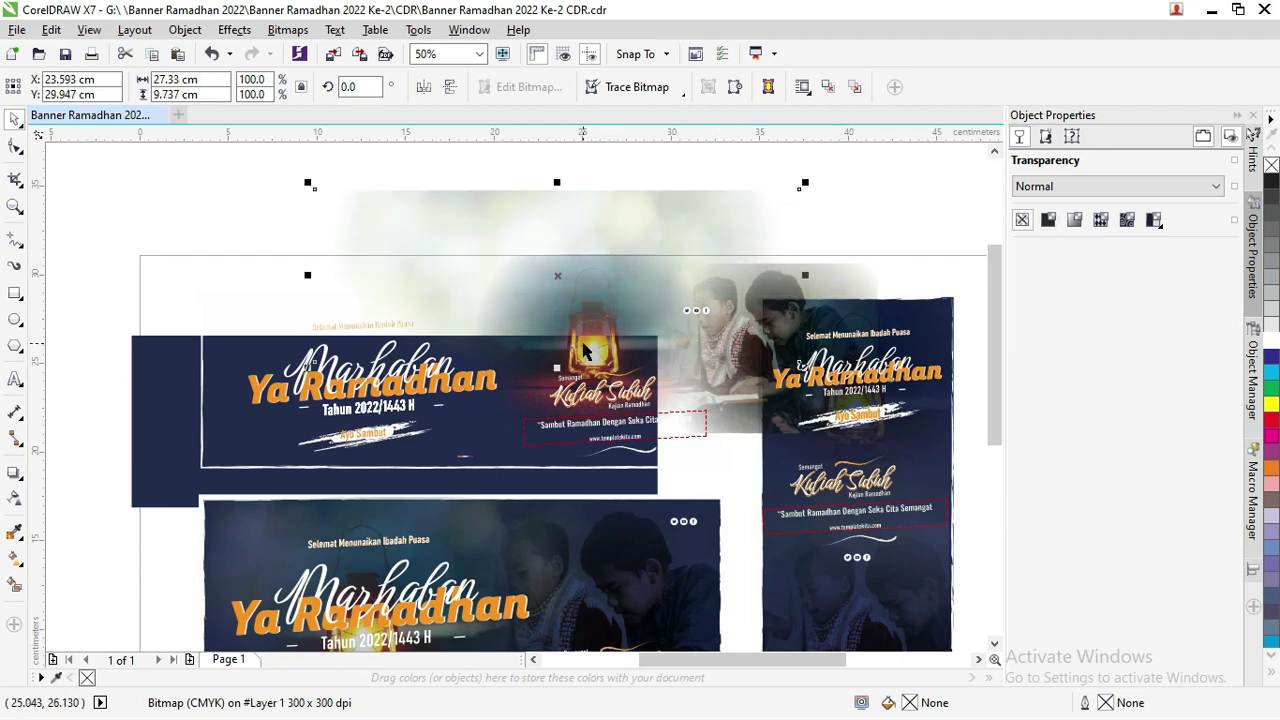
left_click_drag(998, 259, 996, 255)
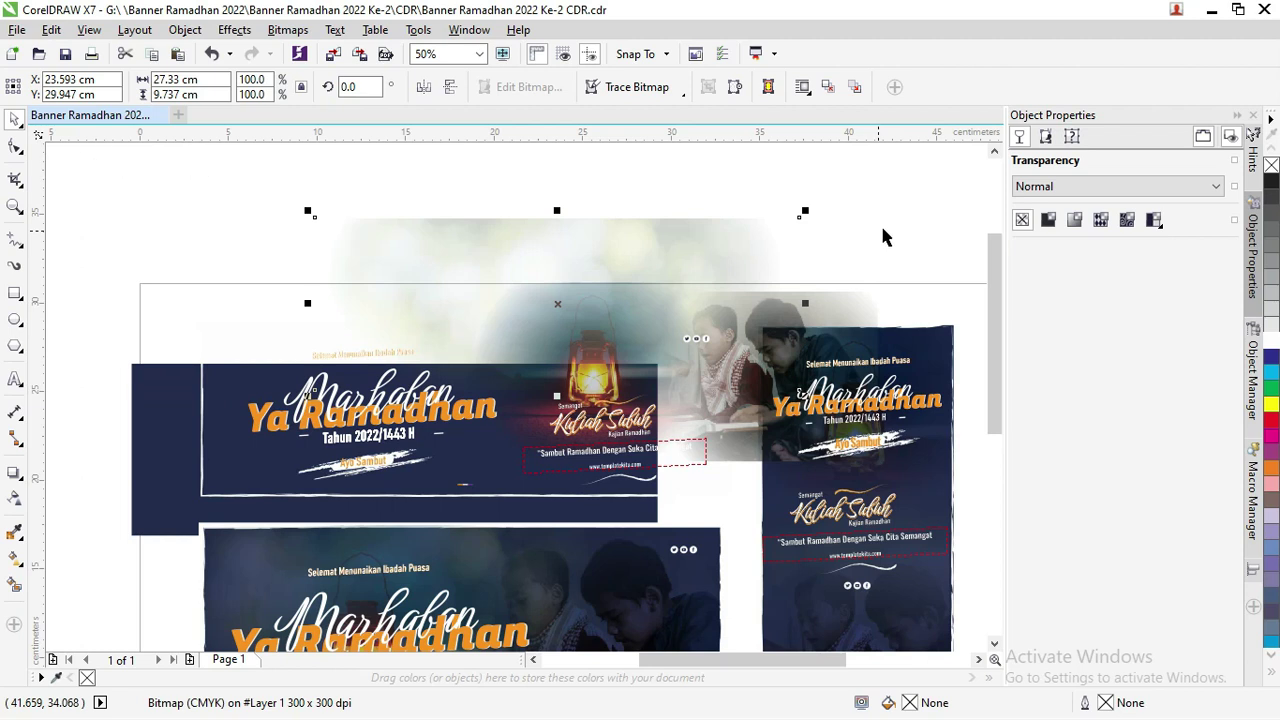
left_click(909, 205)
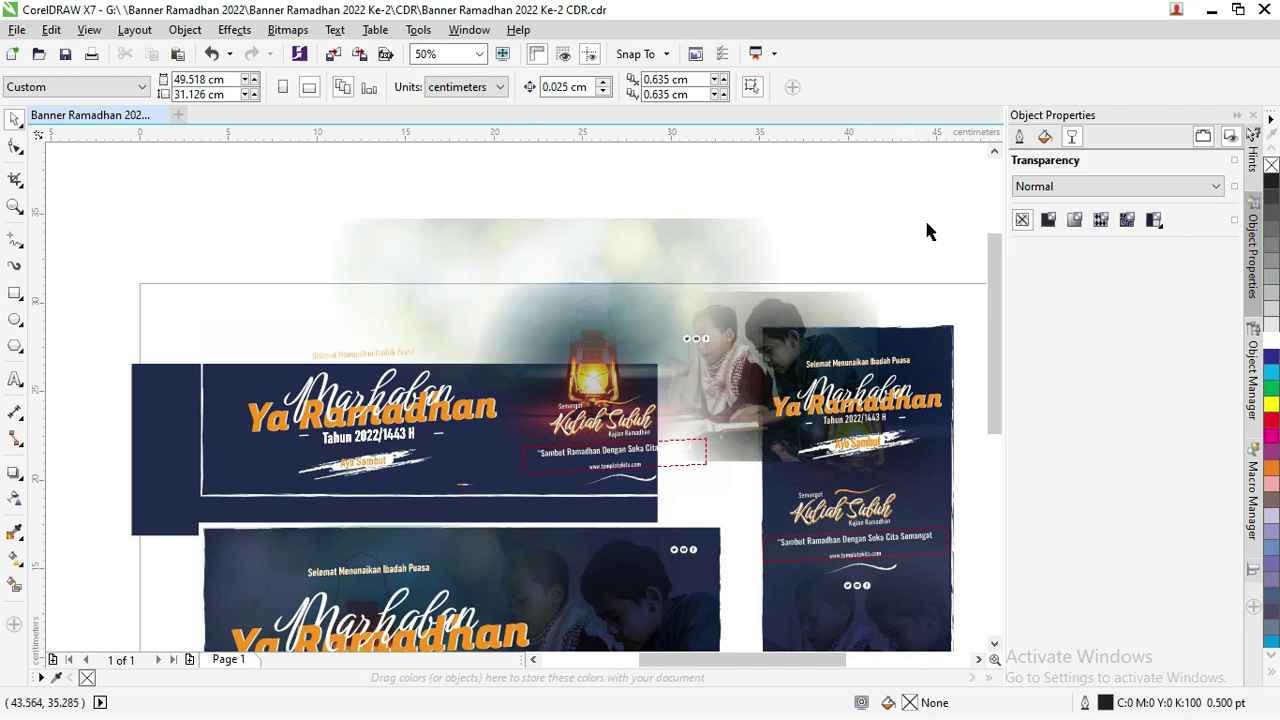
left_click_drag(995, 280, 994, 276)
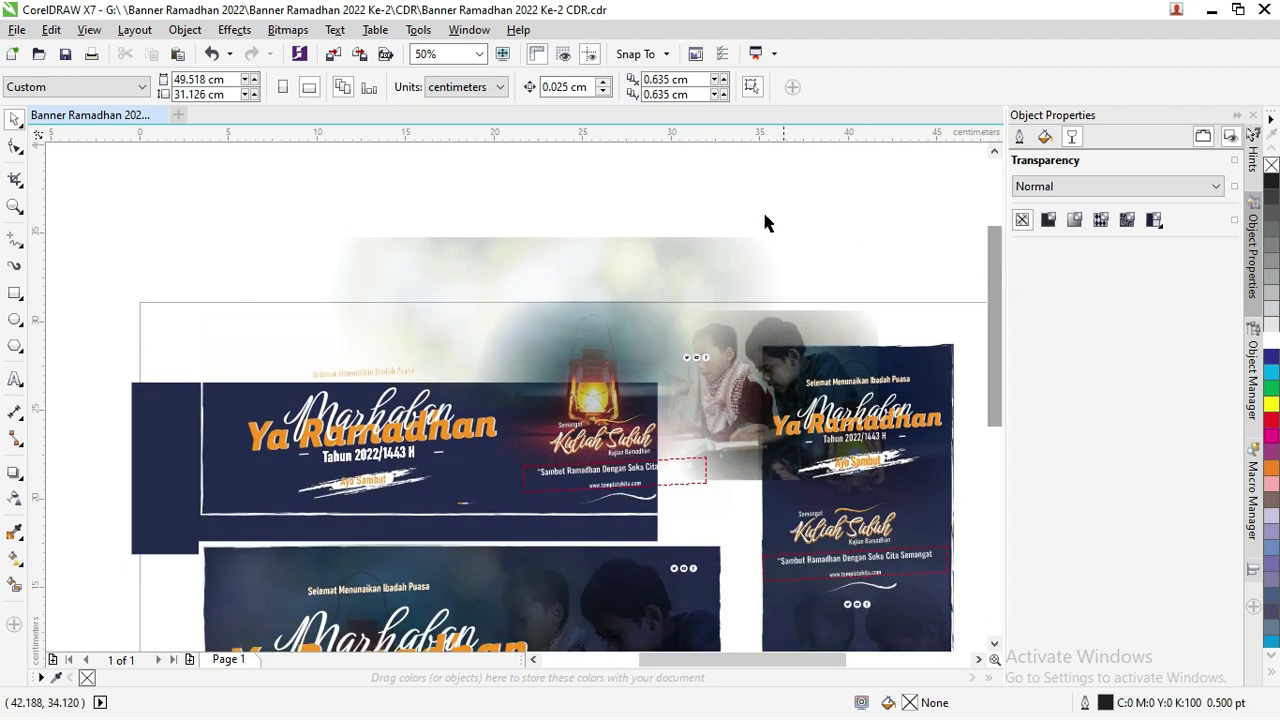
View the whole page with the separated banner elements and switch to the CDR folder in File Explorer
left_click(112, 117)
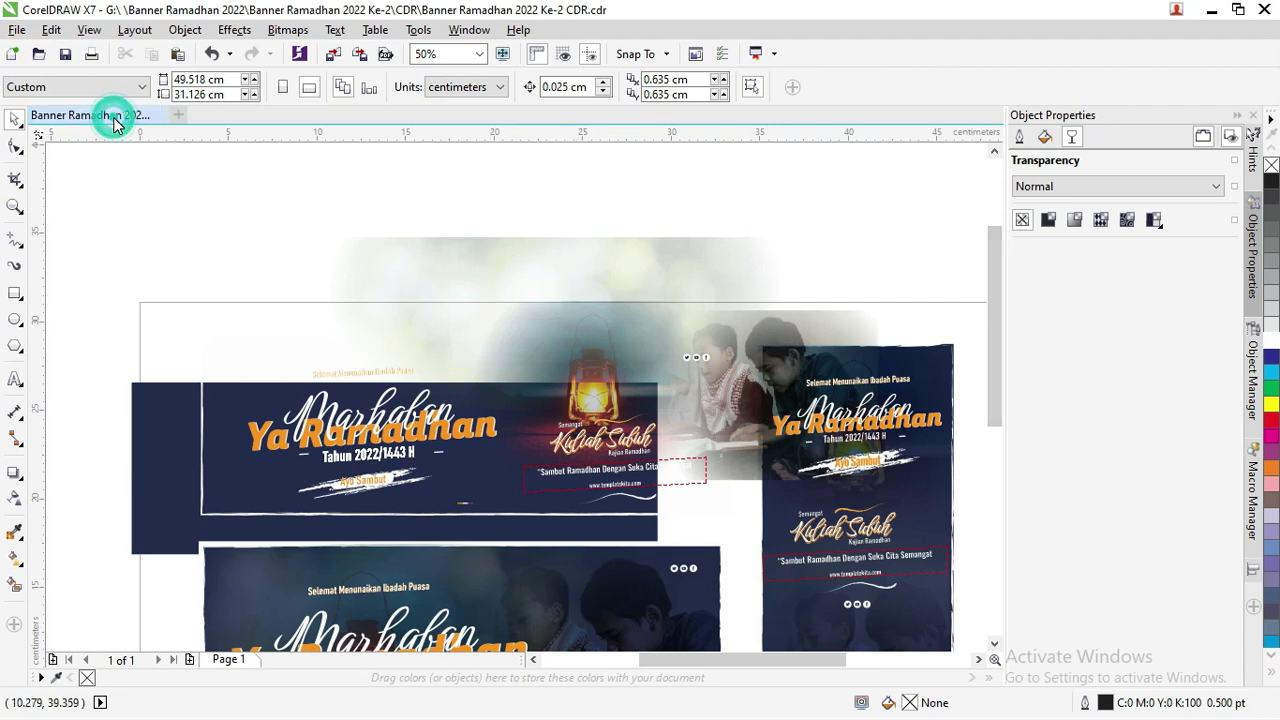
scroll(434, 197, "down", 1)
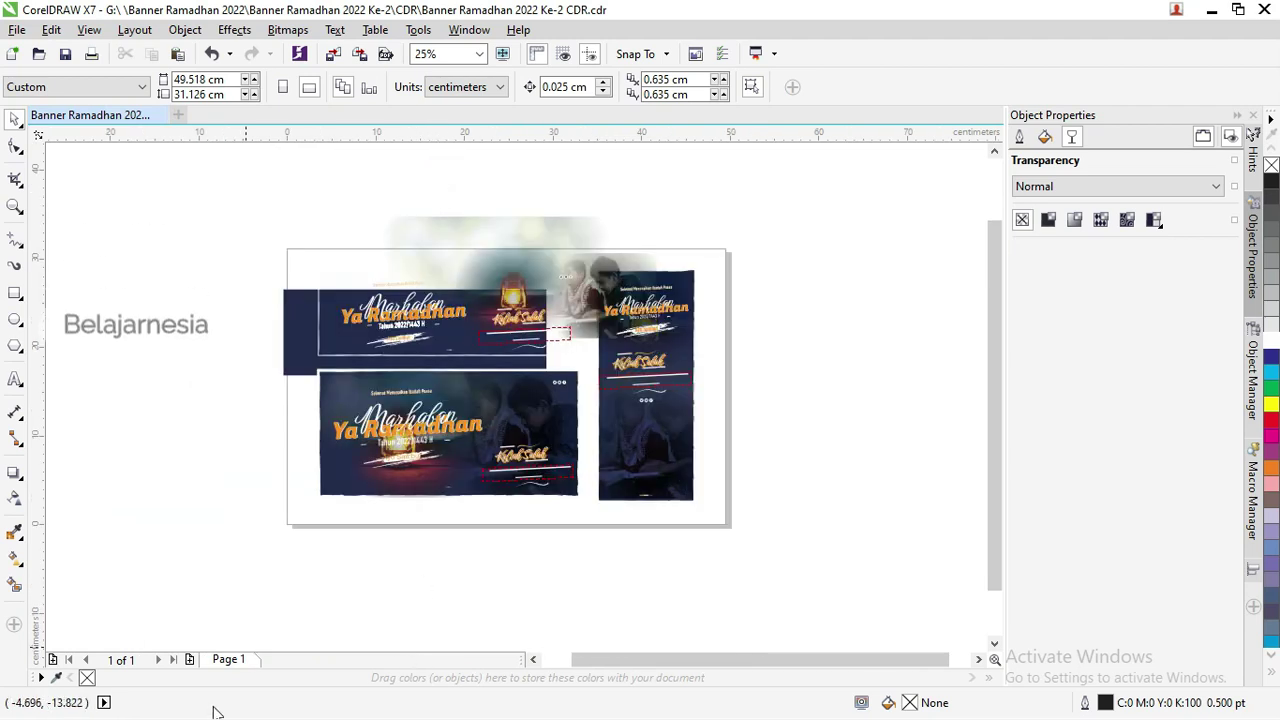
key("alt+Tab")
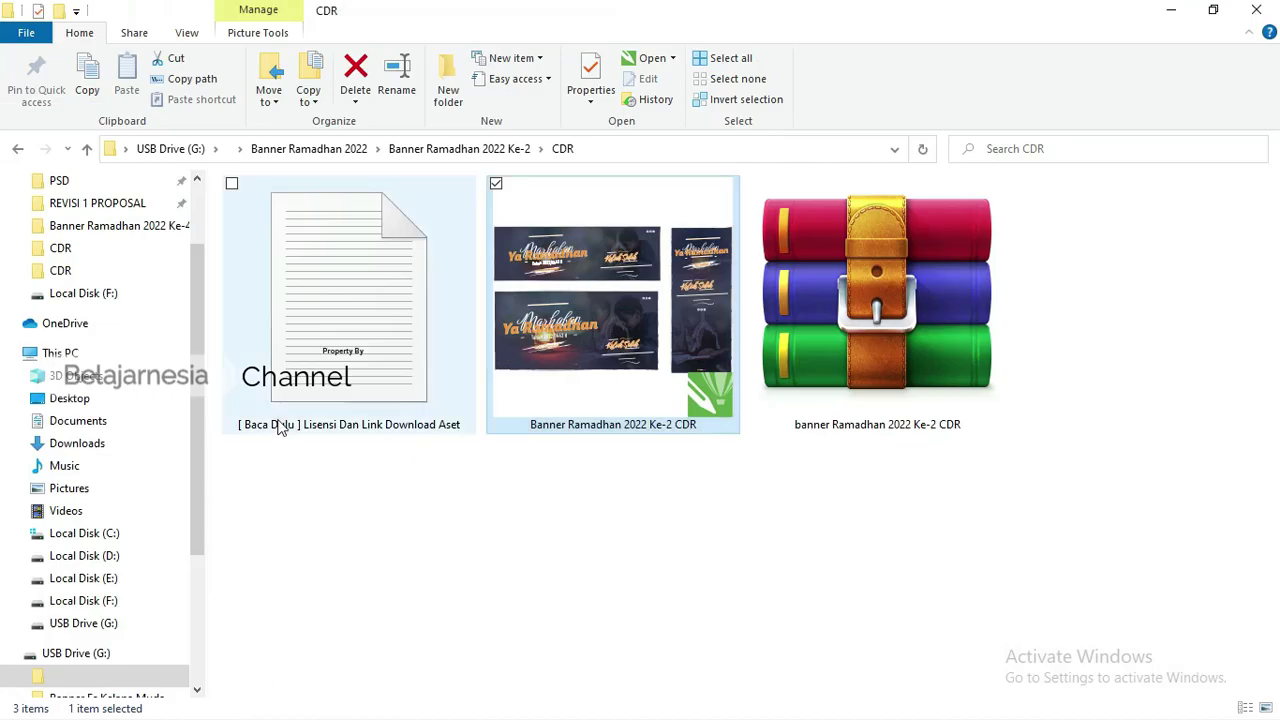
Review the image download links in the licence and asset link text file of the CDR folder, and close it
double_click(387, 279)
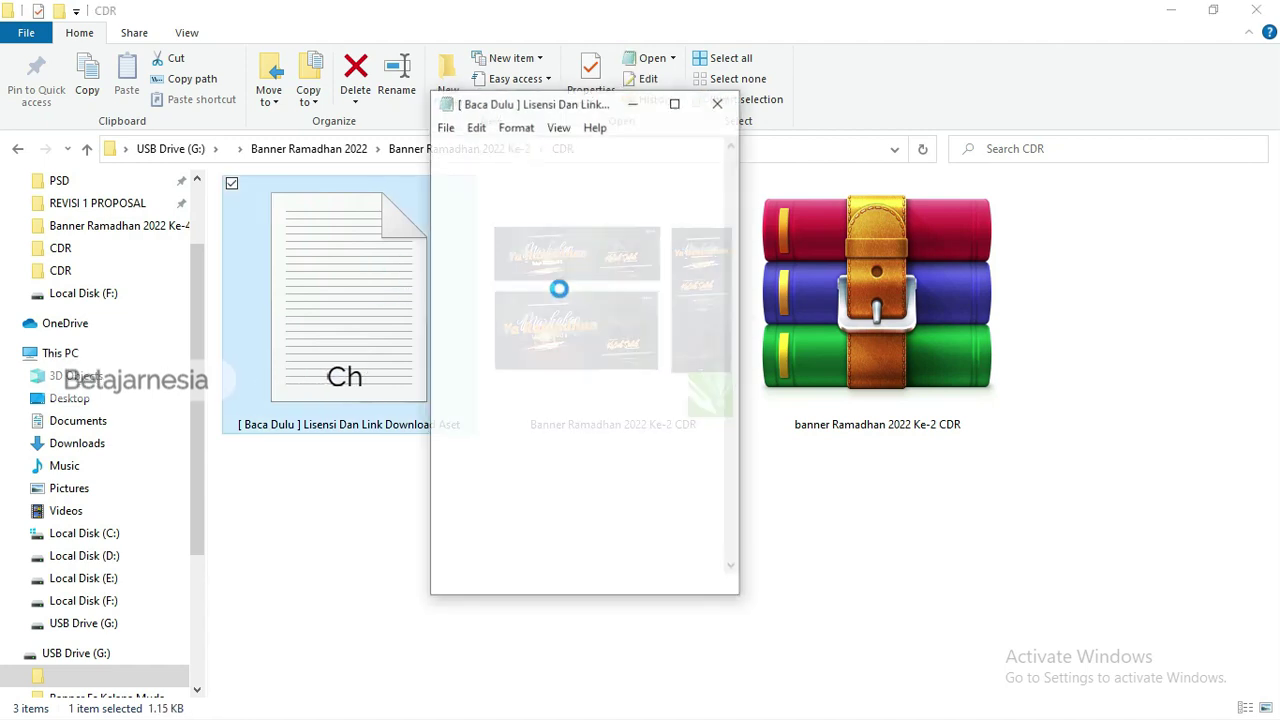
left_click_drag(726, 234, 724, 515)
left_click_drag(435, 208, 590, 520)
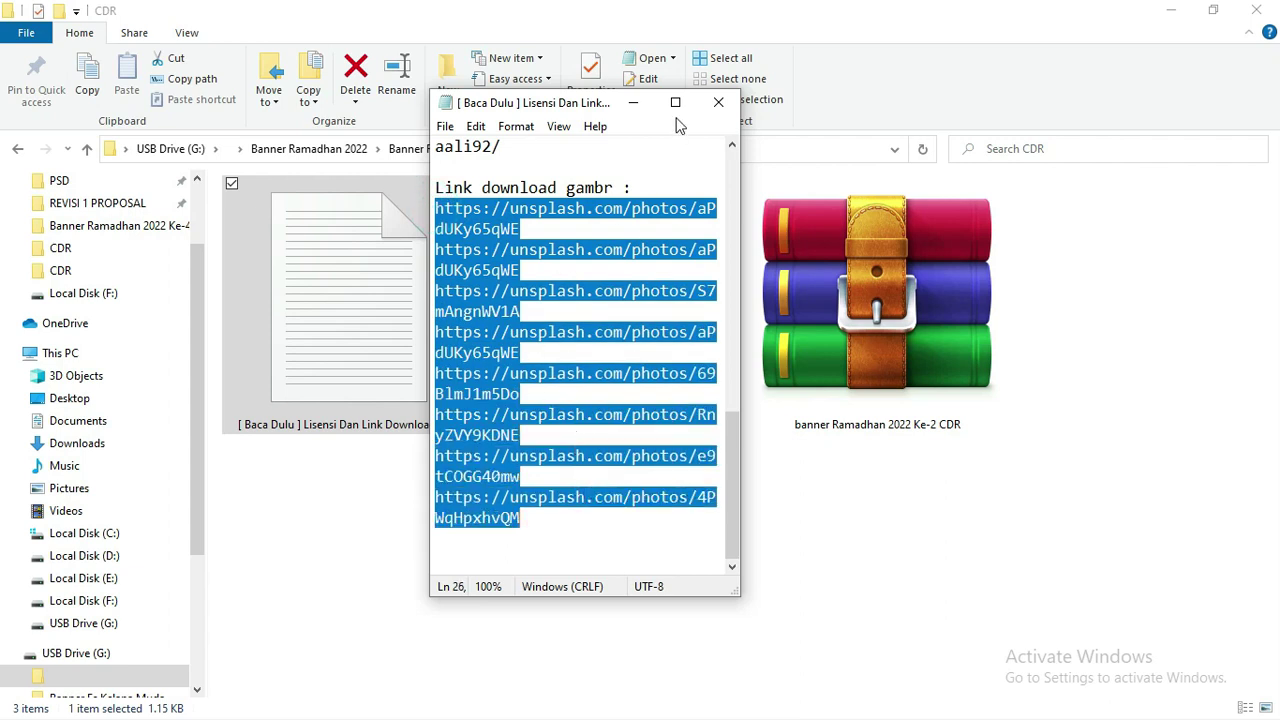
left_click(706, 112)
Open Banner Ramadhan 2022 Ke-2 CDR-01.psd from the PSD folder in Photoshop and collapse its layer list
left_click(494, 158)
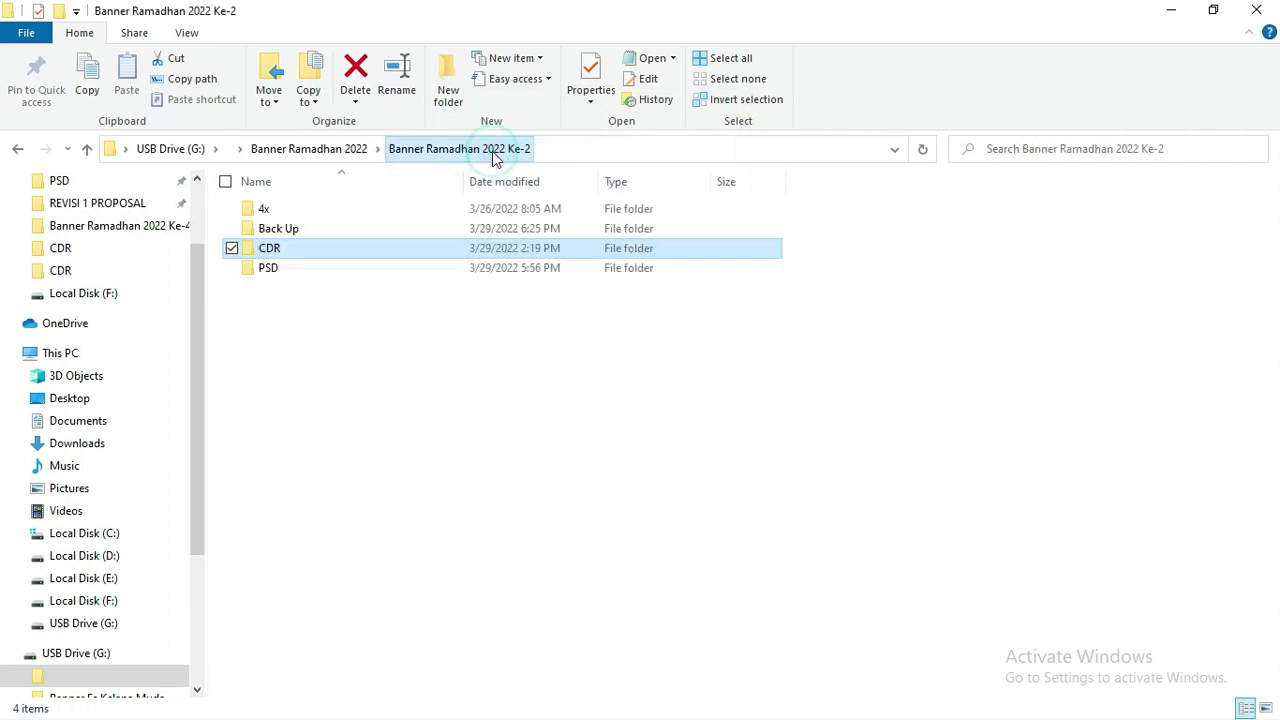
double_click(280, 266)
double_click(290, 230)
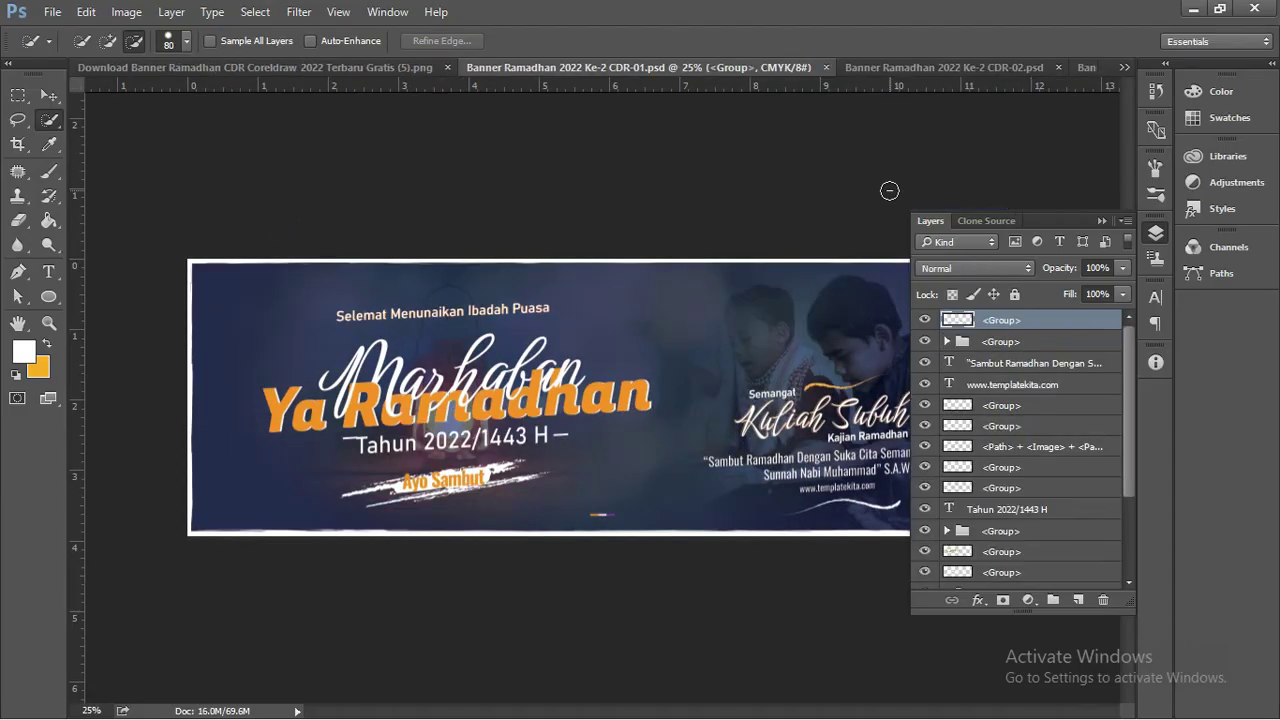
left_click(1101, 221)
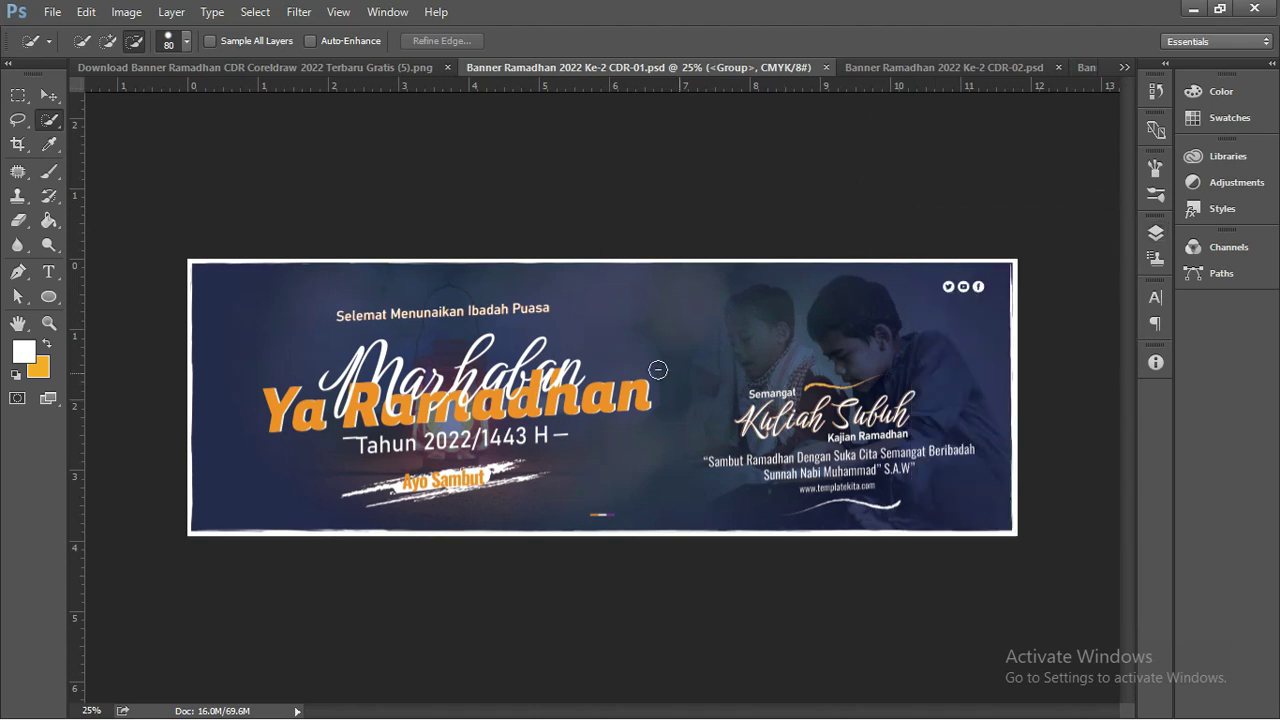
Select the "Marhaban" lettering with the Move tool to check that it is a separate layer, and deselect it
key("z")
mouse_move(620, 368)
left_mouse_down()
mouse_move(647, 357)
mouse_move(534, 334)
left_mouse_up()
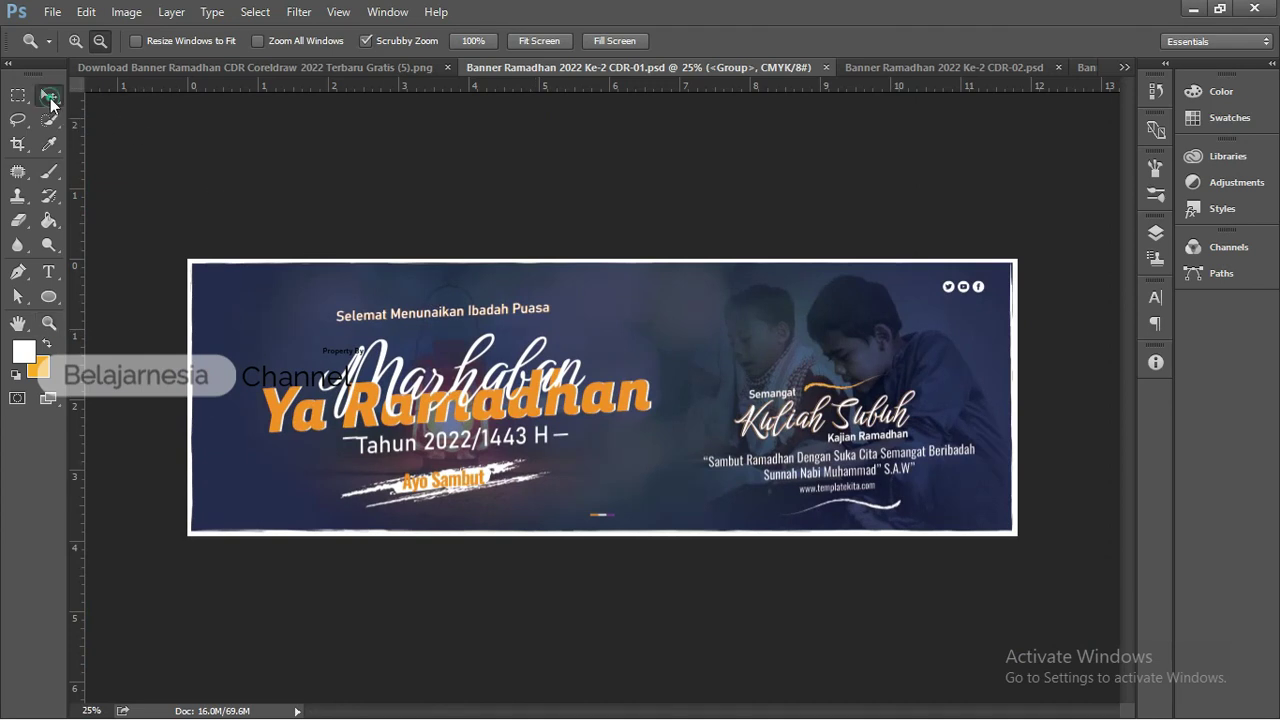
left_click(49, 97)
left_click(400, 177)
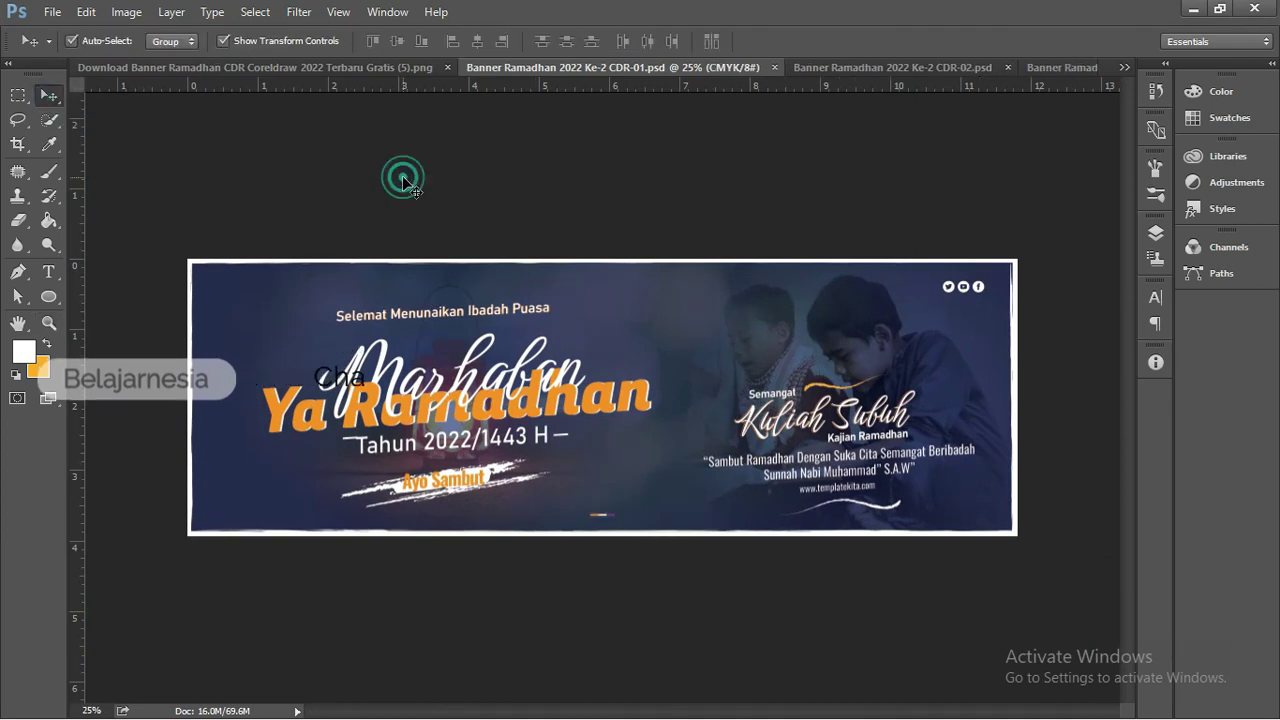
left_click(487, 347)
key("ctrl")
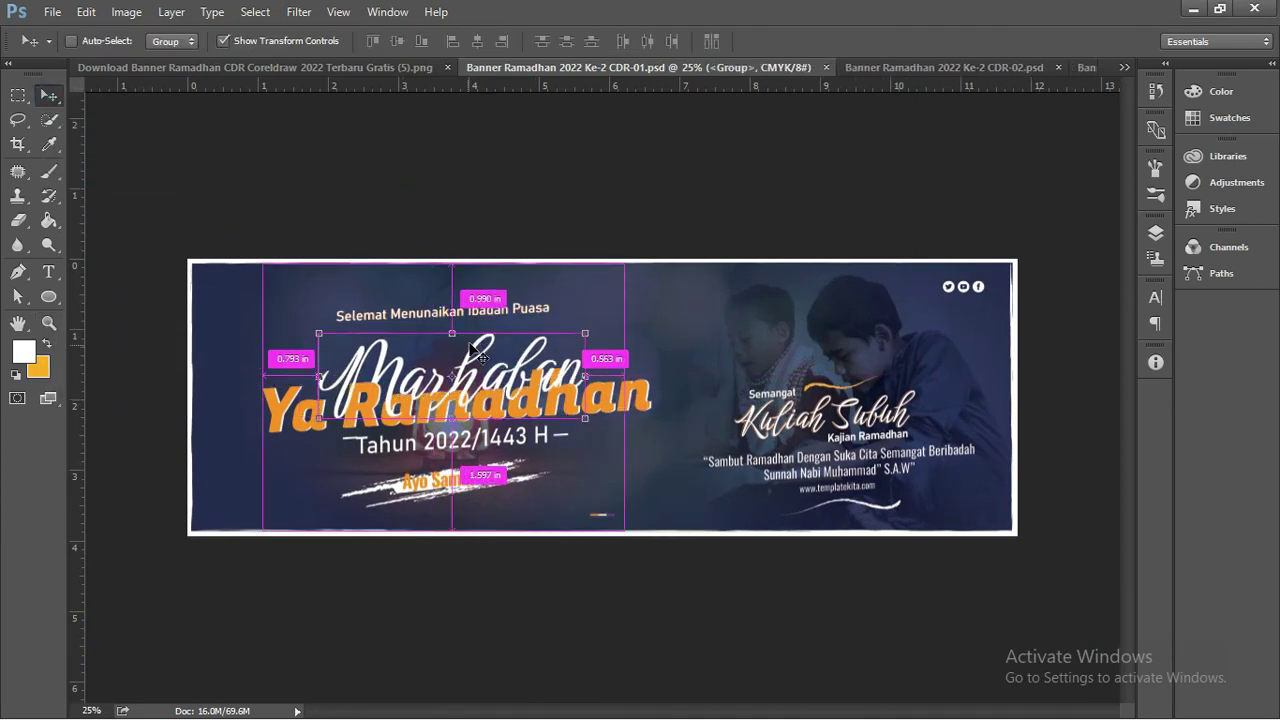
left_click(492, 248)
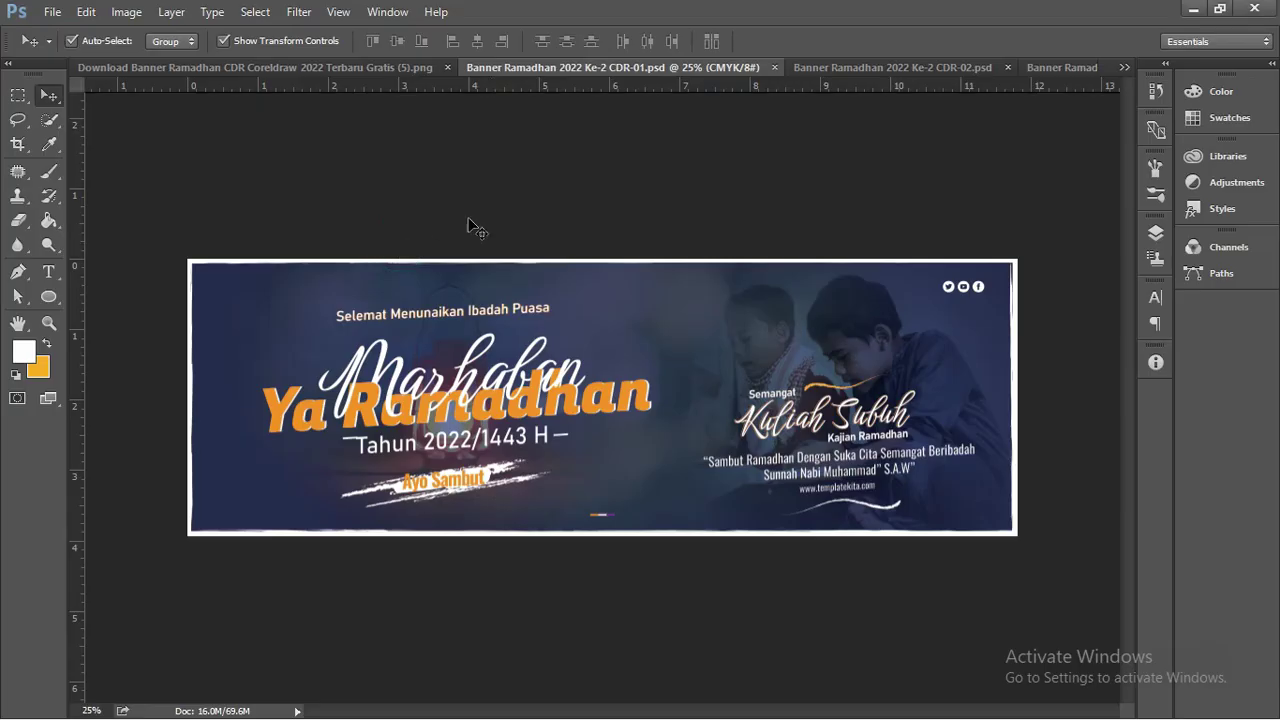
View the vertical banner CDR-02.psd, open Banner Ramadhan 2022 Ke-2 CDR-03.psd from the PSD folder and leave no layer selected
key("ctrl+Tab")
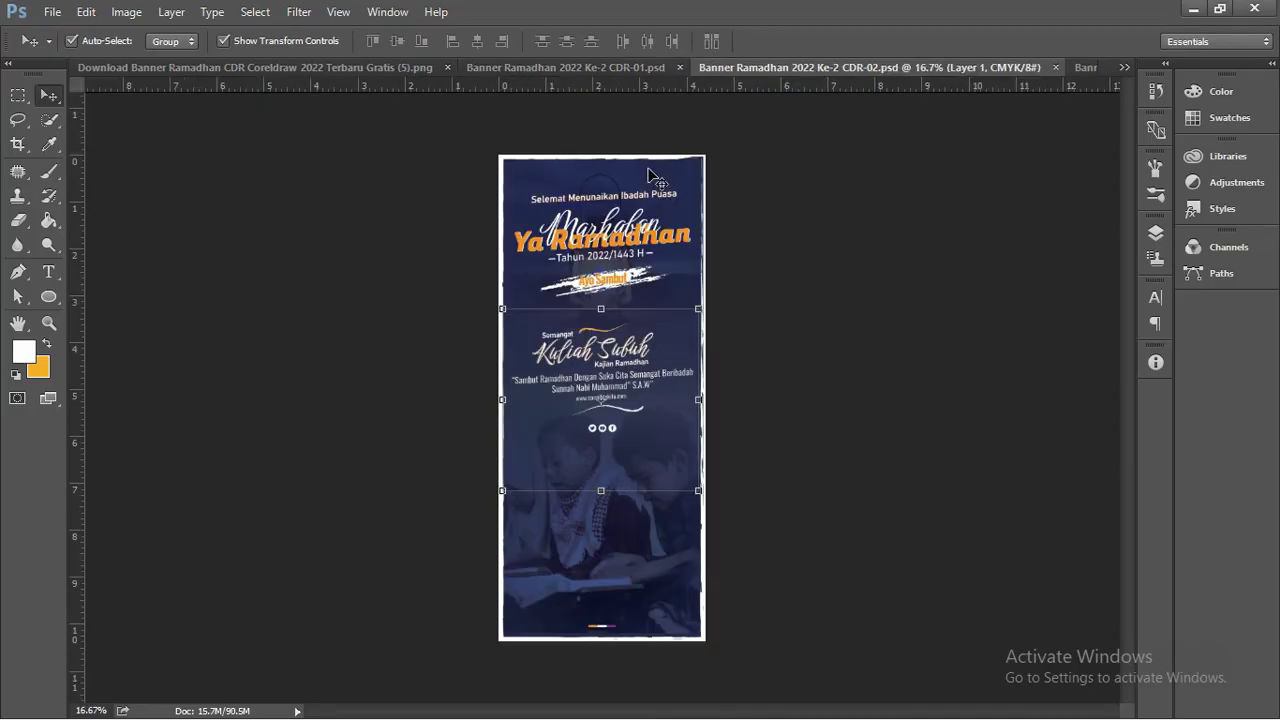
scroll(752, 258, "up", 1)
scroll(718, 265, "up", 1)
scroll(718, 265, "down", 1)
left_click(380, 69)
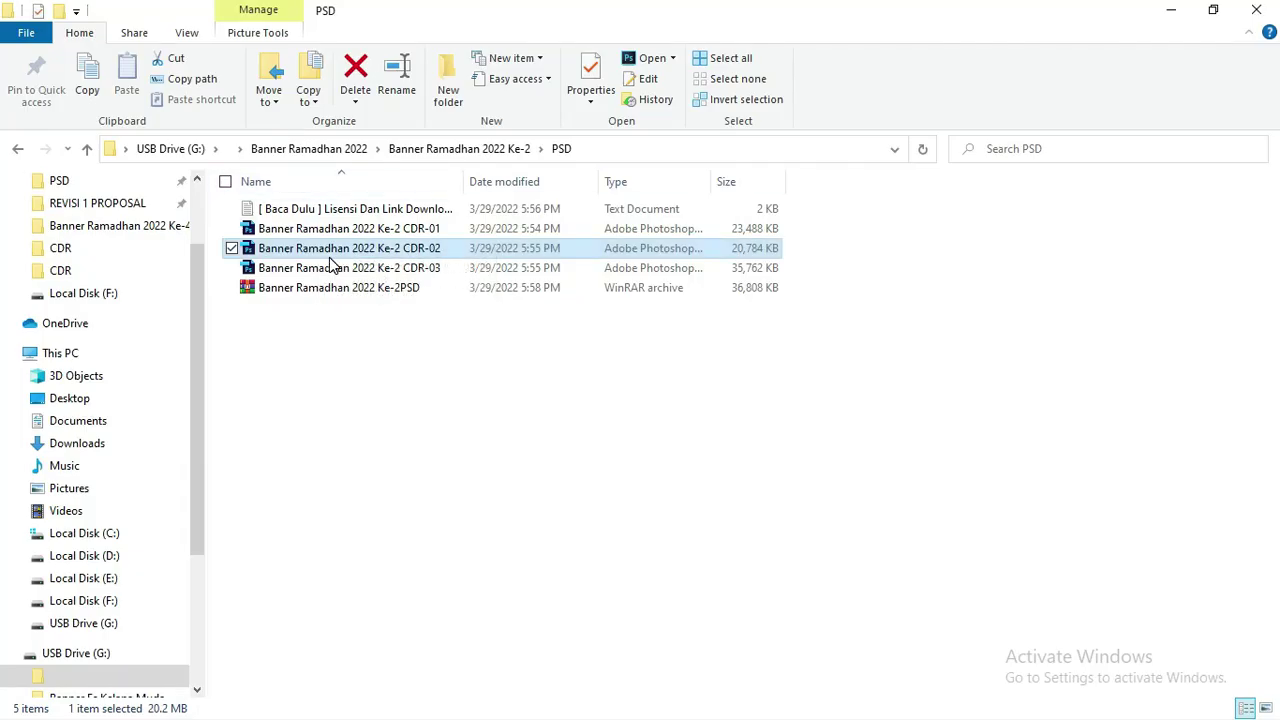
double_click(331, 267)
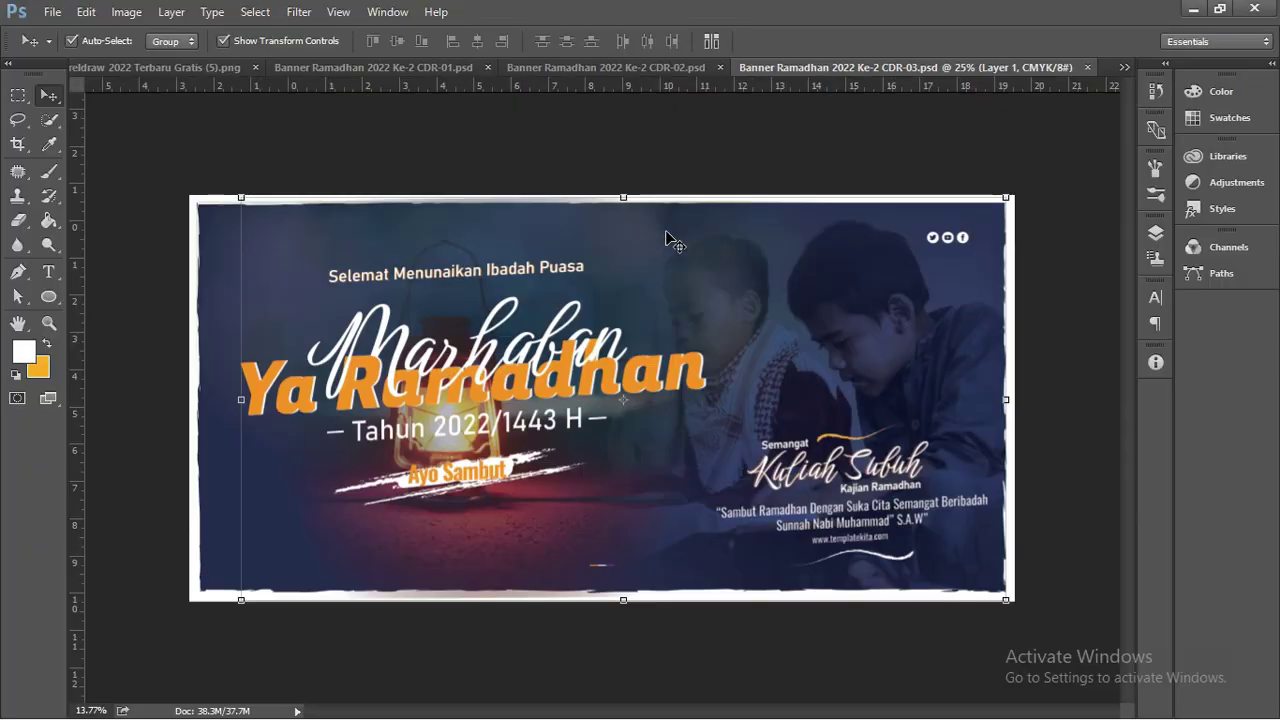
left_click(657, 168)
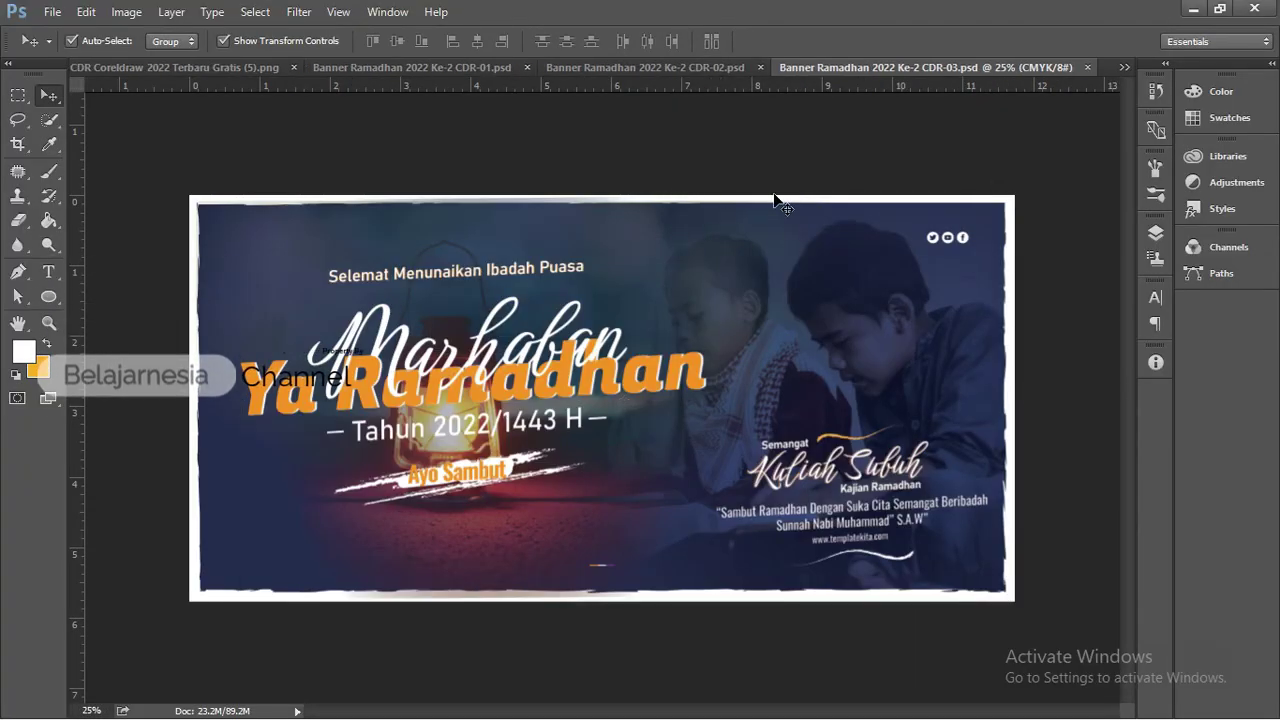
Hide and show again the boys' photo layer and the image layer beneath it in the vertical CDR-02 banner
left_click(694, 67)
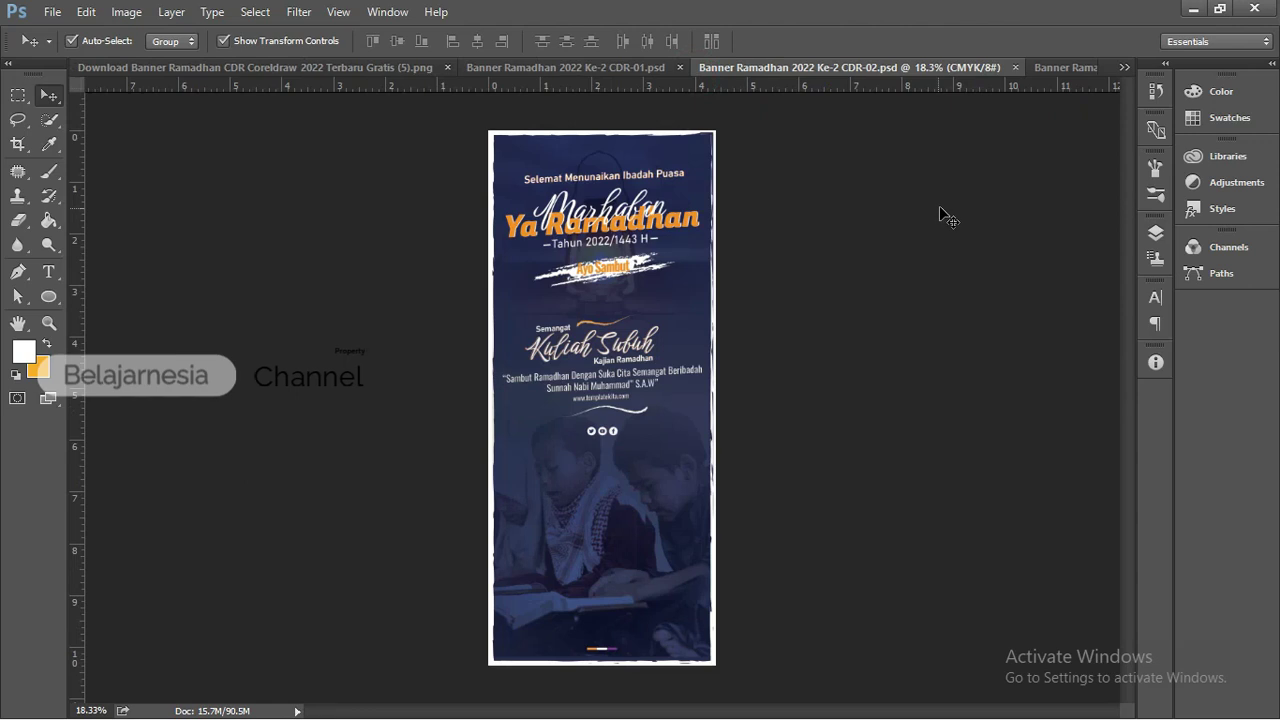
left_click(1155, 232)
left_click_drag(1128, 352, 1130, 453)
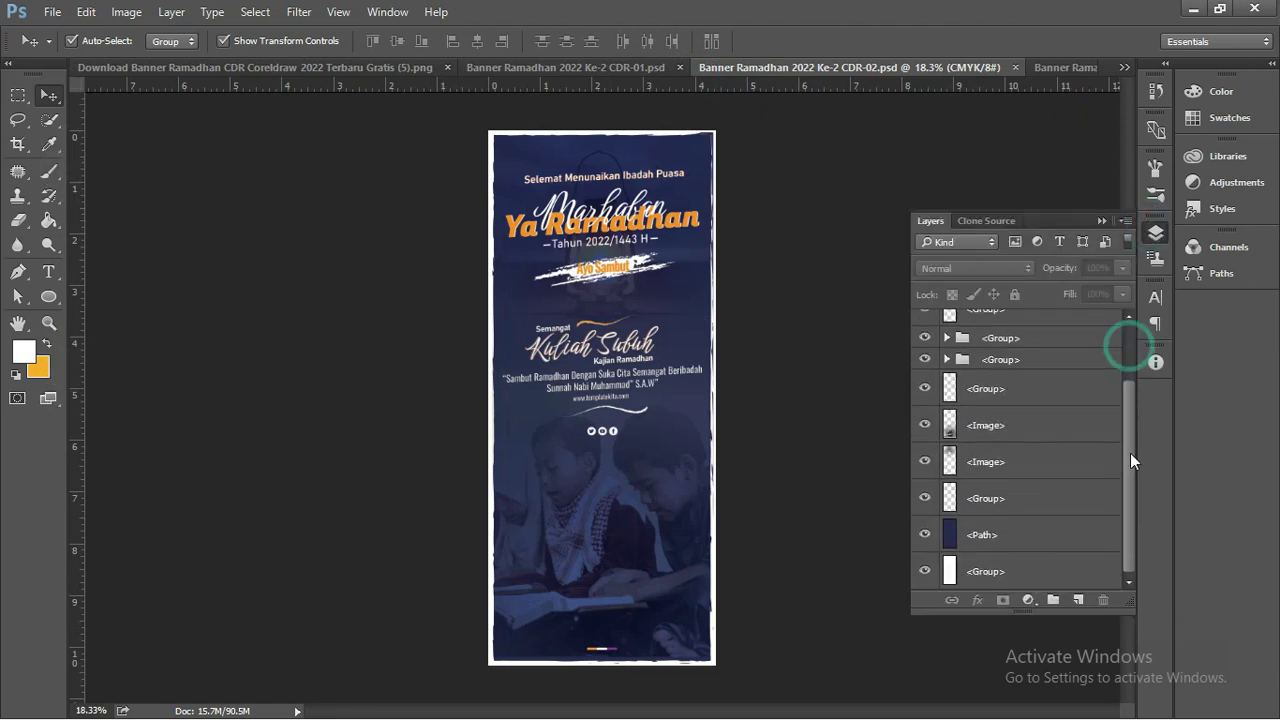
left_click(925, 425)
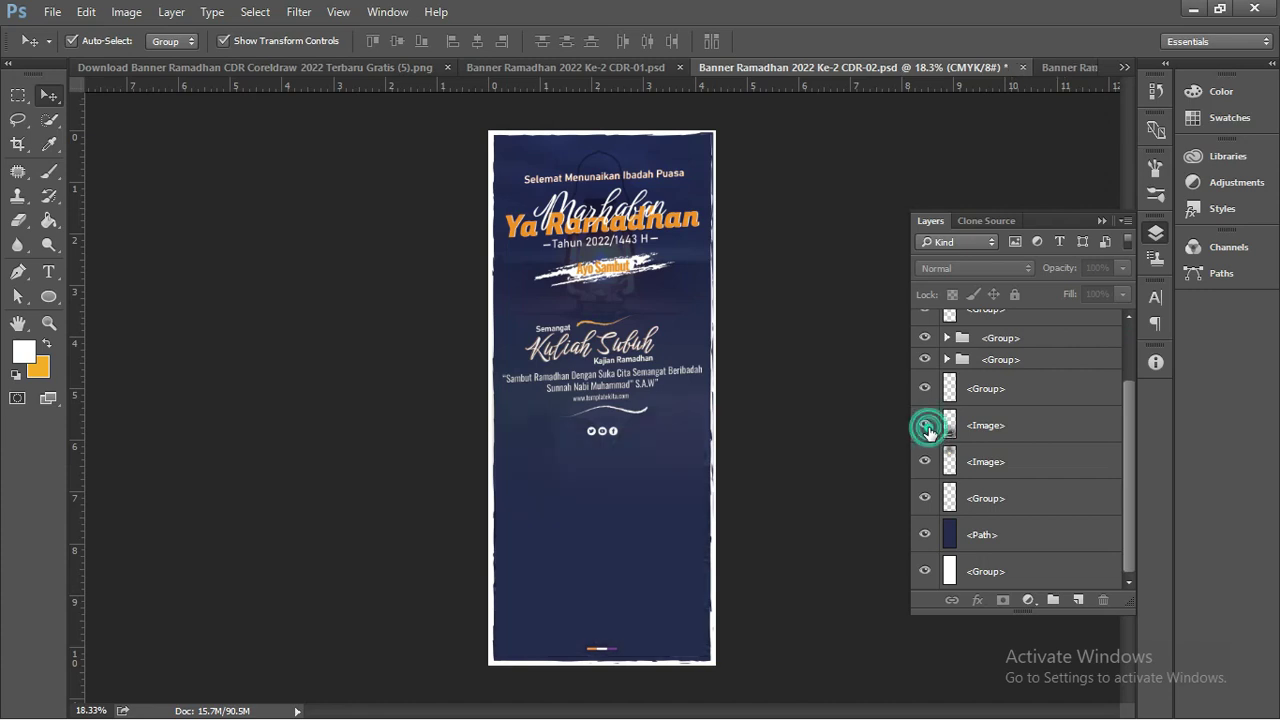
left_click(924, 427)
left_click(926, 462)
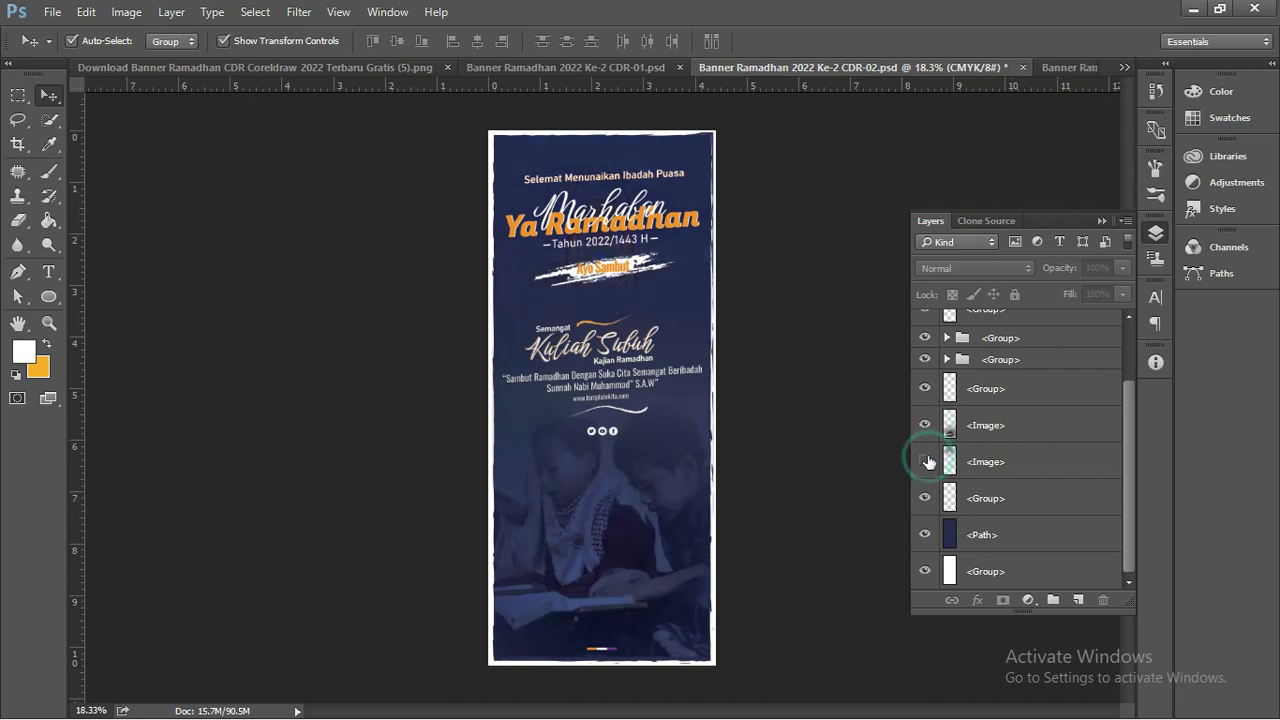
left_click(926, 462)
scroll(975, 432, "up", 3)
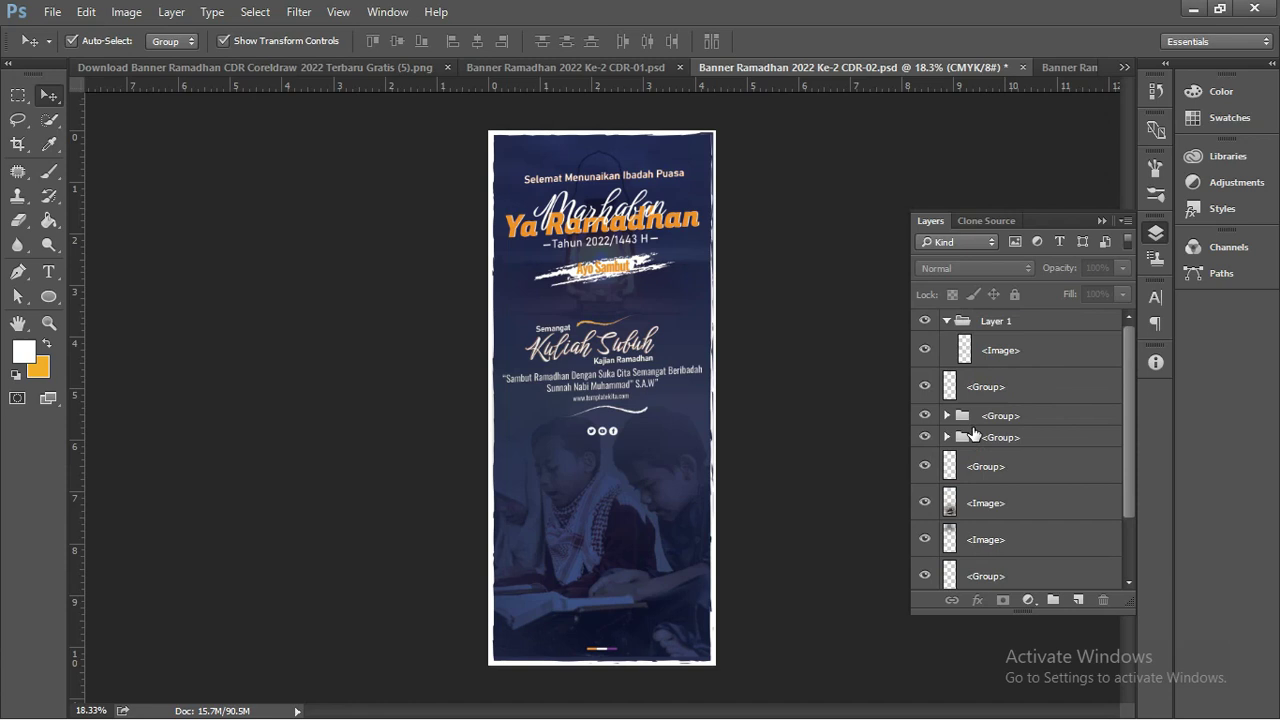
left_click(946, 435)
scroll(968, 418, "down", 2)
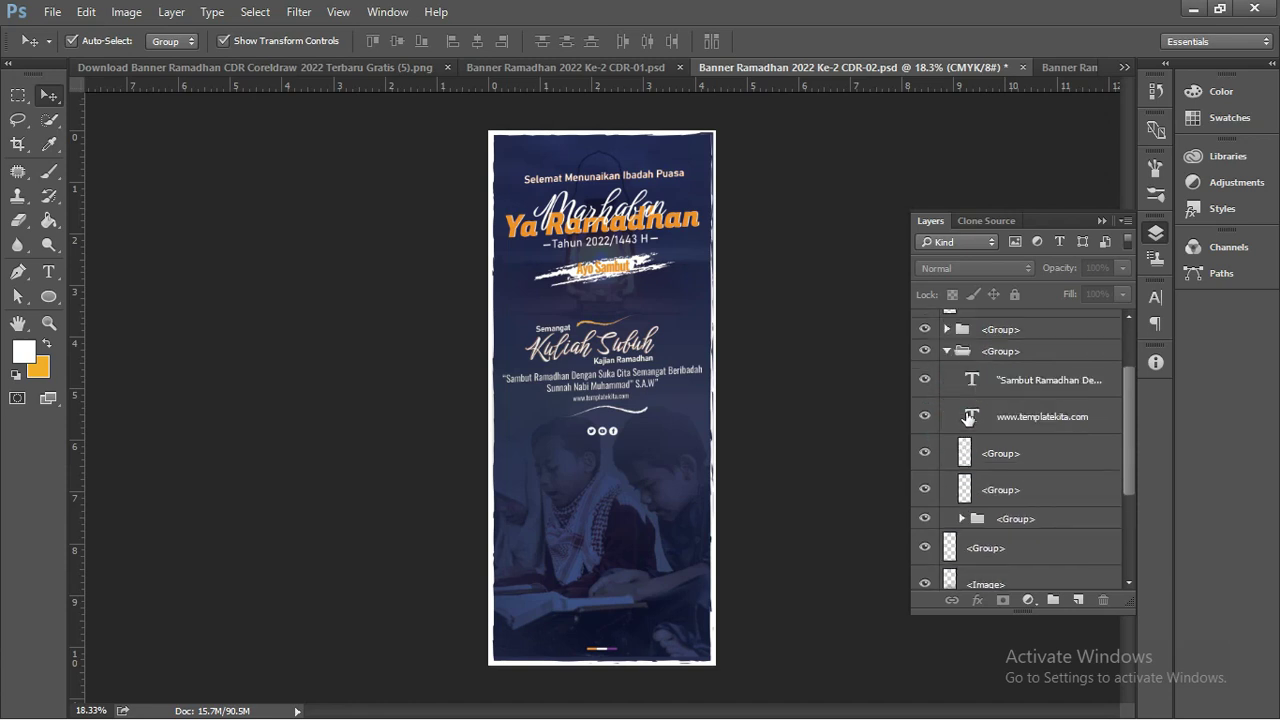
left_click(972, 386)
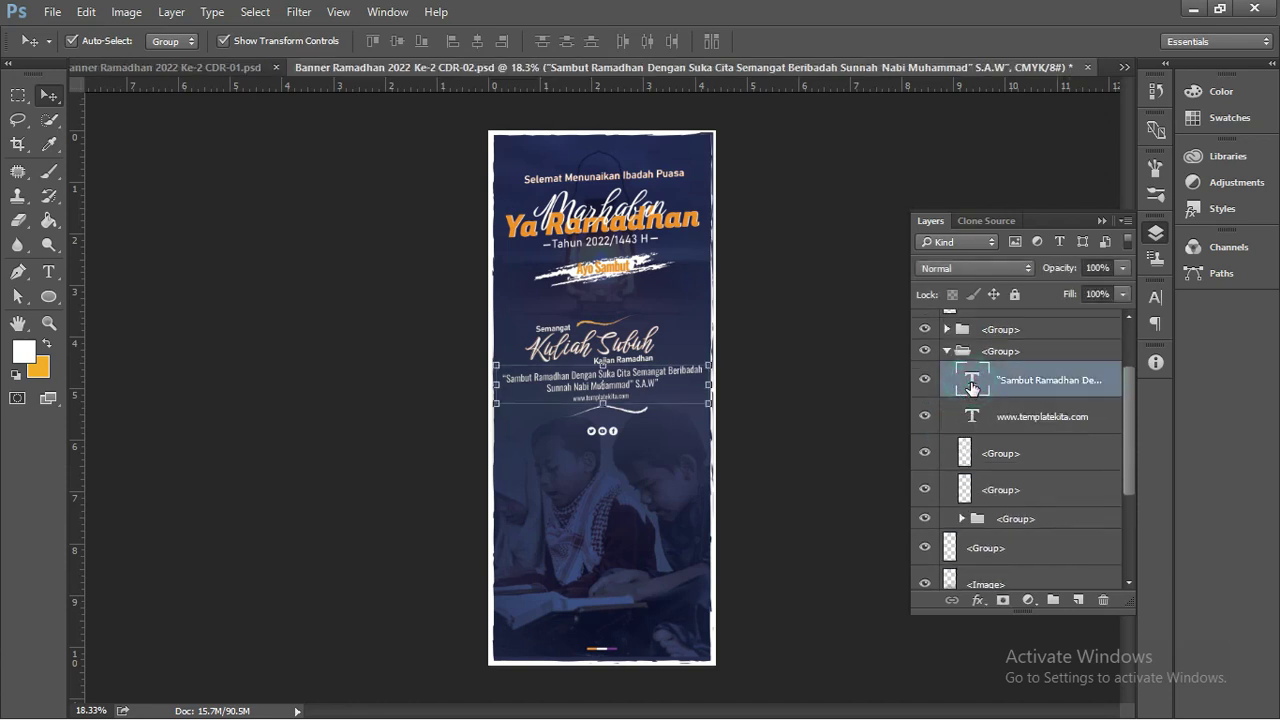
double_click(971, 381)
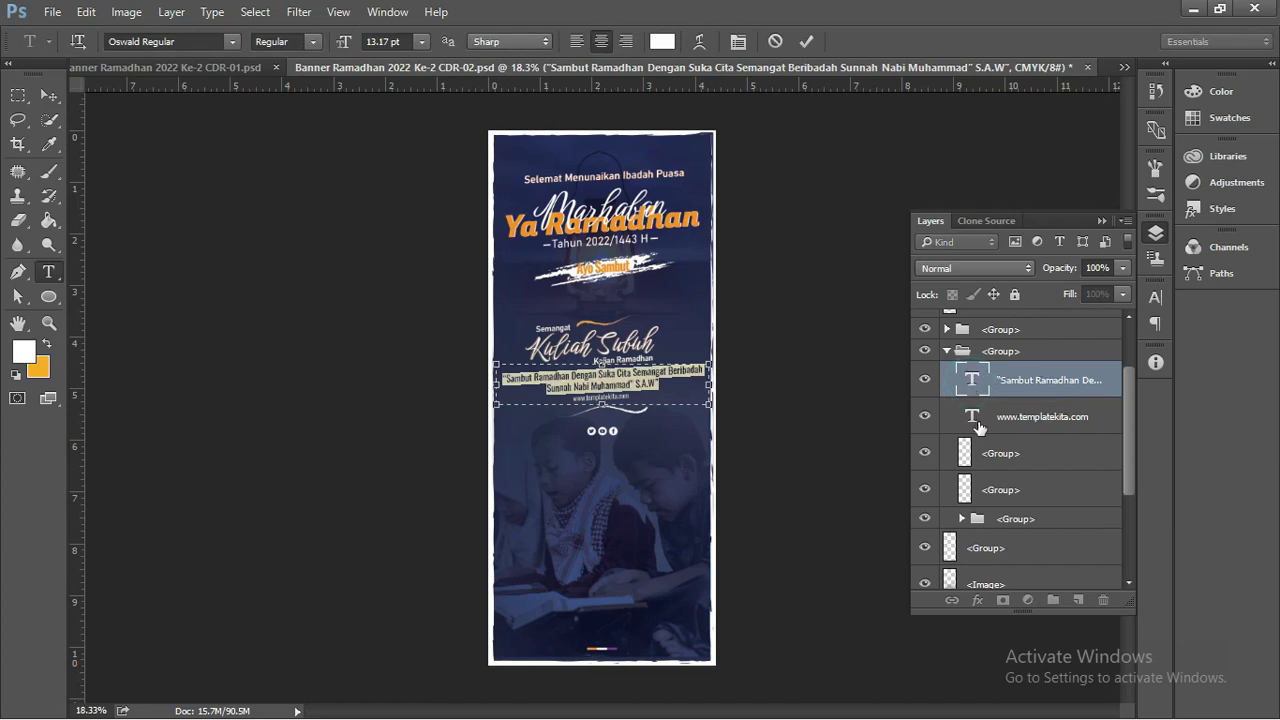
double_click(974, 420)
left_click_drag(1128, 432, 1128, 387)
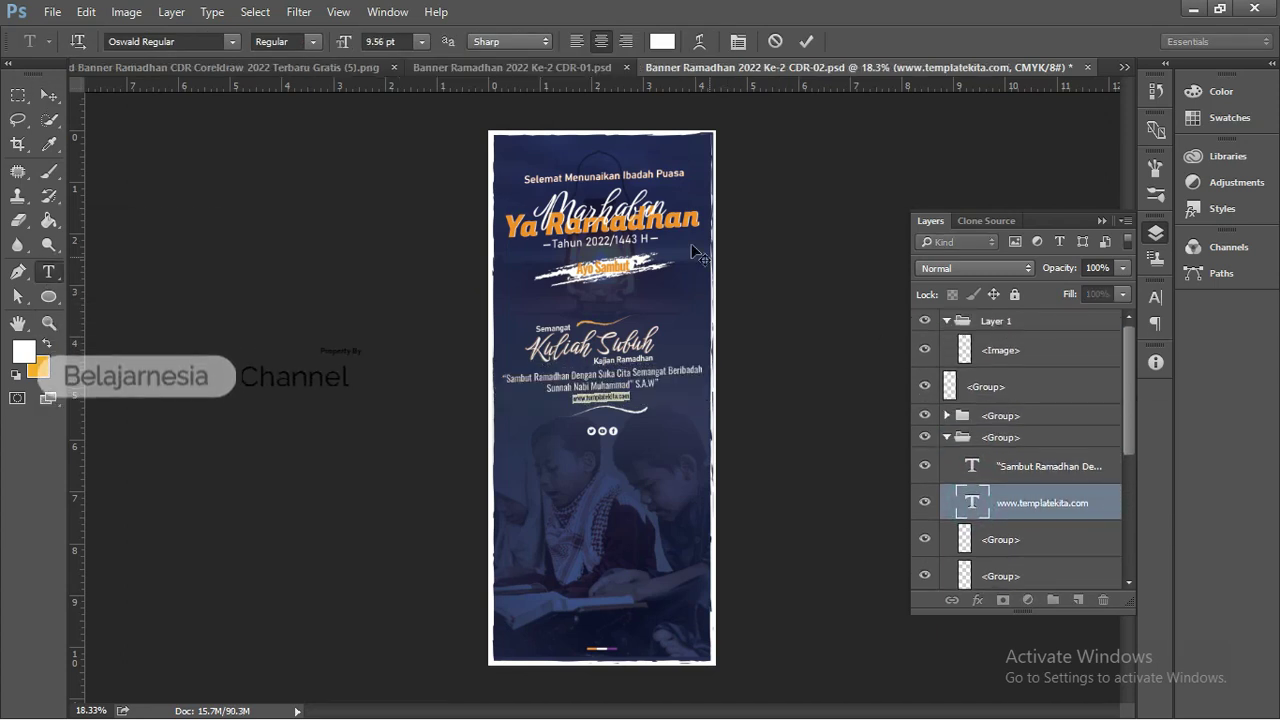
Exit text editing, check Layer 1 and its image by toggling their visibility, and deselect the website text layer
left_click(926, 348)
key("v")
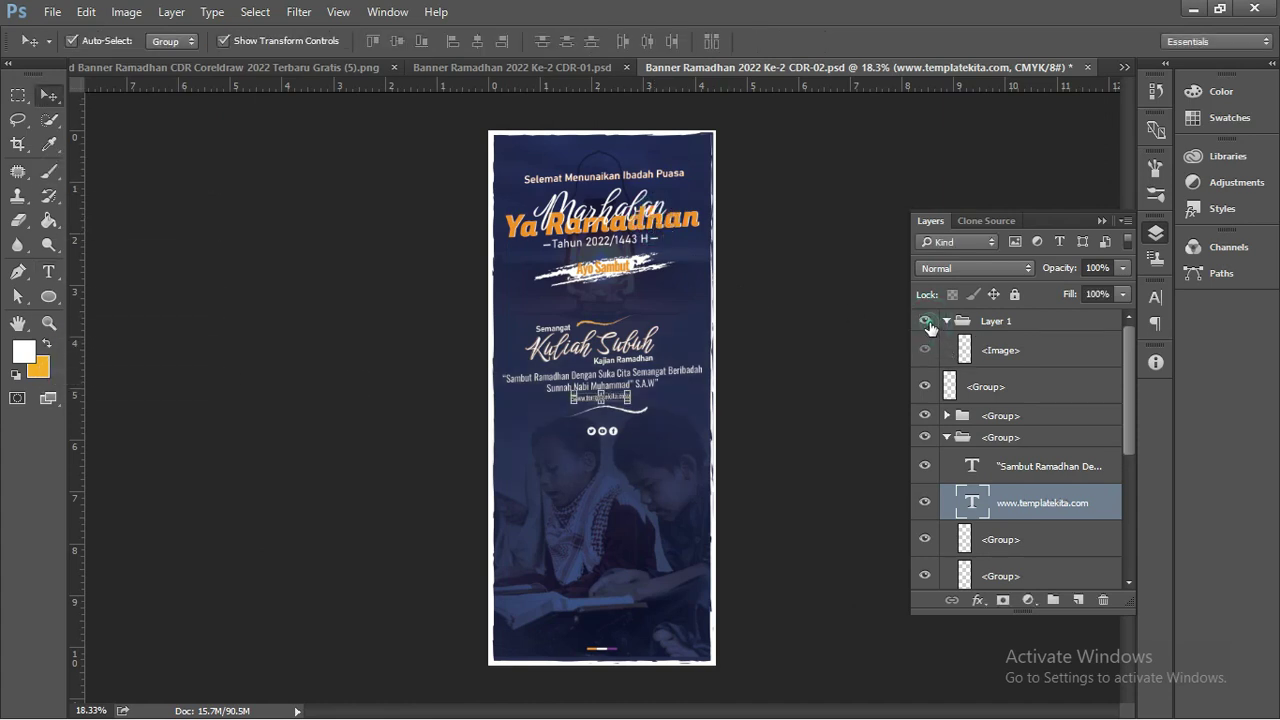
scroll(966, 403, "down", 3)
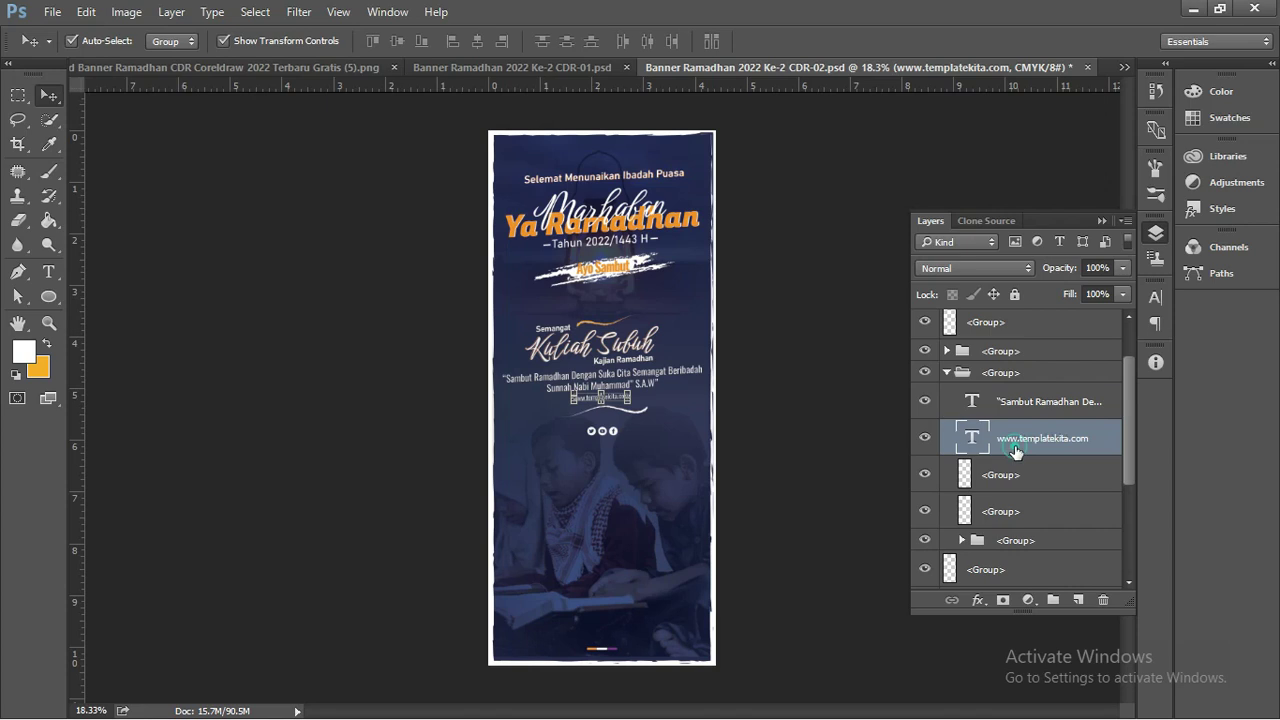
left_click(808, 316)
Expand the "Marhaban Ya Ramadhan" title group and toggle the visibility of its path and lettering layers to identify each one
mouse_move(645, 238)
left_mouse_down()
mouse_move(633, 228)
mouse_move(648, 227)
left_mouse_up()
left_click(951, 415)
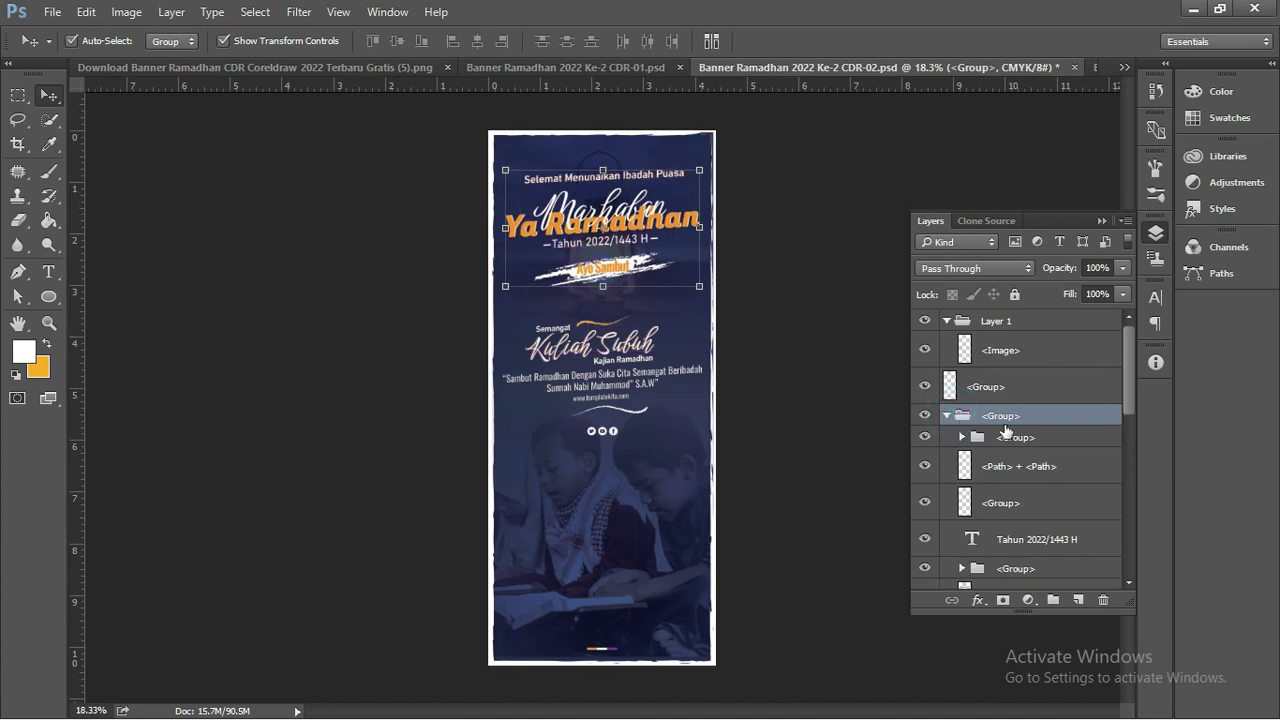
scroll(963, 421, "down", 1)
left_click(929, 421)
left_click(929, 421)
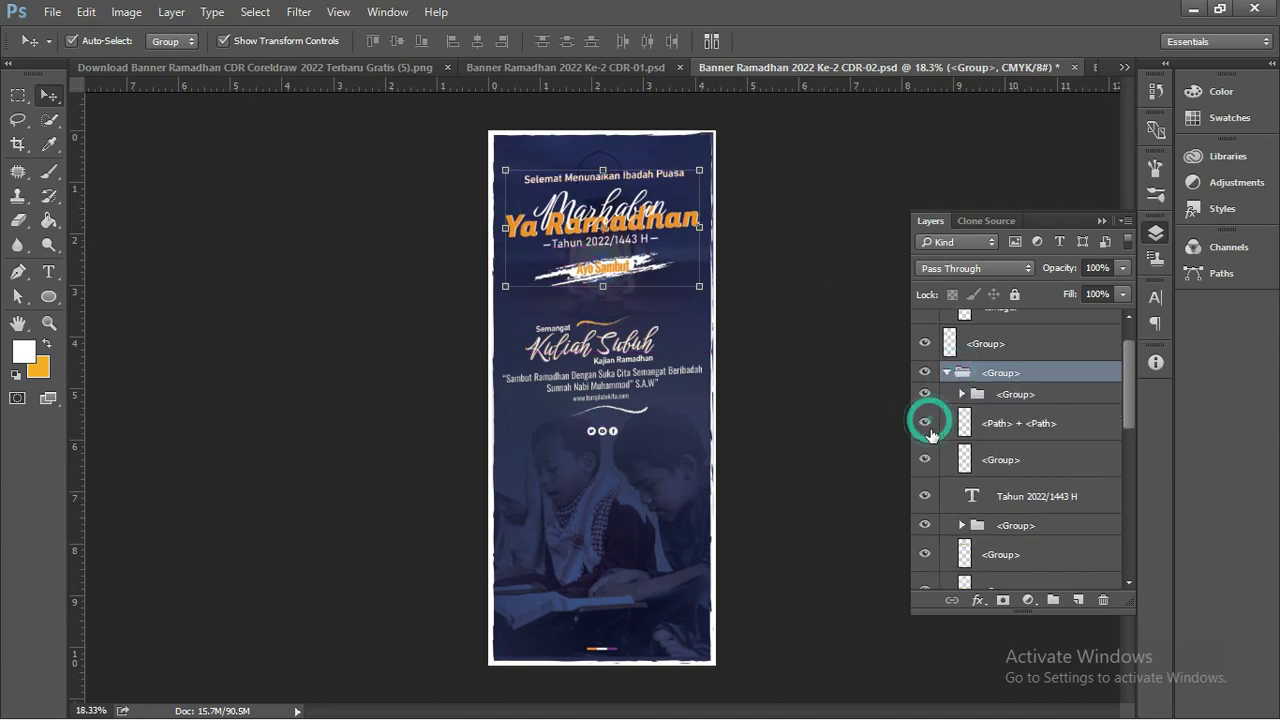
left_click(929, 459)
left_click(929, 459)
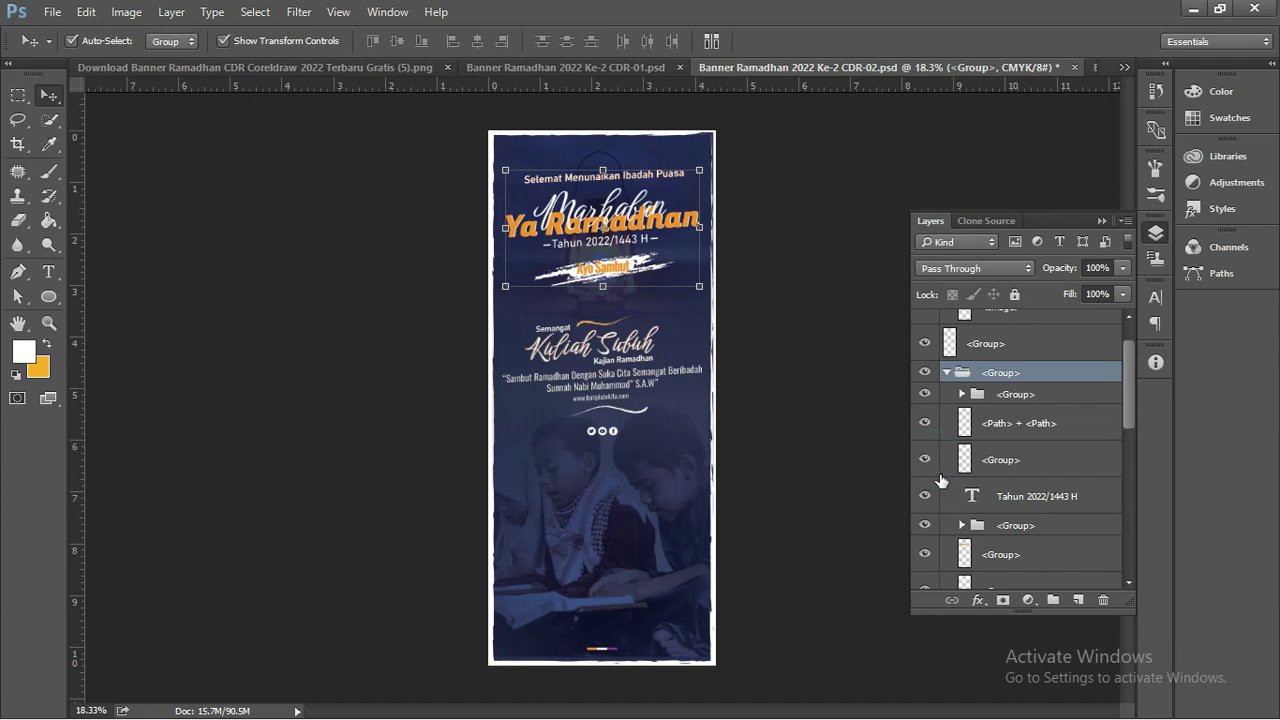
scroll(1013, 496, "down", 1)
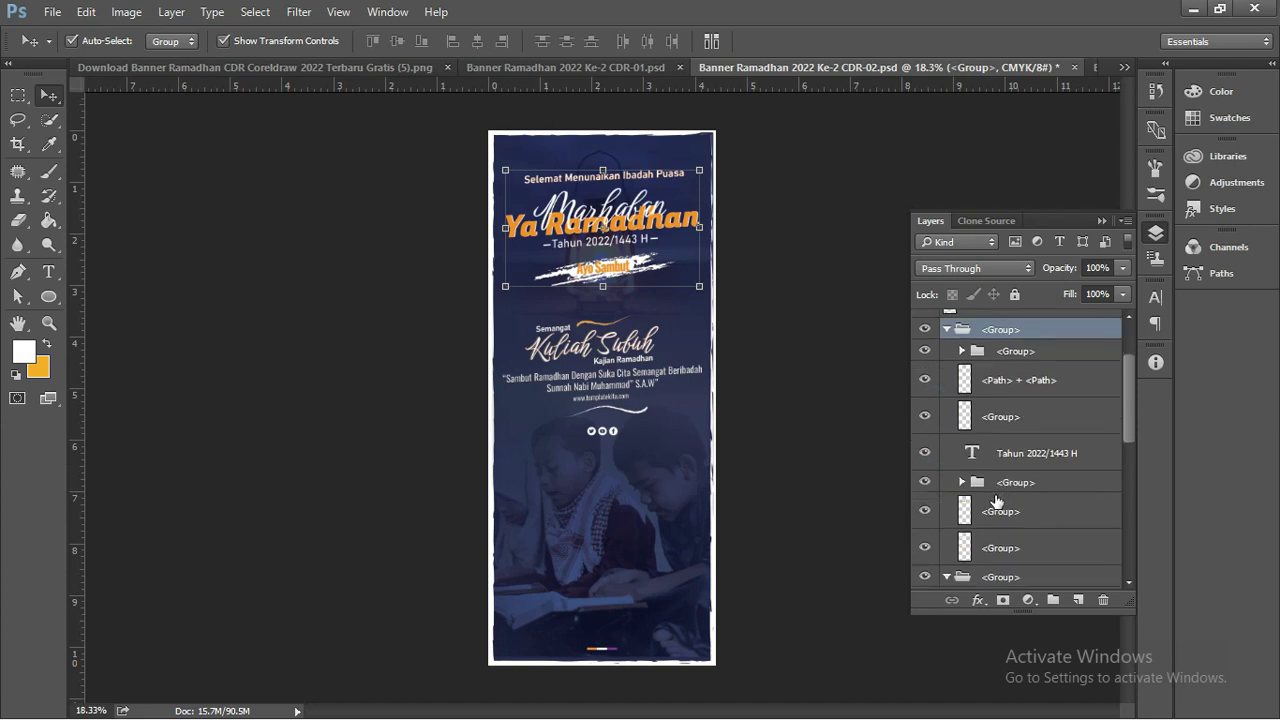
left_click(924, 510)
left_click(924, 510)
Examine the vertical banner's title and text up close, and bring back the top of its layer list
scroll(604, 228, "up", 5)
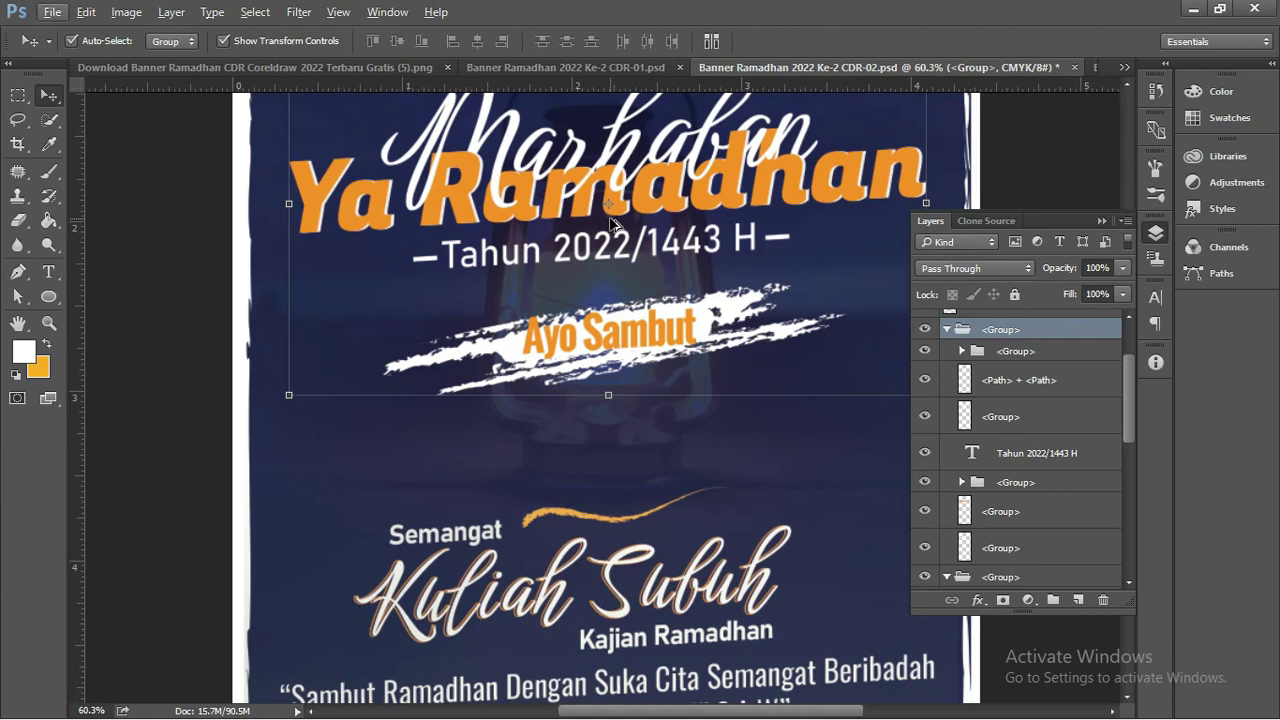
scroll(616, 221, "down", 6)
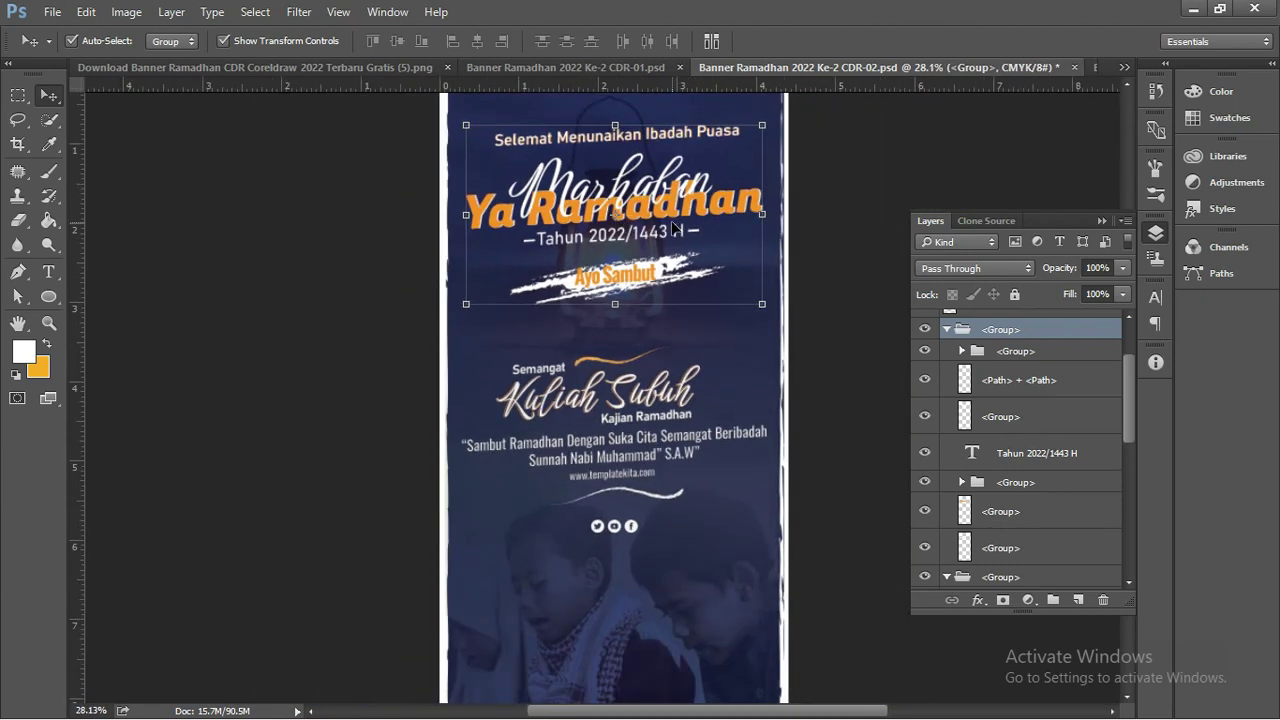
left_click(1100, 221)
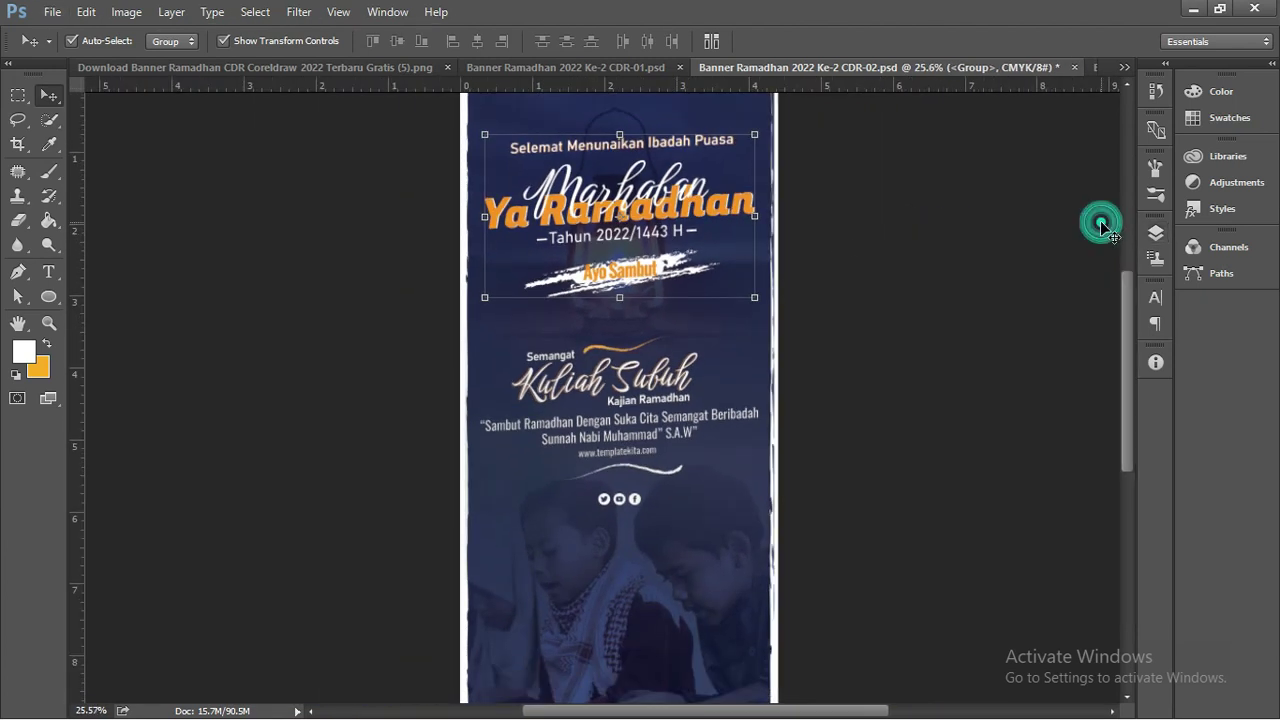
left_click(1155, 232)
scroll(1018, 345, "up", 2)
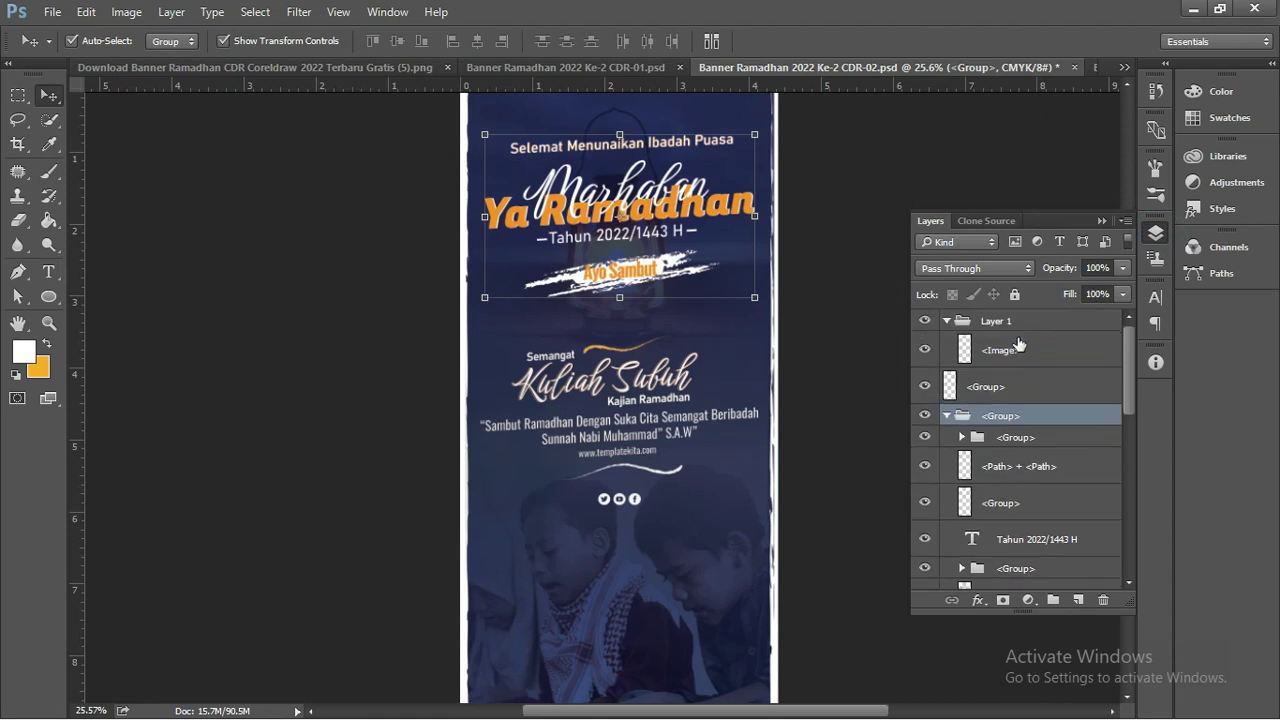
Collapse Layer 1 and the title group, and add a Hue/Saturation adjustment layer directly above the title group
left_click(946, 321)
left_click(946, 379)
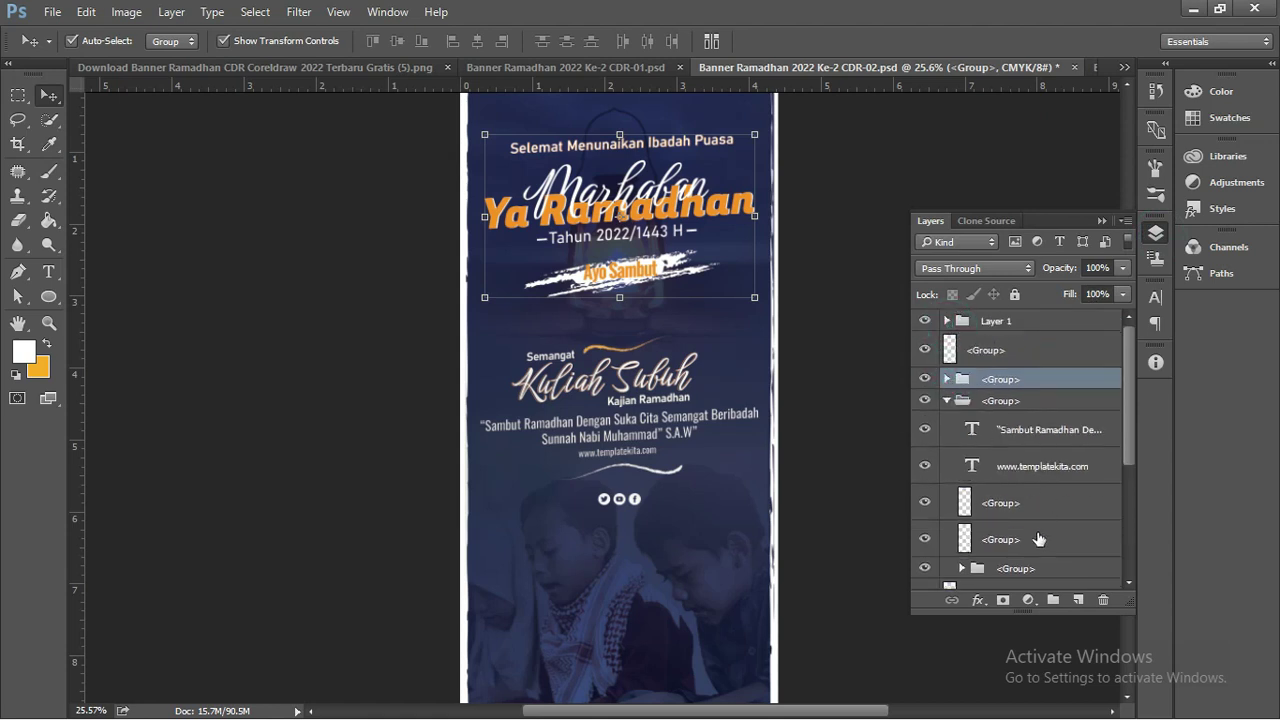
left_click(1028, 601)
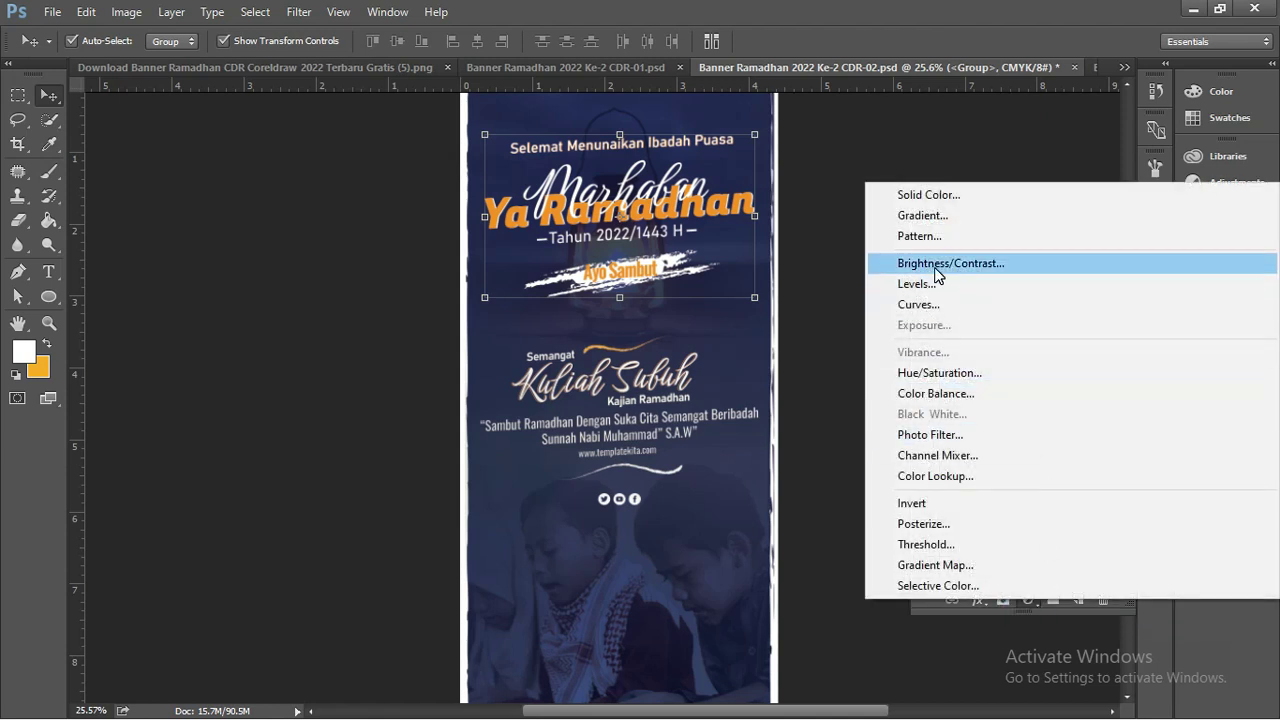
left_click(946, 377)
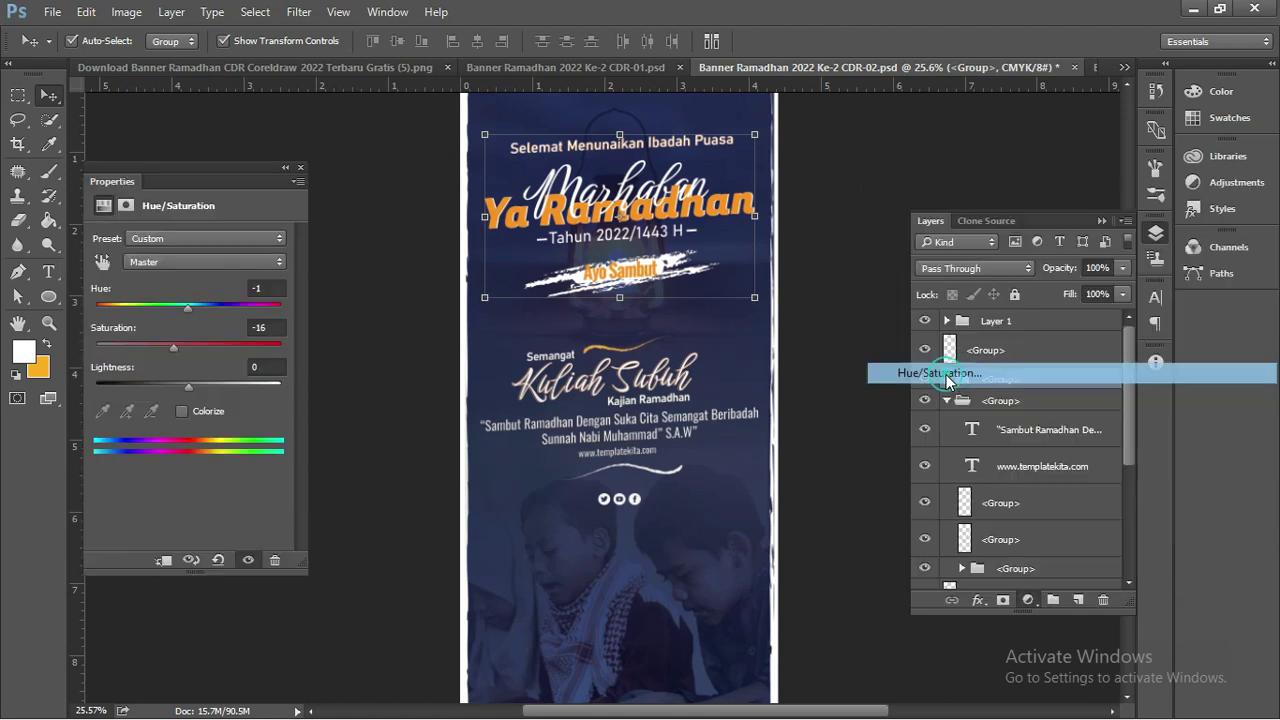
Shift the banner's colours with the Hue/Saturation adjustment, setting hue to -15, saturation to +16 and lightness to -17
left_click_drag(190, 348, 203, 348)
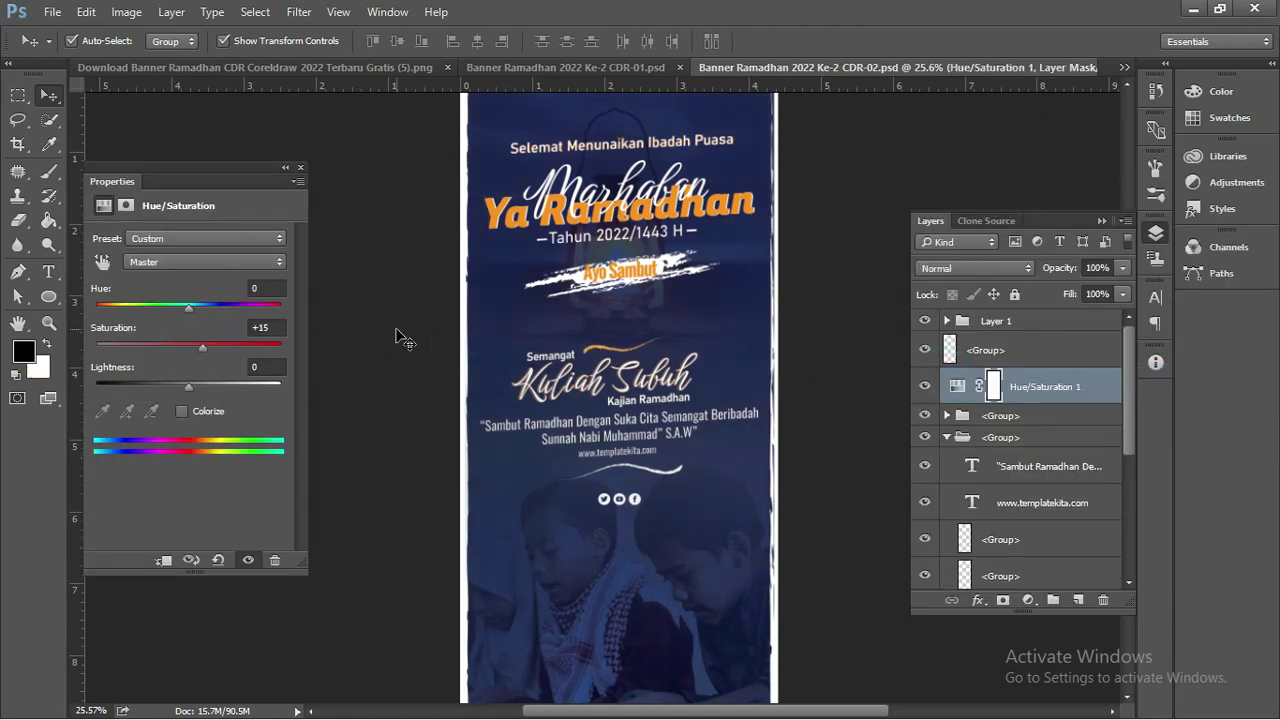
scroll(397, 337, "down", 1)
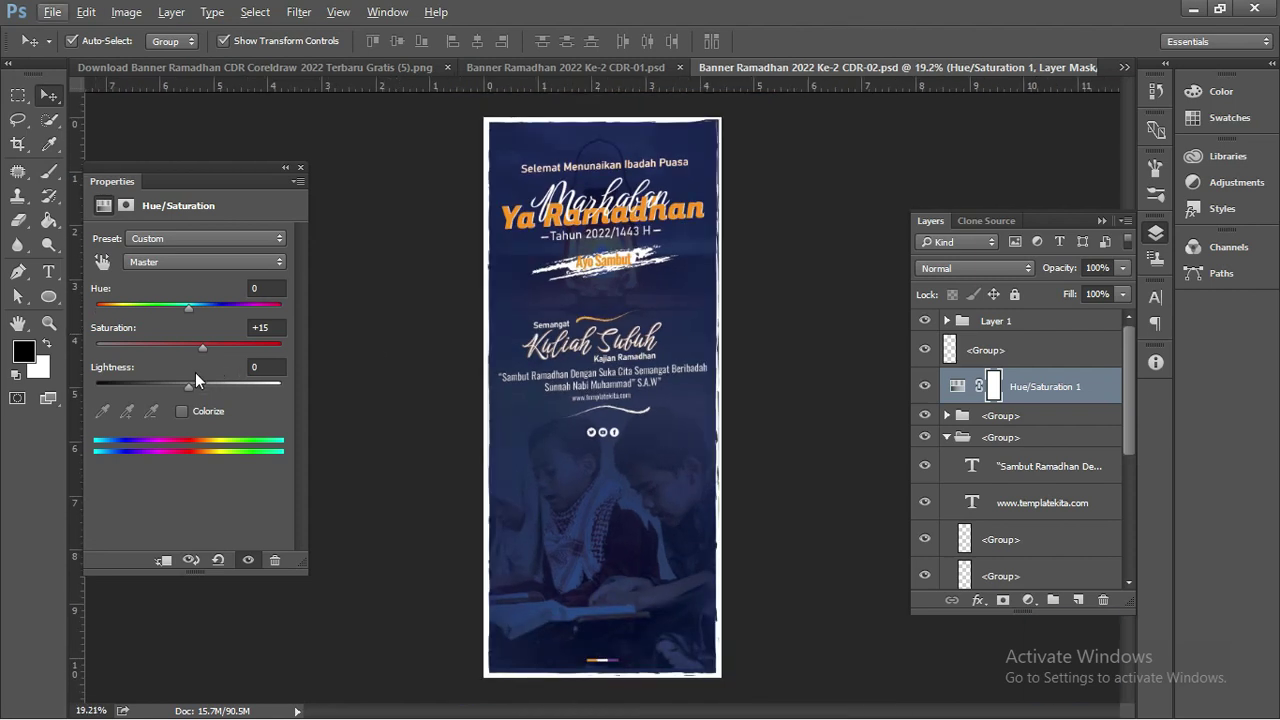
left_click_drag(189, 384, 174, 307)
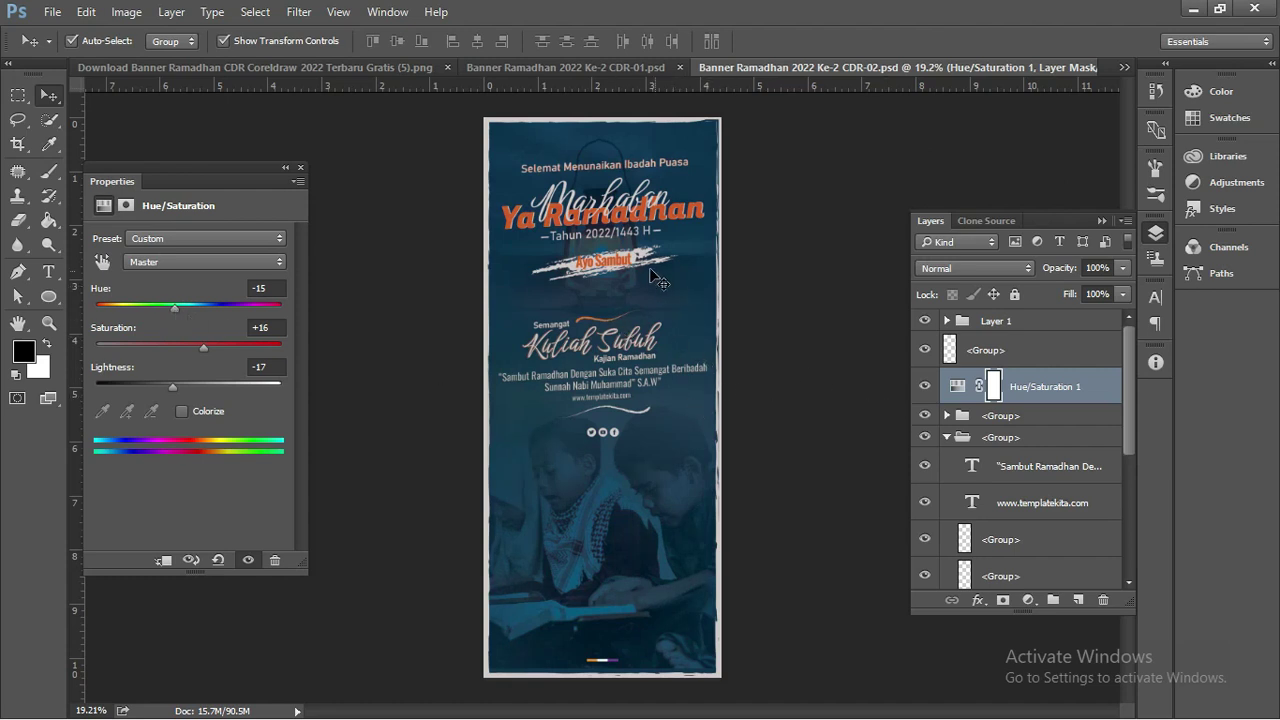
Move the Hue/Saturation layer below the text groups, directly above the two image layers, and set its hue to -28 and saturation to +28
left_click_drag(1050, 388, 1061, 508)
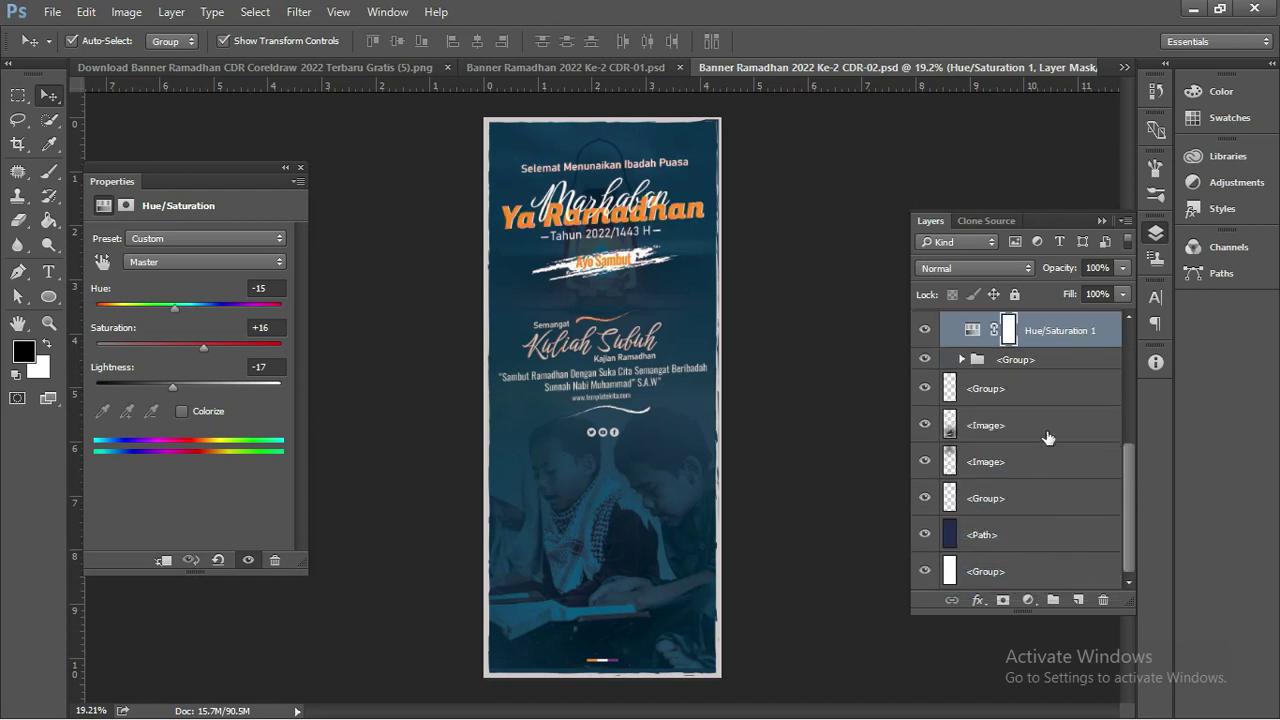
left_click_drag(1047, 333, 1050, 400)
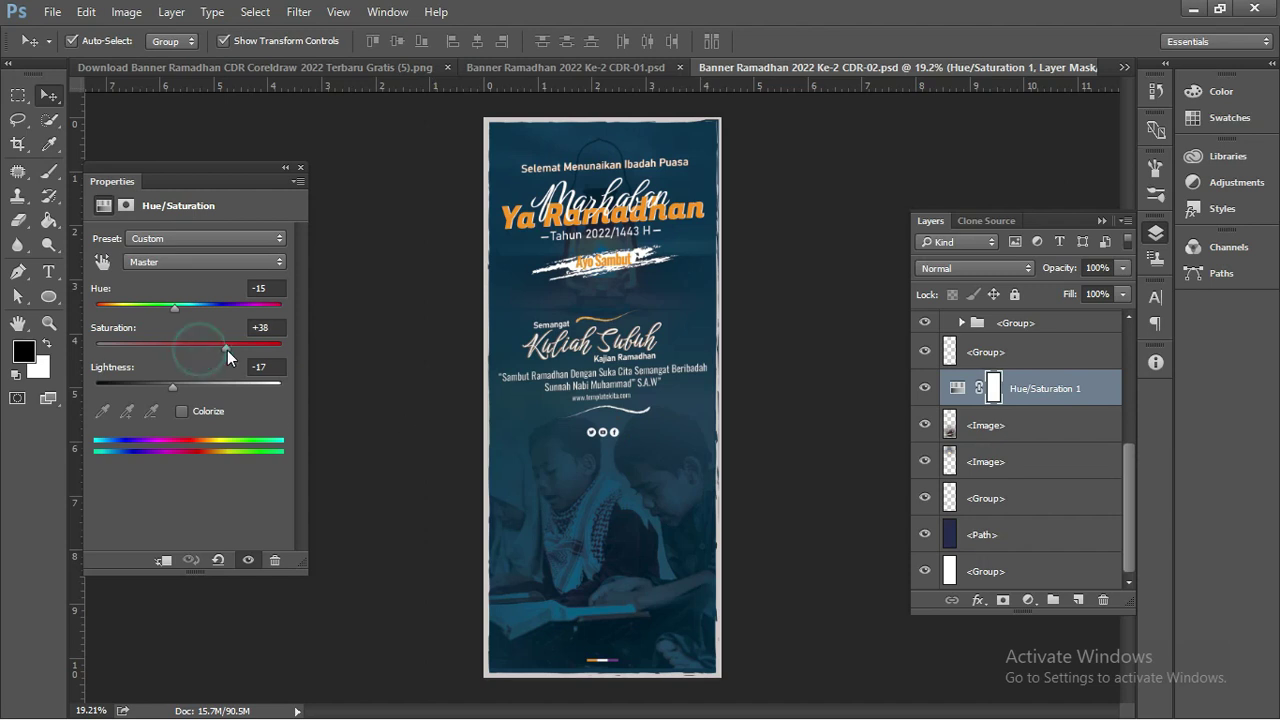
left_click_drag(169, 343, 211, 347)
mouse_move(175, 307)
left_mouse_down()
mouse_move(156, 307)
mouse_move(208, 307)
mouse_move(167, 306)
left_mouse_up()
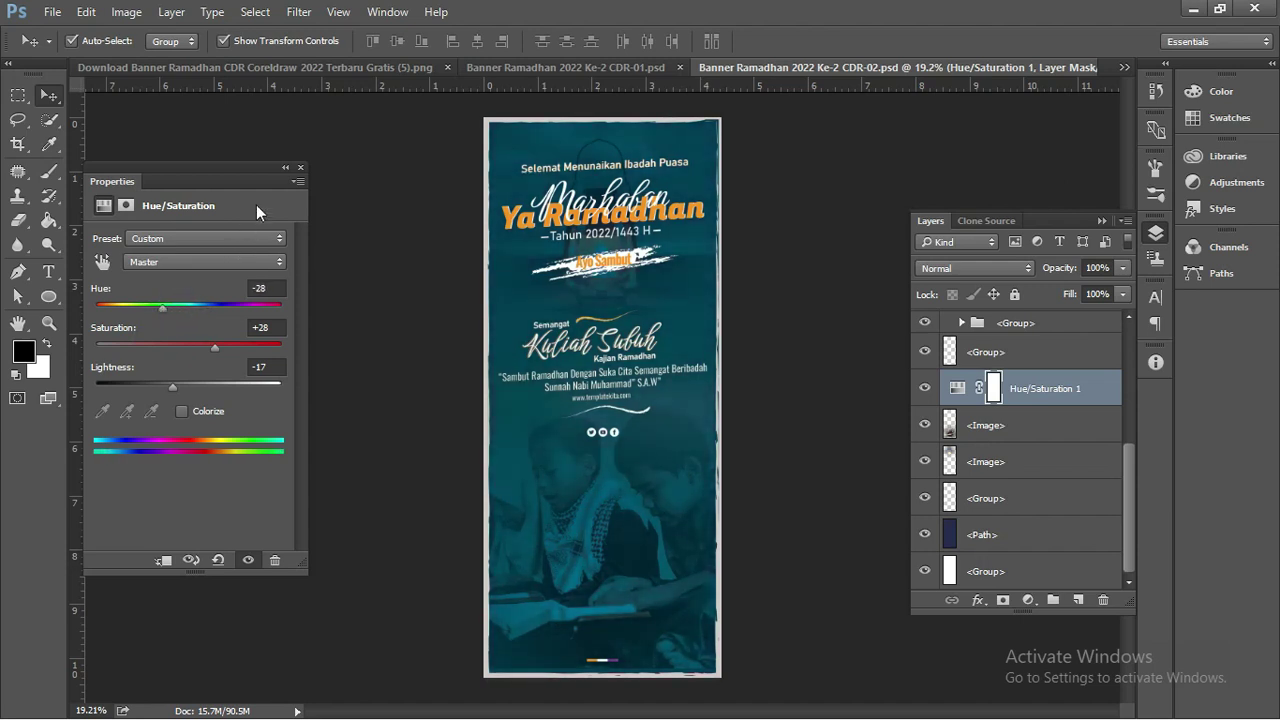
left_click(285, 168)
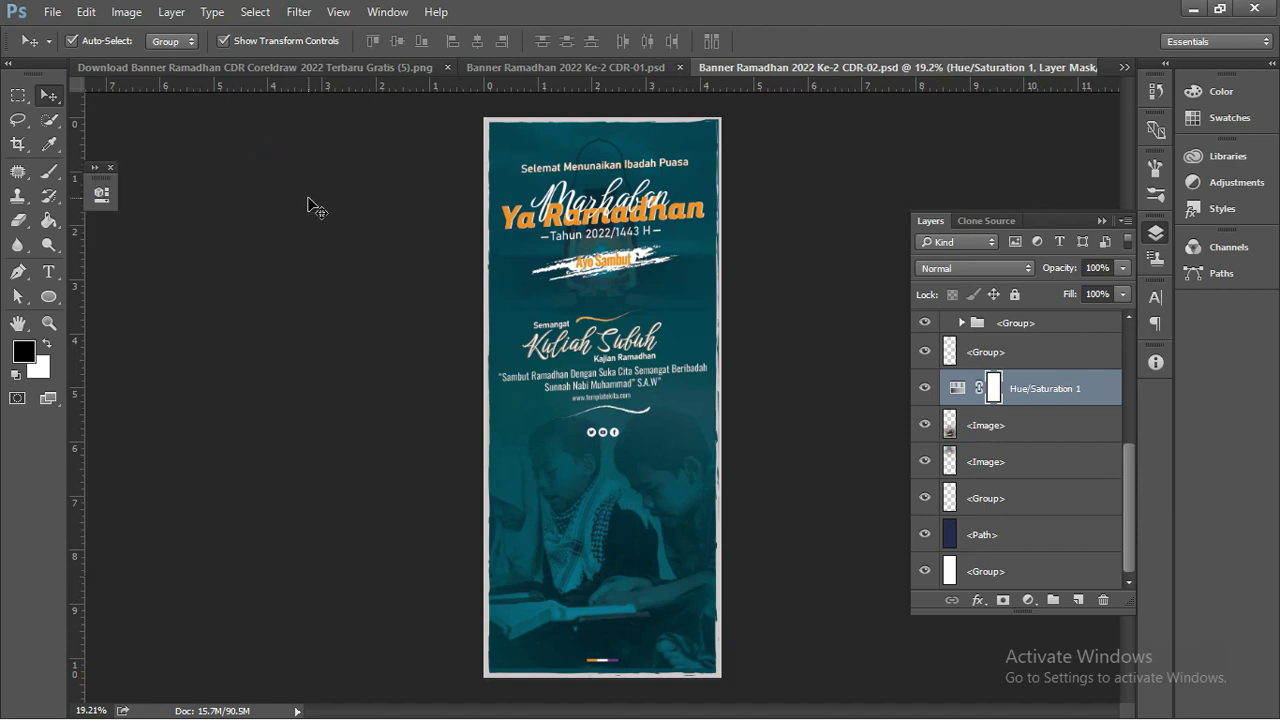